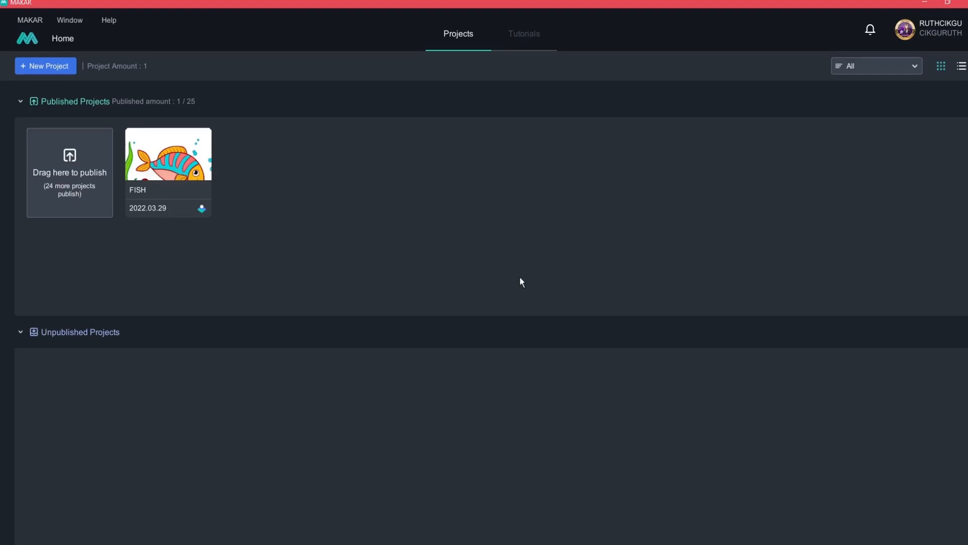
Switch to the MAKAR website in Chrome to check the operating system versions offered for download, and return to the MAKAR editor.
{"action": "mouse_move", "coordinate": [463, 544]}
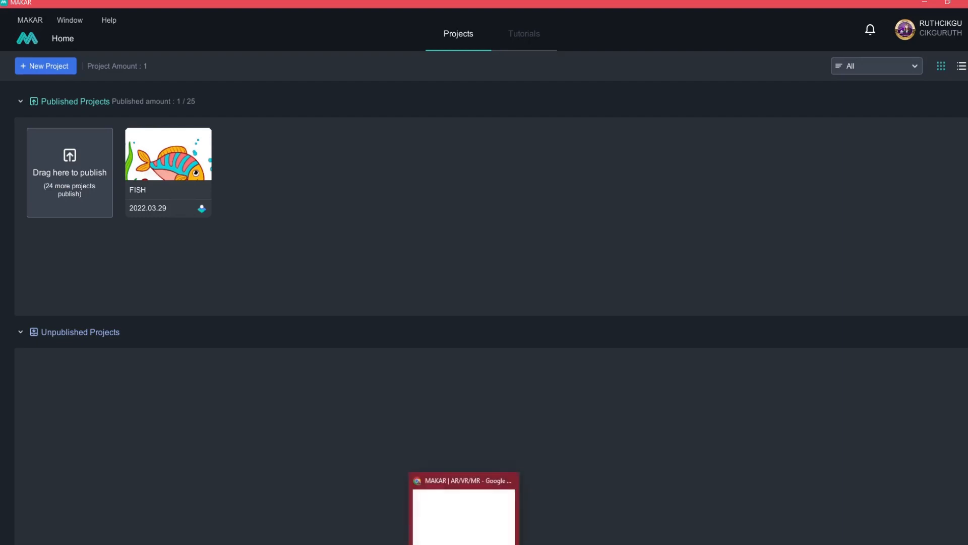
{"action": "left_click", "coordinate": [464, 517]}
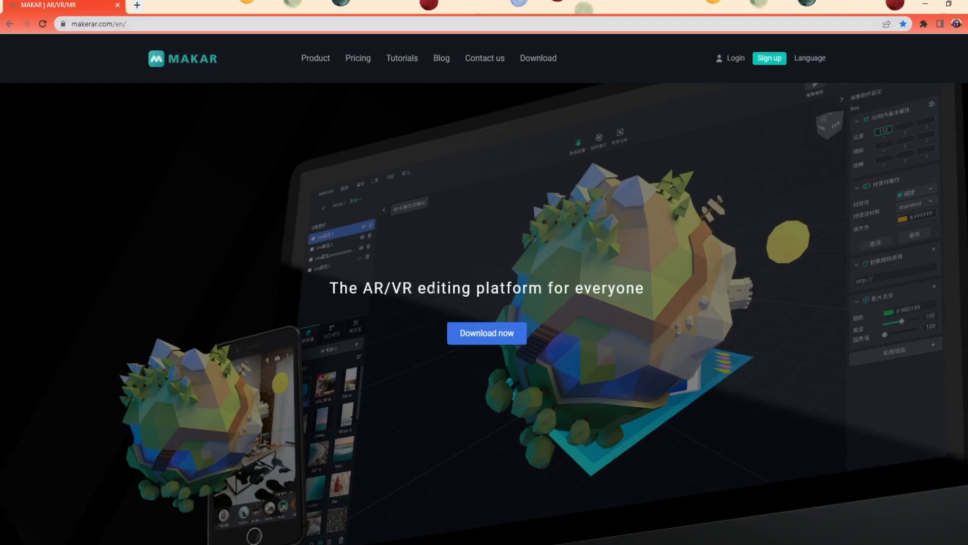
{"action": "left_click", "coordinate": [486, 334]}
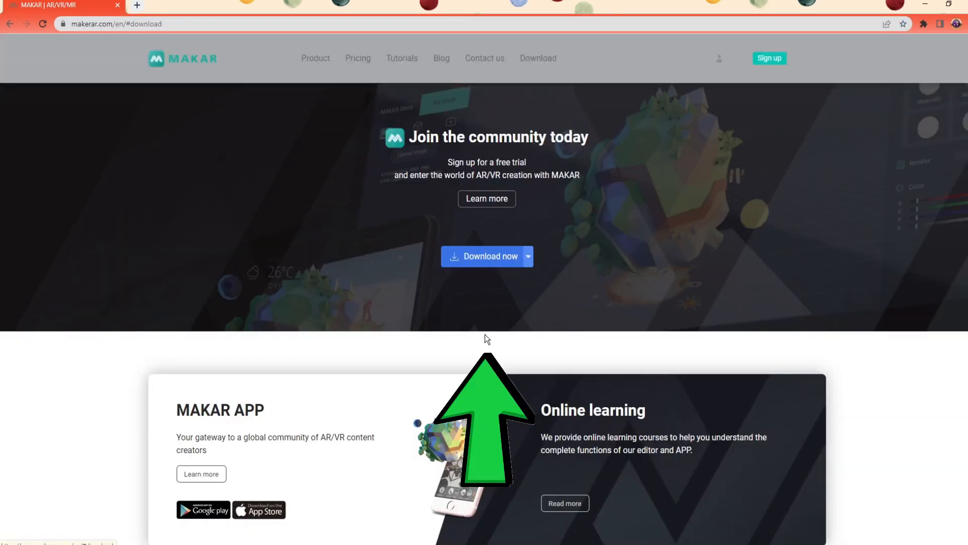
{"action": "left_click", "coordinate": [529, 256]}
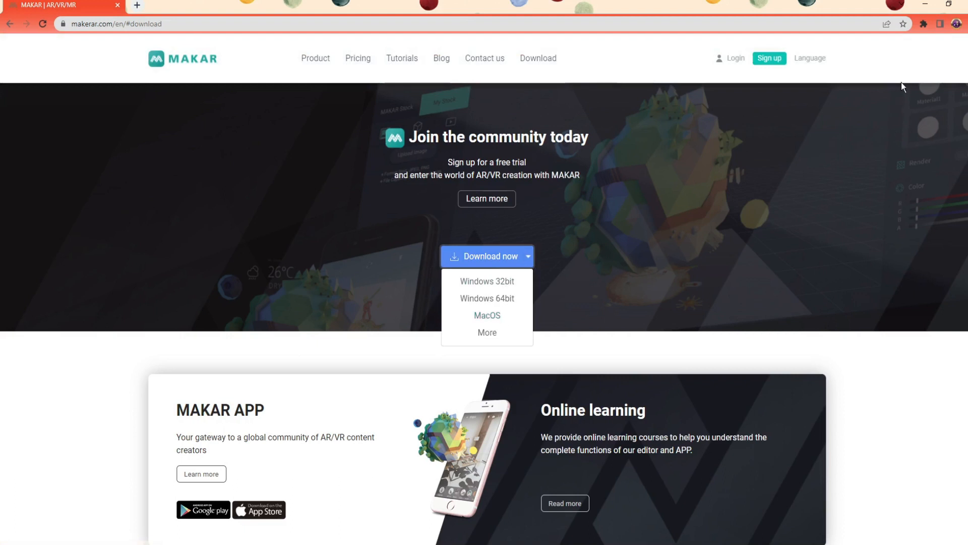
{"action": "left_click", "coordinate": [924, 7]}
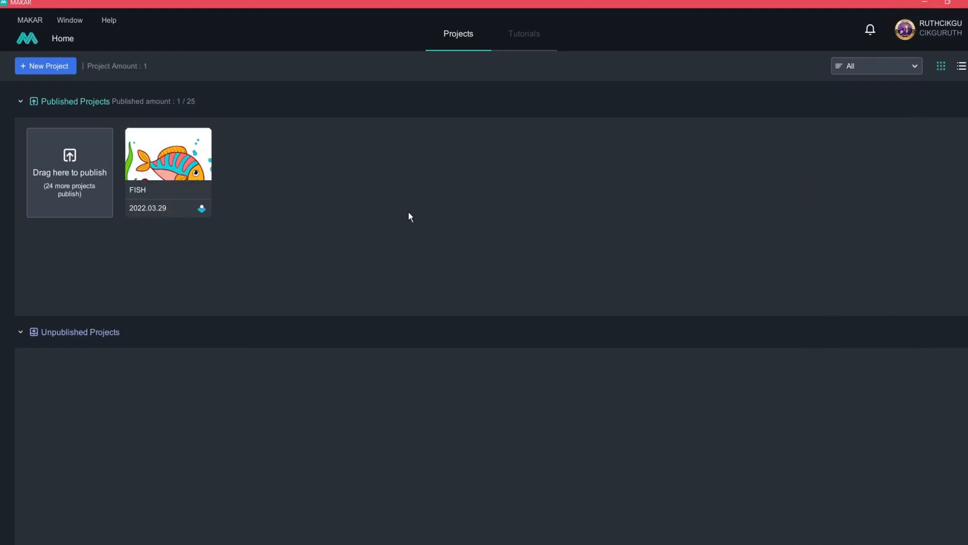
Start a new blank AR project of the Space Recognition type and name it KUIZ AR.
{"action": "left_click", "coordinate": [55, 66]}
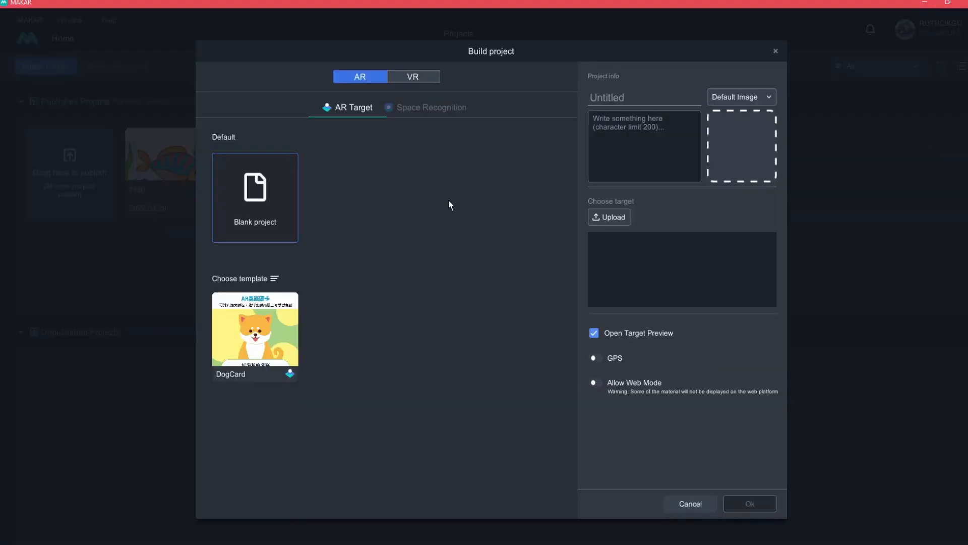
{"action": "left_click", "coordinate": [434, 114]}
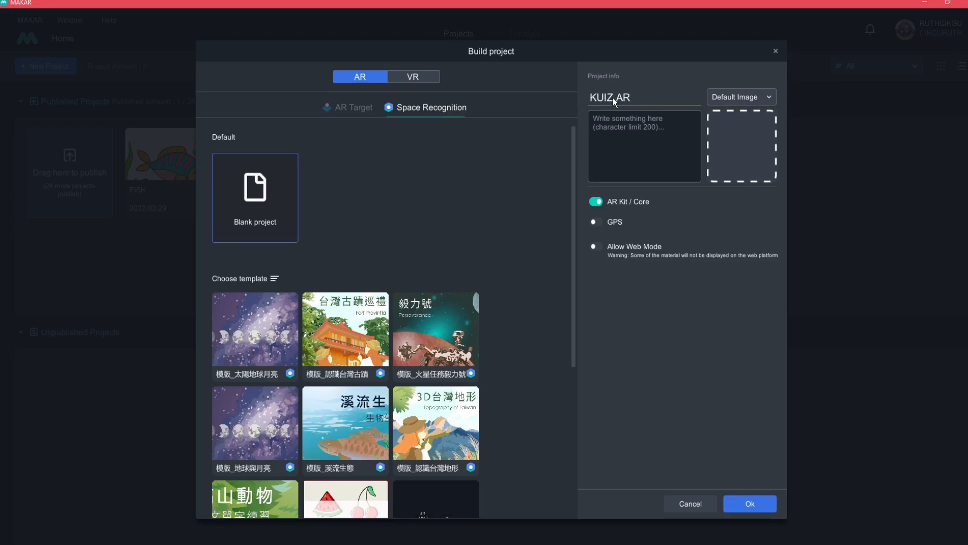
Use the custom image "quiz time" from the Desktop as the project's cover and create the project.
{"action": "left_click", "coordinate": [758, 96]}
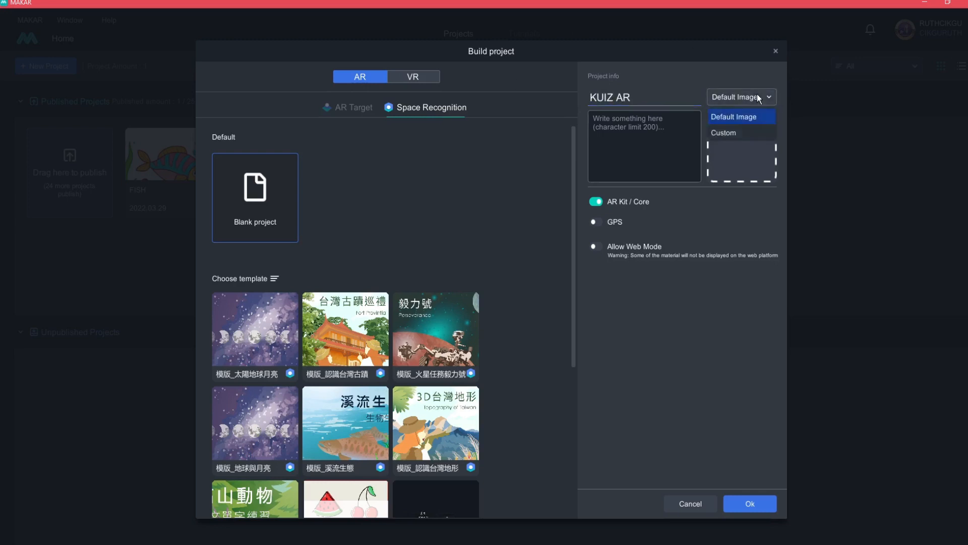
{"action": "left_click", "coordinate": [735, 133]}
{"action": "left_click", "coordinate": [741, 139]}
{"action": "left_click", "coordinate": [118, 169]}
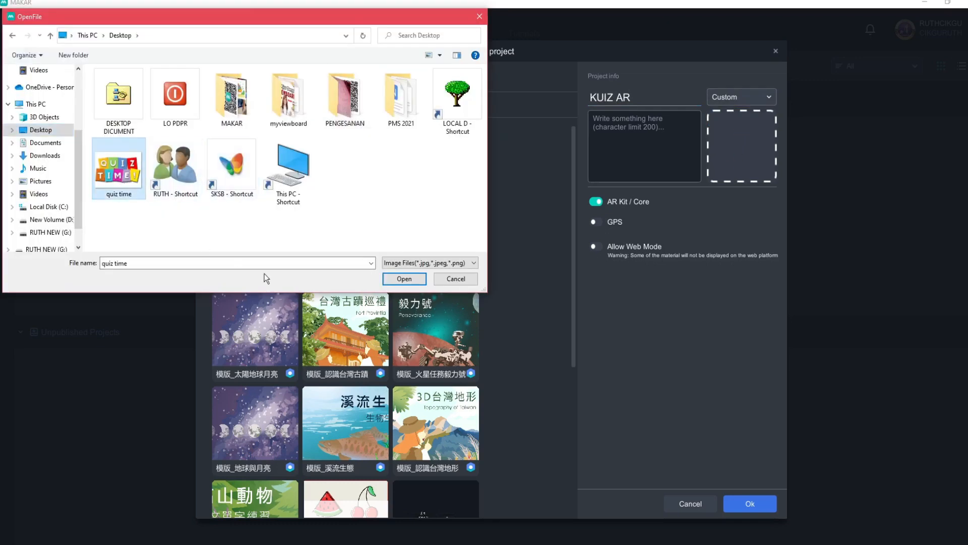
{"action": "left_click", "coordinate": [404, 279]}
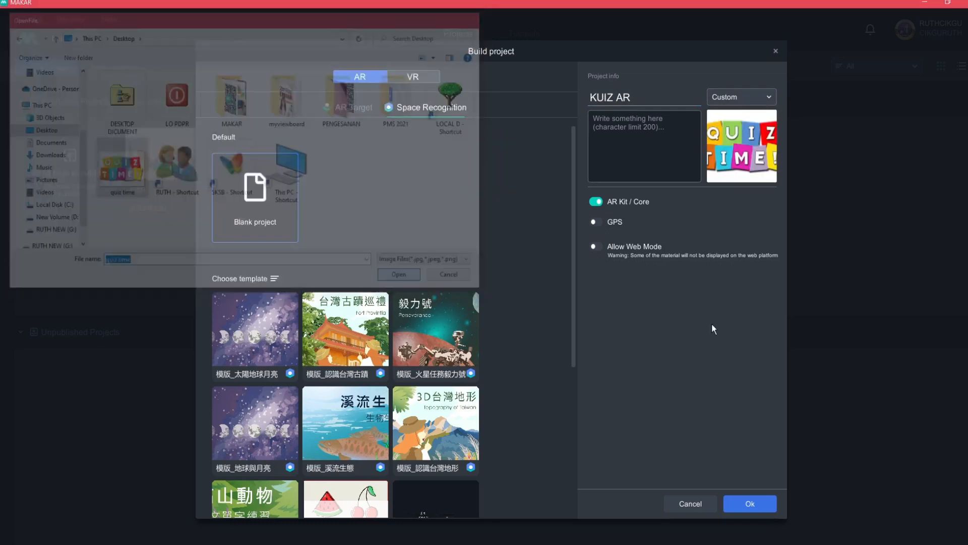
{"action": "left_click", "coordinate": [759, 505]}
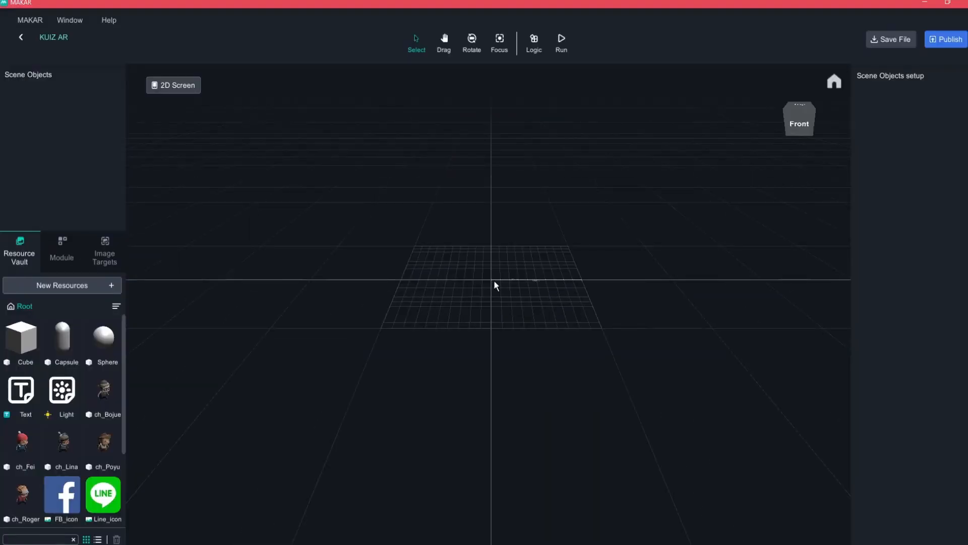
Examine the empty 3D scene grid and its centimetre scale from different angles, distances and positions.
{"action": "right_click_drag", "start_coordinate": [494, 282], "coordinate": [486, 328]}
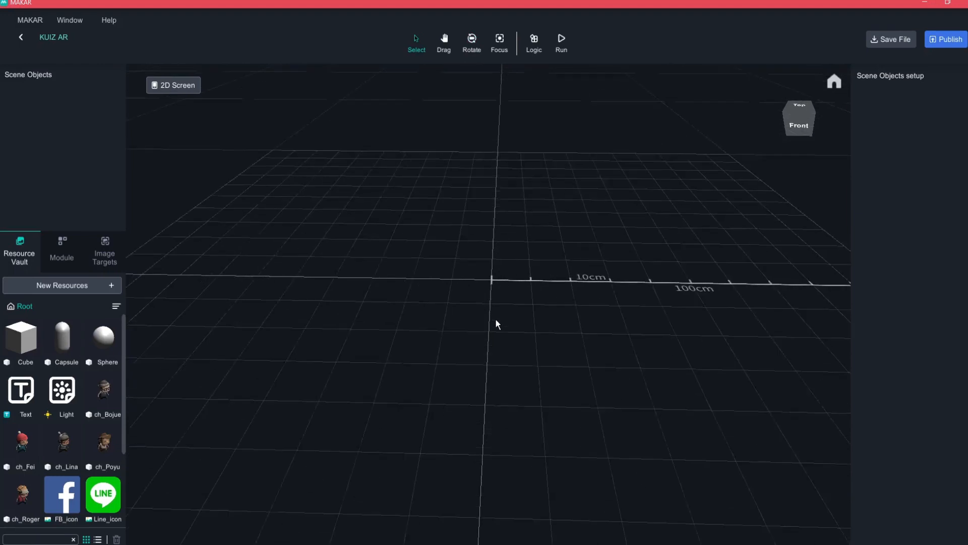
{"action": "right_click_drag", "start_coordinate": [583, 335], "coordinate": [589, 374]}
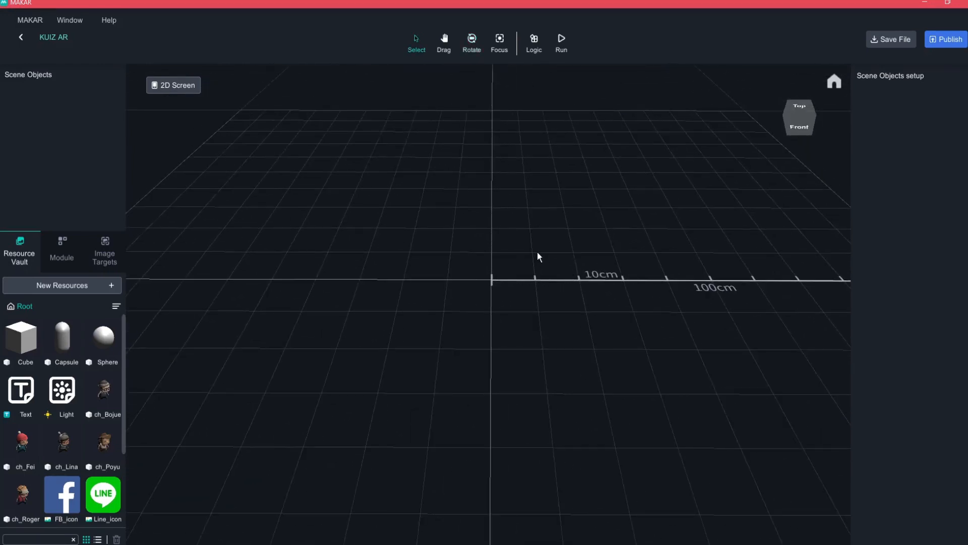
{"action": "left_click_drag", "start_coordinate": [569, 271], "coordinate": [579, 277]}
{"action": "scroll", "coordinate": [622, 311], "scroll_direction": "down", "scroll_amount": 2}
{"action": "scroll", "coordinate": [622, 311], "scroll_direction": "down", "scroll_amount": 1}
{"action": "left_click_drag", "start_coordinate": [505, 283], "coordinate": [830, 300]}
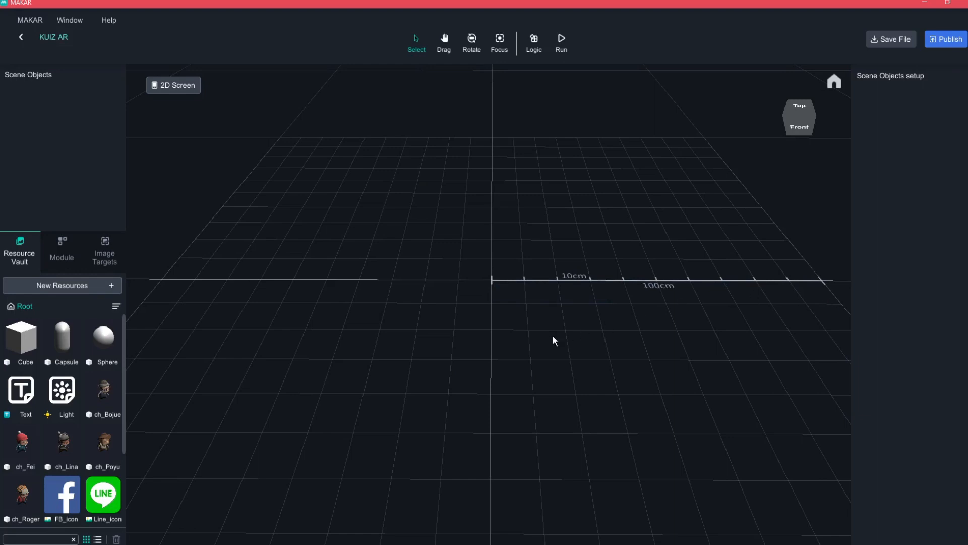
{"action": "right_click_drag", "start_coordinate": [553, 336], "coordinate": [554, 338]}
{"action": "right_click_drag", "start_coordinate": [554, 338], "coordinate": [536, 274]}
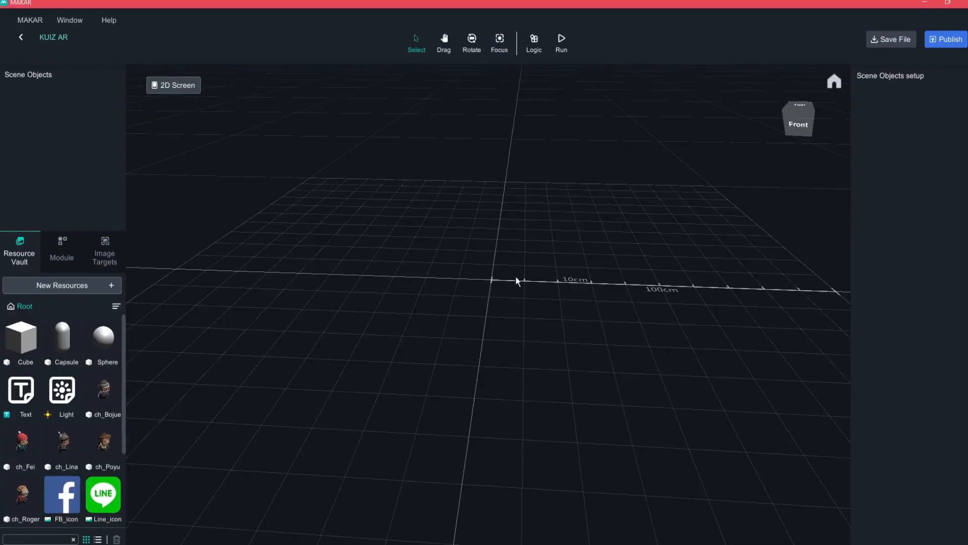
{"action": "scroll", "coordinate": [516, 277], "scroll_direction": "down", "scroll_amount": 4}
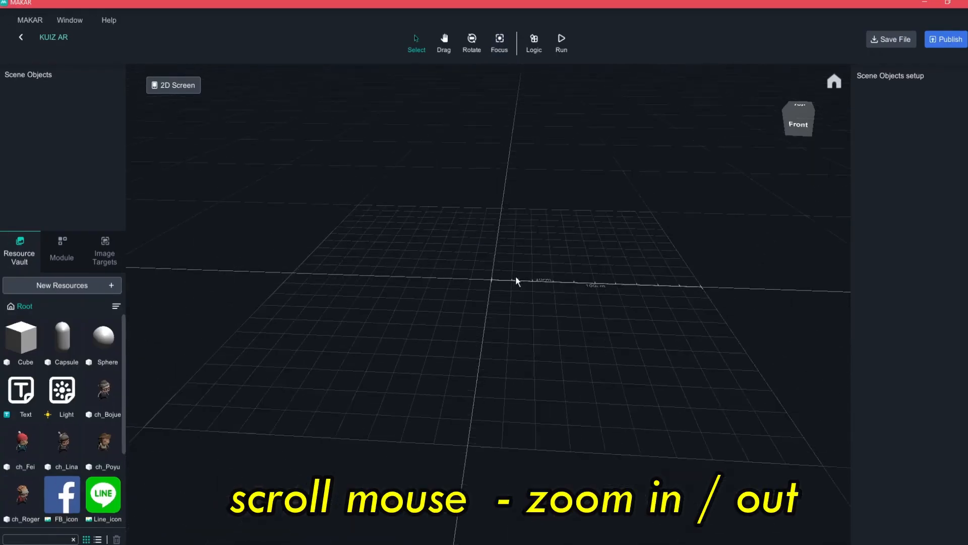
{"action": "scroll", "coordinate": [515, 279], "scroll_direction": "up", "scroll_amount": 5}
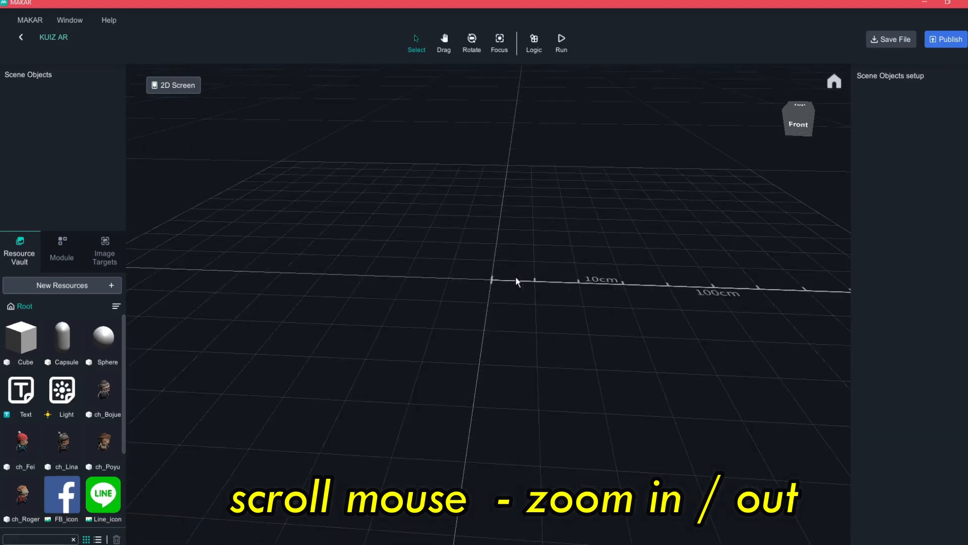
{"action": "middle_click_drag", "start_coordinate": [516, 277], "coordinate": [563, 246]}
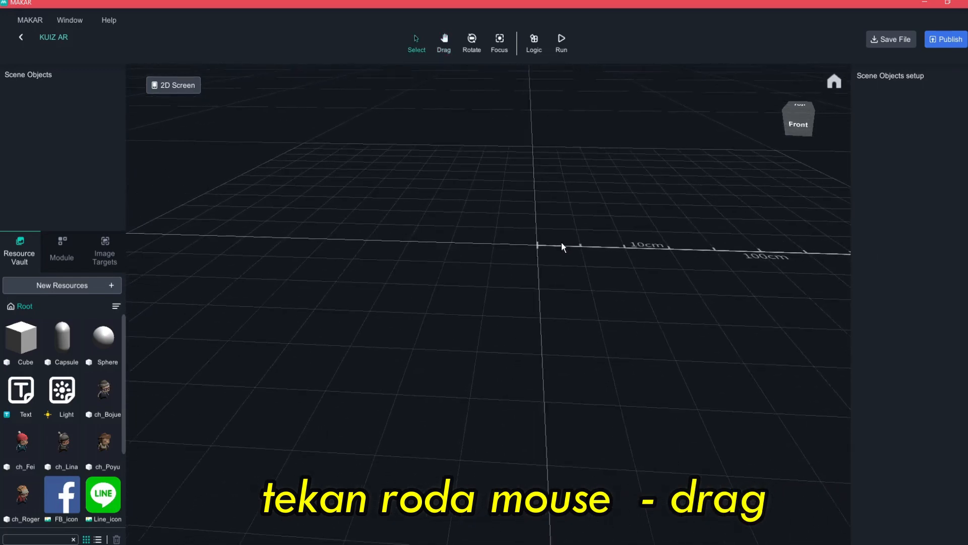
{"action": "mouse_move", "coordinate": [563, 244]}
{"action": "right_mouse_down"}
{"action": "mouse_move", "coordinate": [556, 281]}
{"action": "mouse_move", "coordinate": [575, 248]}
{"action": "right_mouse_up"}
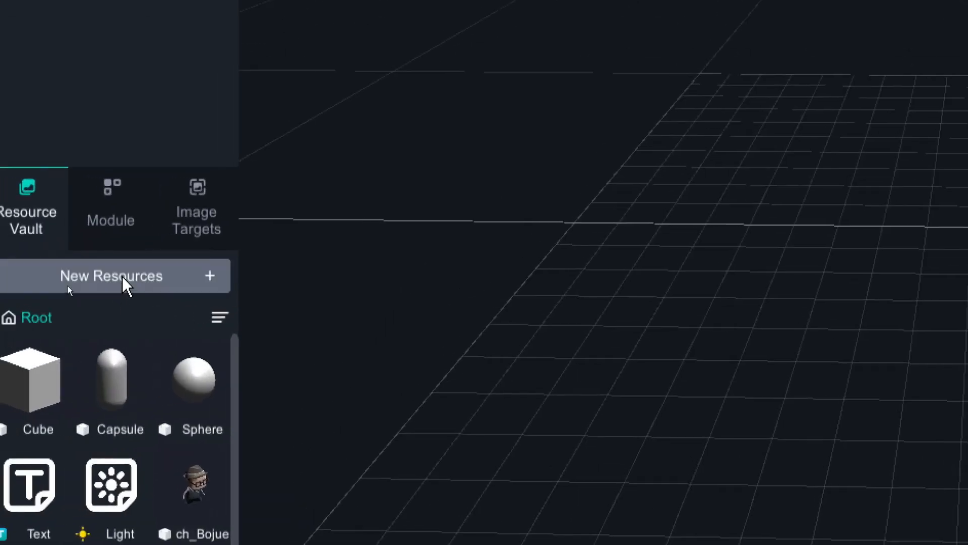
Open the online resources and download the Male1 character from the Makar library.
{"action": "left_click", "coordinate": [70, 288]}
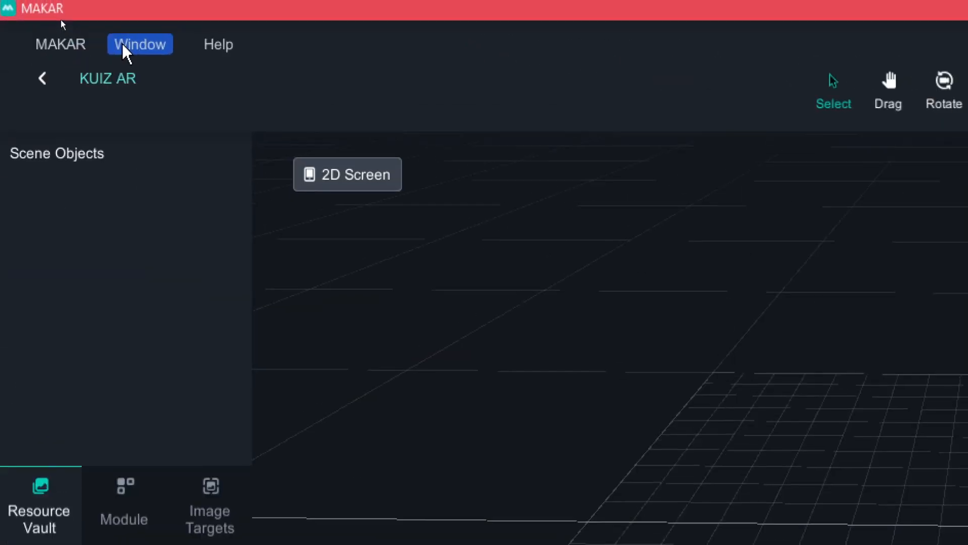
{"action": "left_click", "coordinate": [62, 22]}
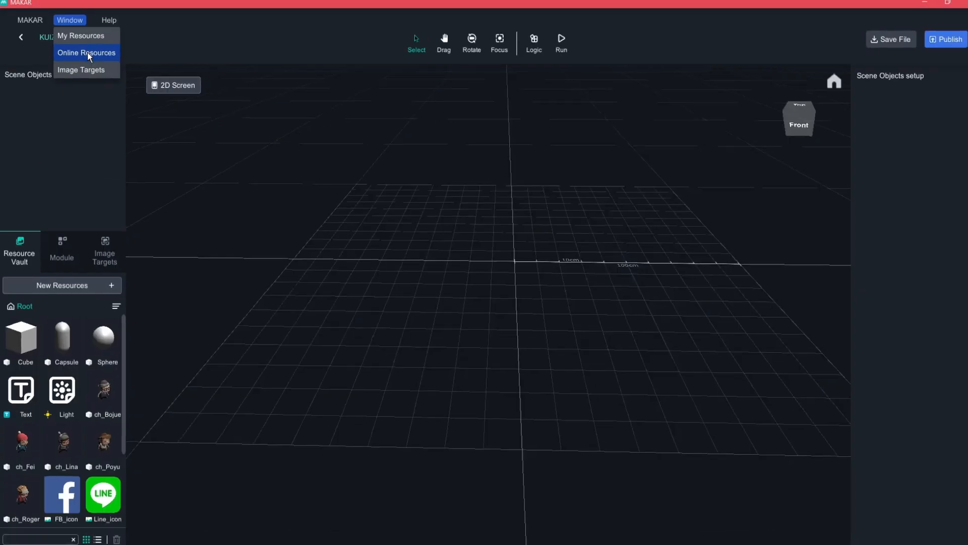
{"action": "left_click", "coordinate": [176, 111]}
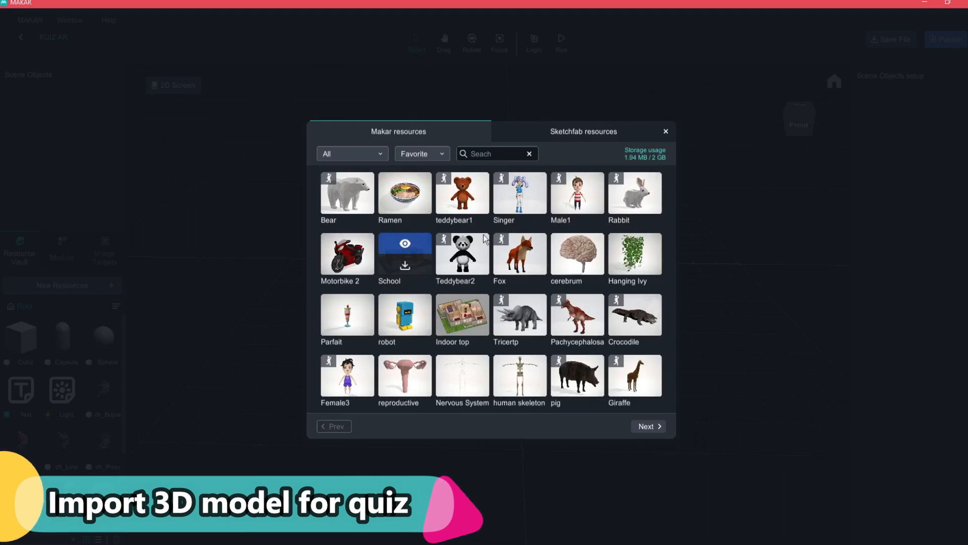
{"action": "mouse_move", "coordinate": [580, 206]}
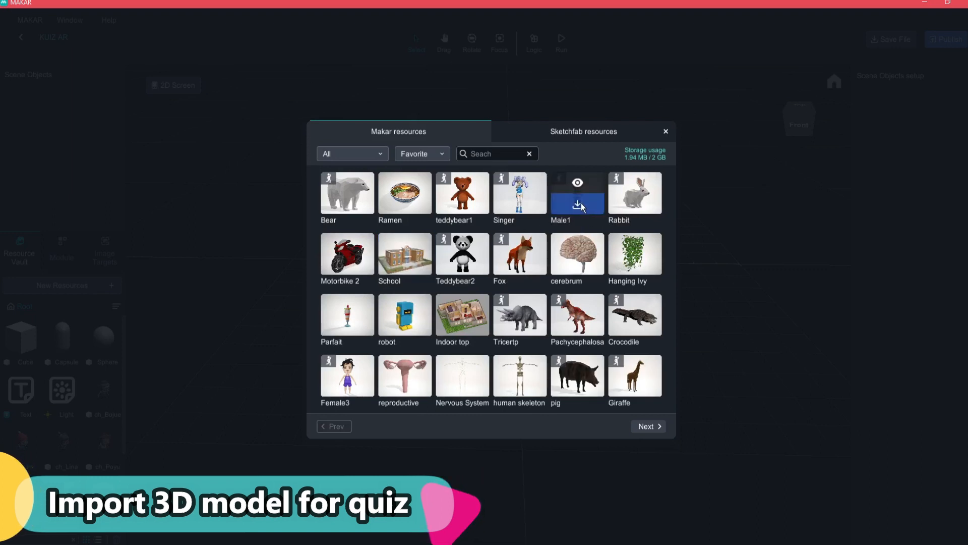
{"action": "left_click", "coordinate": [578, 207]}
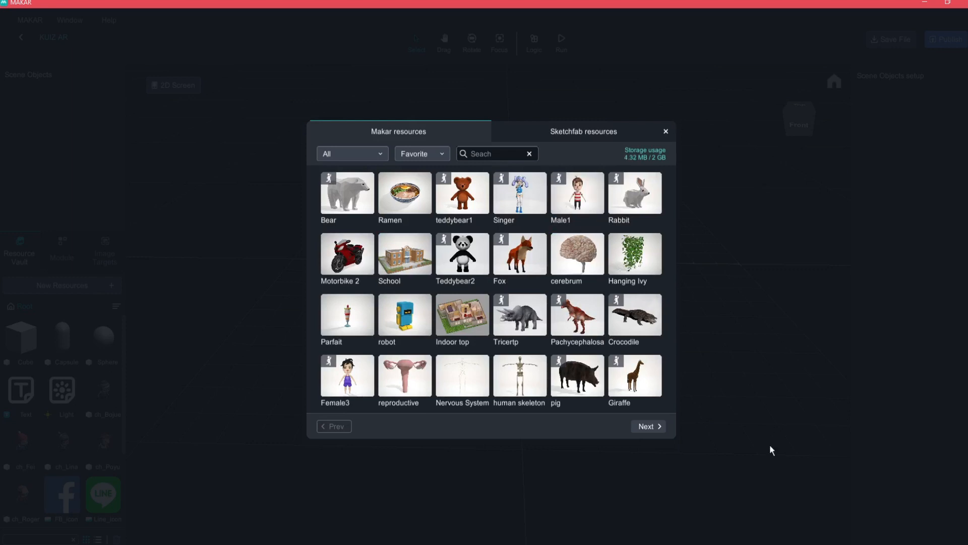
Browse further into the Makar library to the alphabet animals and download the O-Owl model.
{"action": "left_click", "coordinate": [657, 427]}
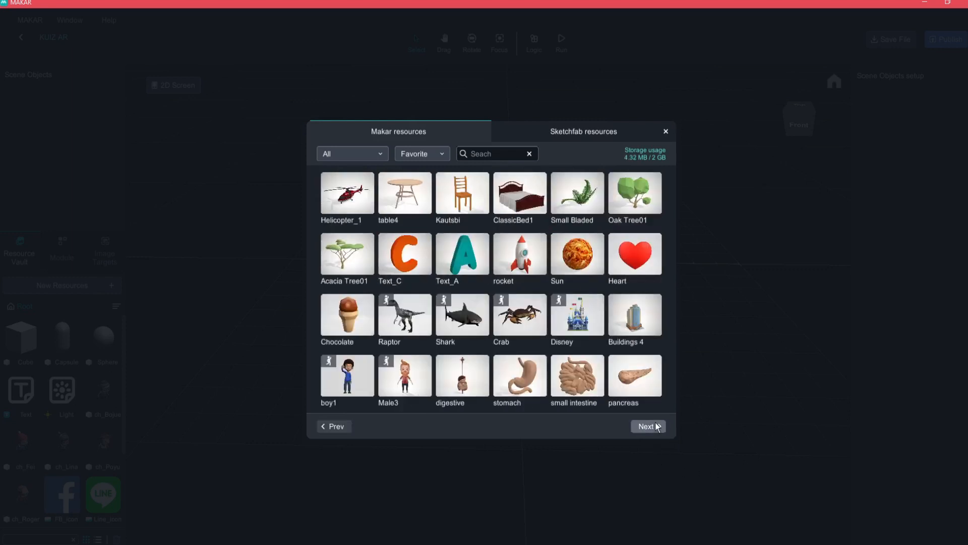
{"action": "left_click", "coordinate": [649, 427]}
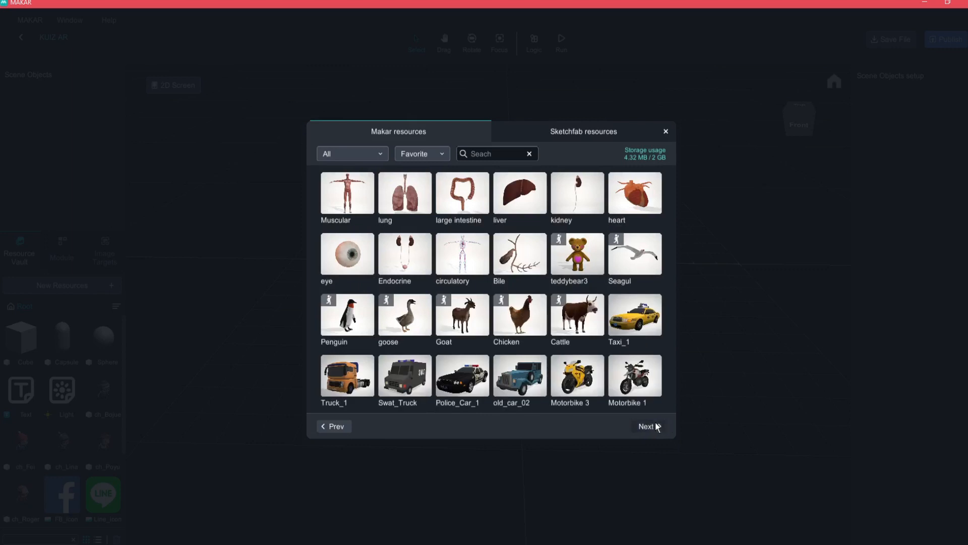
{"action": "left_click", "coordinate": [648, 426]}
{"action": "left_click", "coordinate": [658, 427]}
{"action": "left_click", "coordinate": [661, 426]}
{"action": "left_click", "coordinate": [661, 426]}
{"action": "left_click", "coordinate": [662, 427]}
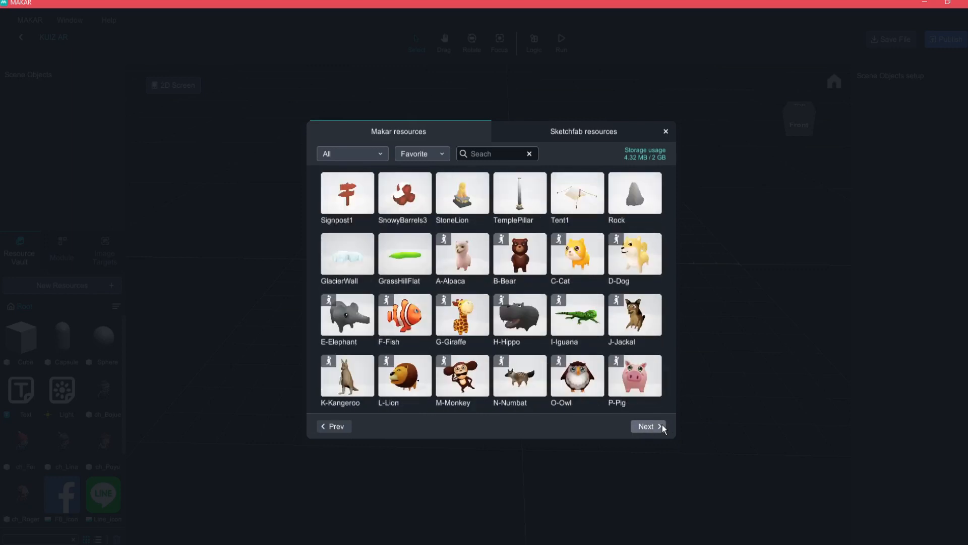
{"action": "mouse_move", "coordinate": [578, 387]}
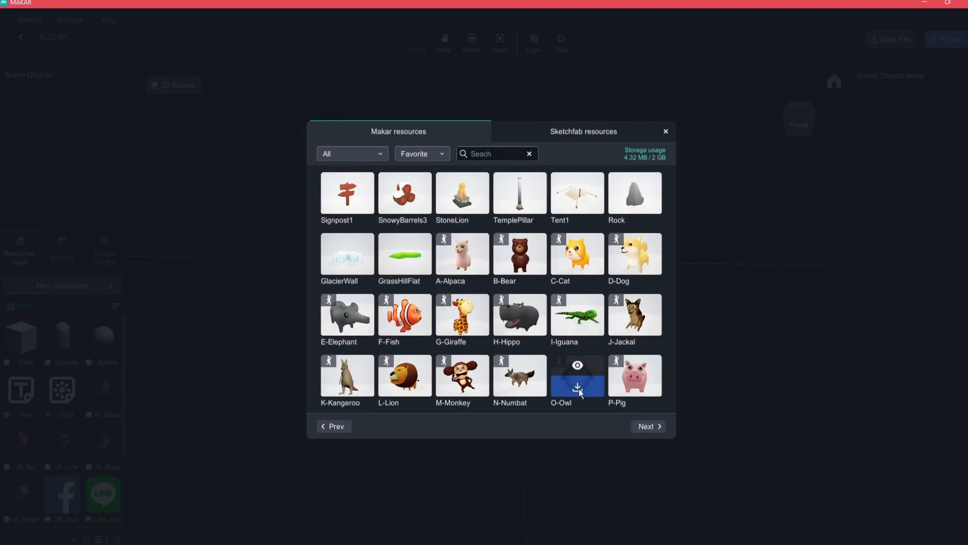
{"action": "left_click", "coordinate": [578, 388]}
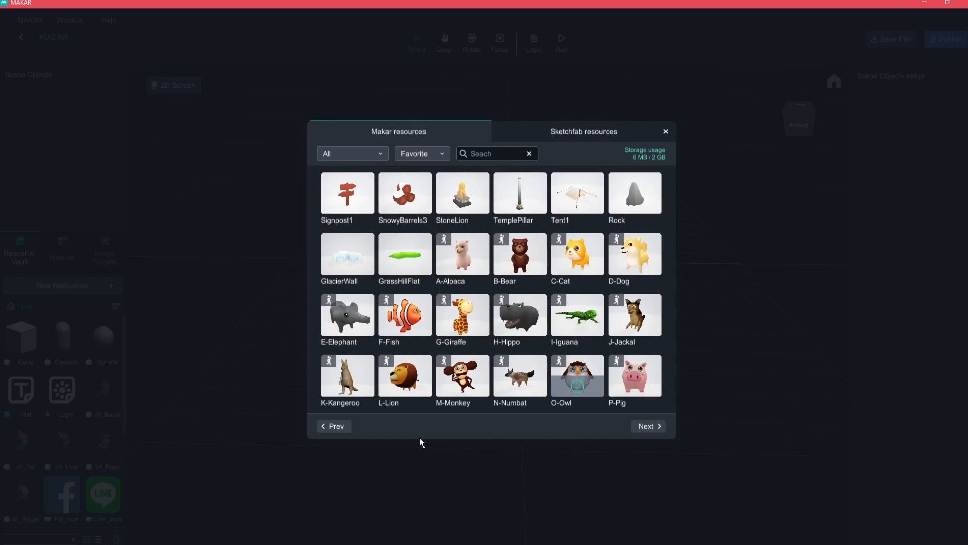
Go back to the library page with the castles, download the Eternal Golden model and close the online resources.
{"action": "left_click", "coordinate": [338, 431]}
{"action": "left_click", "coordinate": [338, 431]}
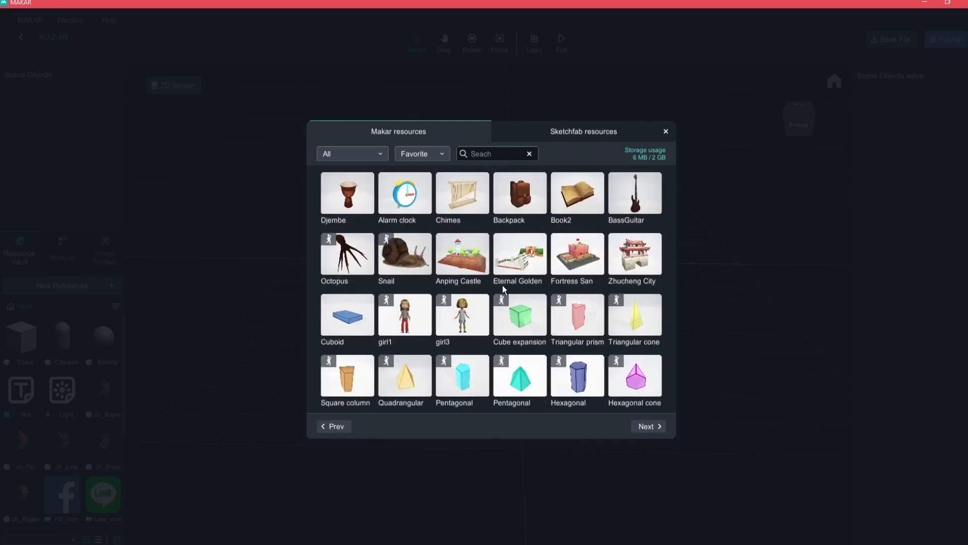
{"action": "mouse_move", "coordinate": [528, 275]}
{"action": "left_click", "coordinate": [522, 268]}
{"action": "mouse_move", "coordinate": [585, 314]}
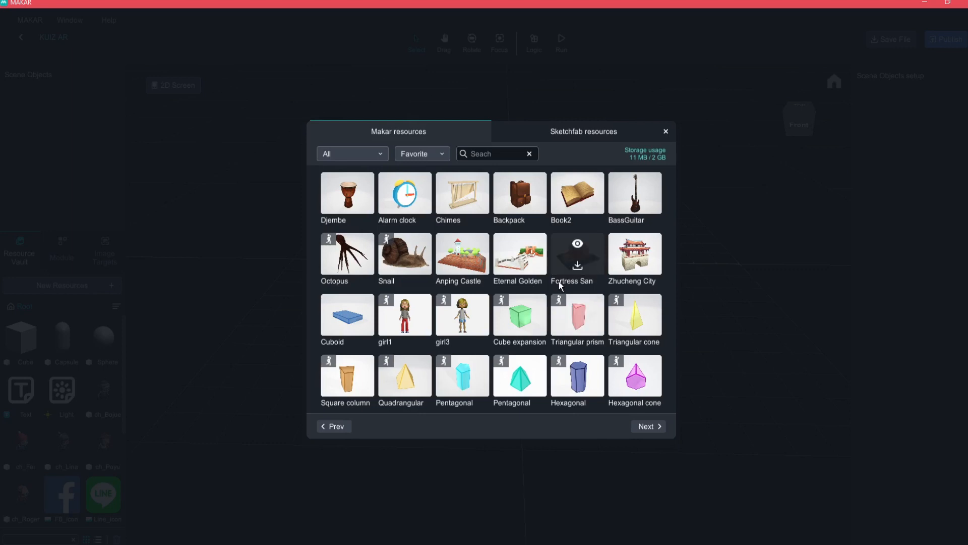
{"action": "left_click", "coordinate": [665, 132]}
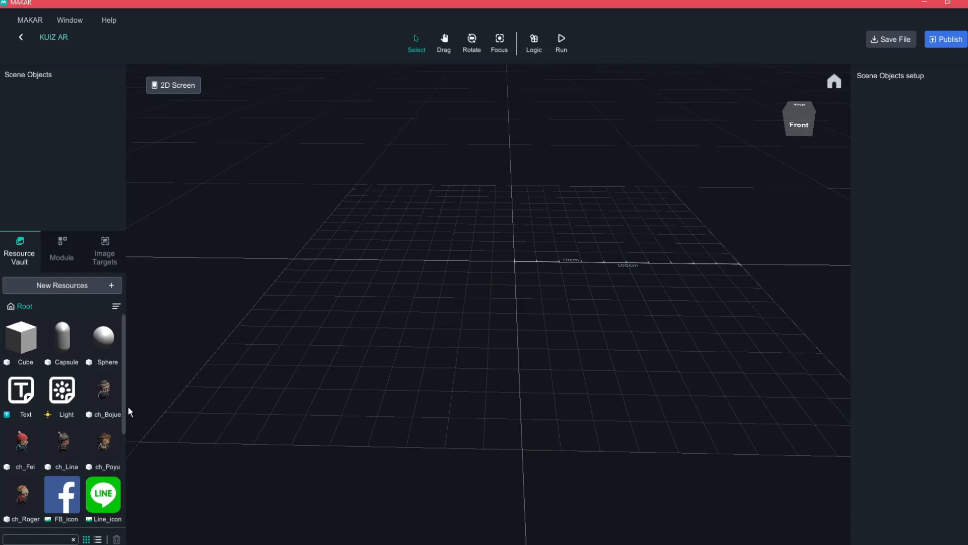
Place the downloaded Eternal Golden castle from the resource vault at the centre of the scene grid.
{"action": "left_click_drag", "start_coordinate": [123, 416], "coordinate": [125, 524]}
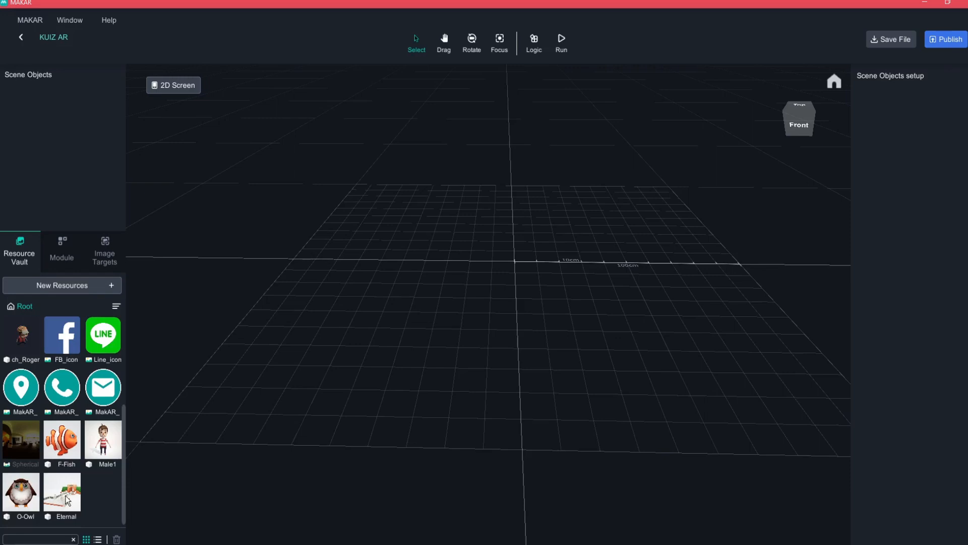
{"action": "left_click_drag", "start_coordinate": [64, 498], "coordinate": [511, 247]}
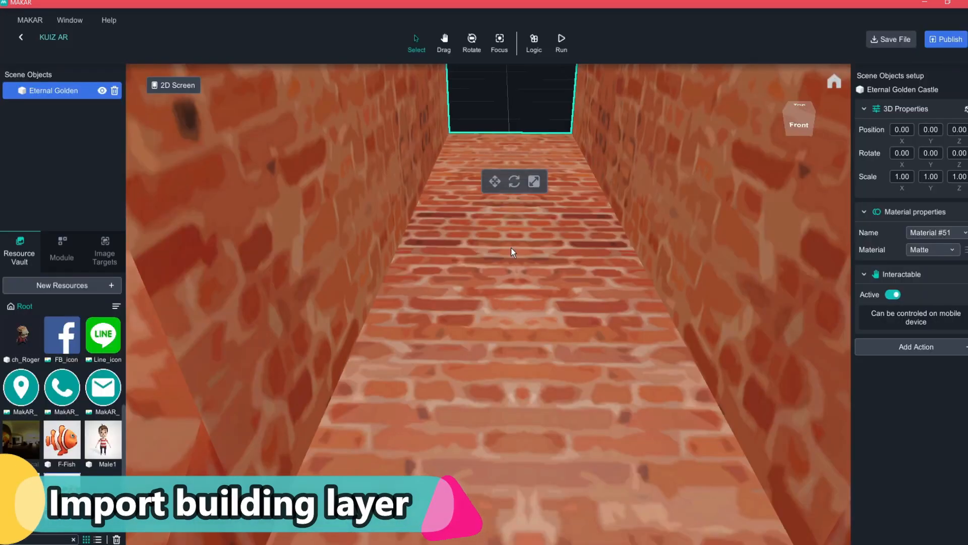
{"action": "scroll", "coordinate": [510, 247], "scroll_direction": "down", "scroll_amount": 10}
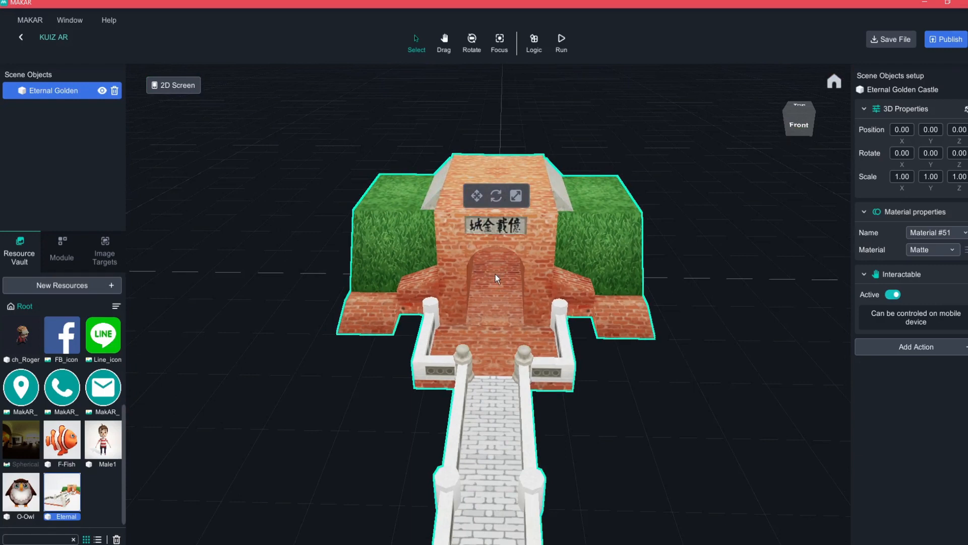
Move the Eternal Golden castle back along the depth axis to a Z position of about 8.8.
{"action": "scroll", "coordinate": [495, 274], "scroll_direction": "down", "scroll_amount": 5}
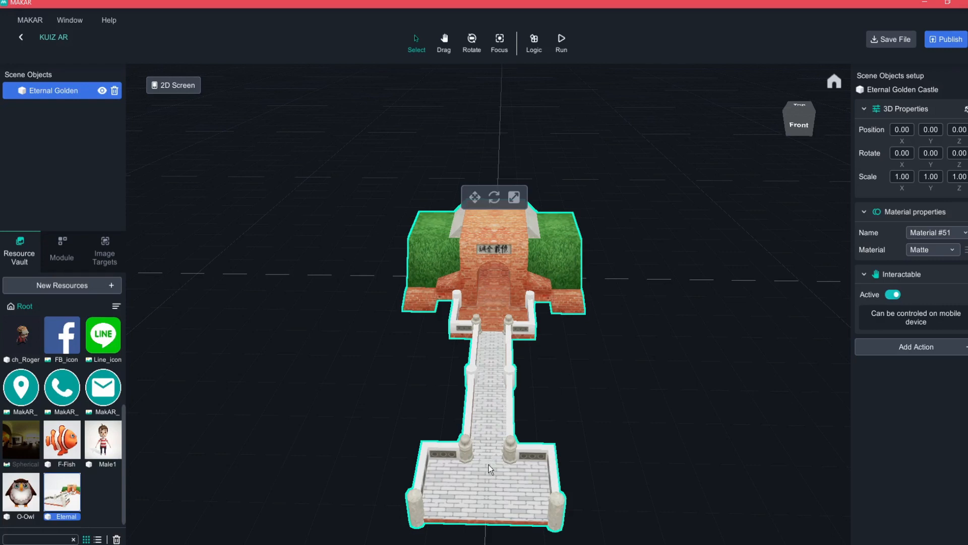
{"action": "left_click", "coordinate": [475, 197]}
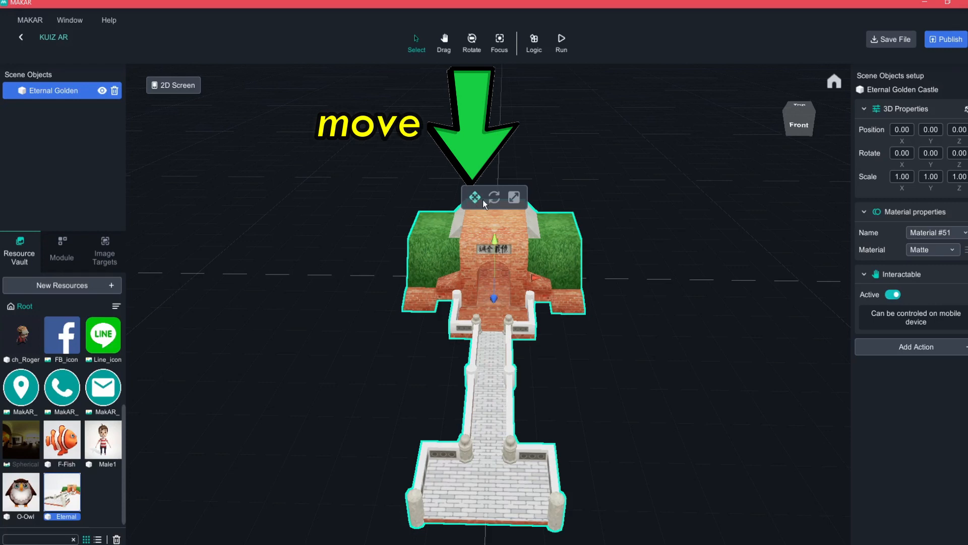
{"action": "left_click_drag", "start_coordinate": [492, 298], "coordinate": [491, 270]}
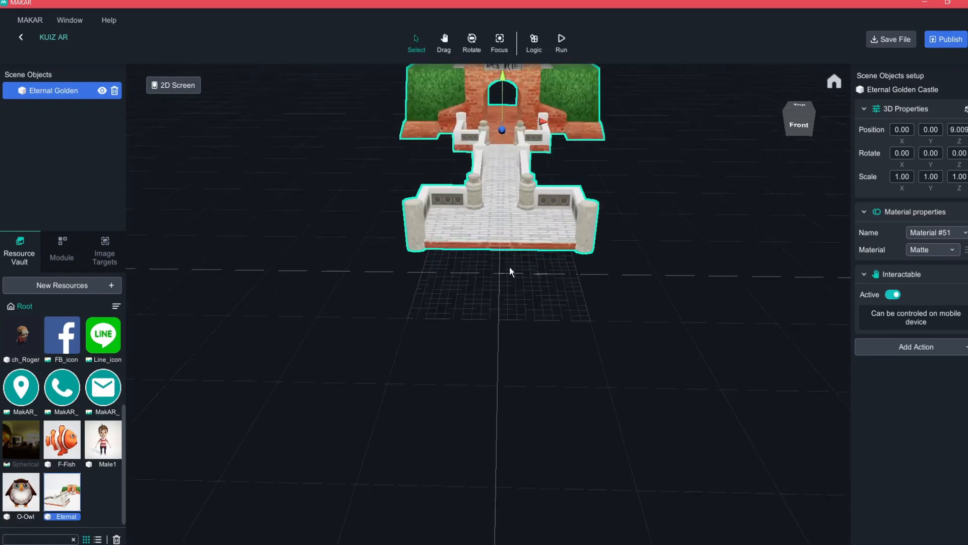
{"action": "mouse_move", "coordinate": [503, 140]}
{"action": "left_mouse_down"}
{"action": "mouse_move", "coordinate": [501, 177]}
{"action": "mouse_move", "coordinate": [506, 122]}
{"action": "left_mouse_up"}
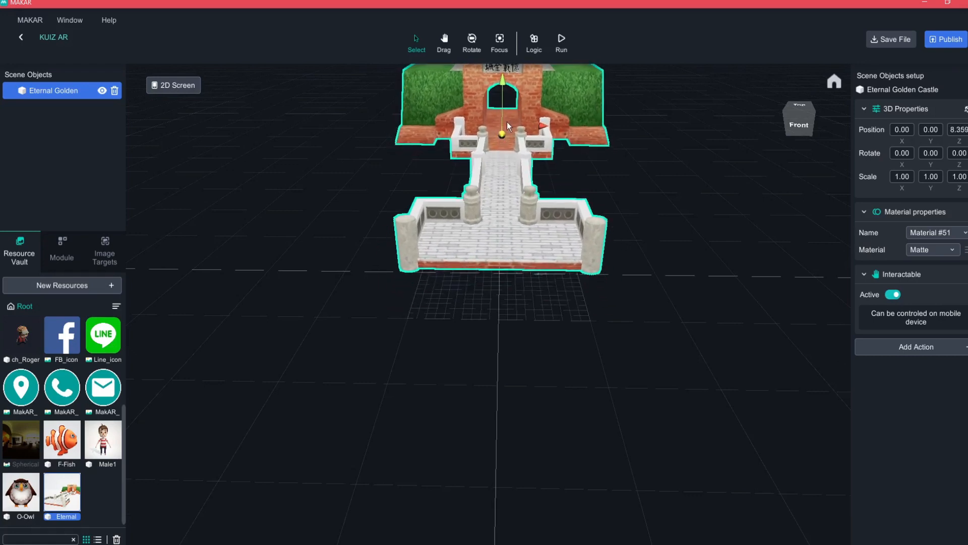
{"action": "left_click", "coordinate": [498, 271]}
{"action": "left_click", "coordinate": [503, 211]}
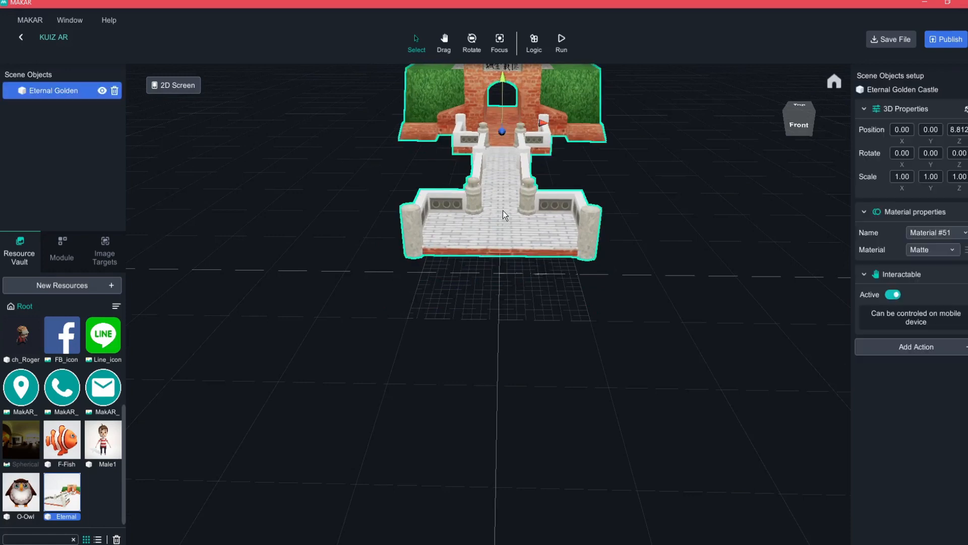
Fine-tune the castle's placement, bringing it forward to Z about 8.6 and lowering it to Y about -0.37.
{"action": "left_click_drag", "start_coordinate": [504, 134], "coordinate": [501, 165]}
{"action": "right_click_drag", "start_coordinate": [565, 282], "coordinate": [509, 244]}
{"action": "right_click_drag", "start_coordinate": [640, 287], "coordinate": [724, 236]}
{"action": "scroll", "coordinate": [512, 286], "scroll_direction": "up", "scroll_amount": 5}
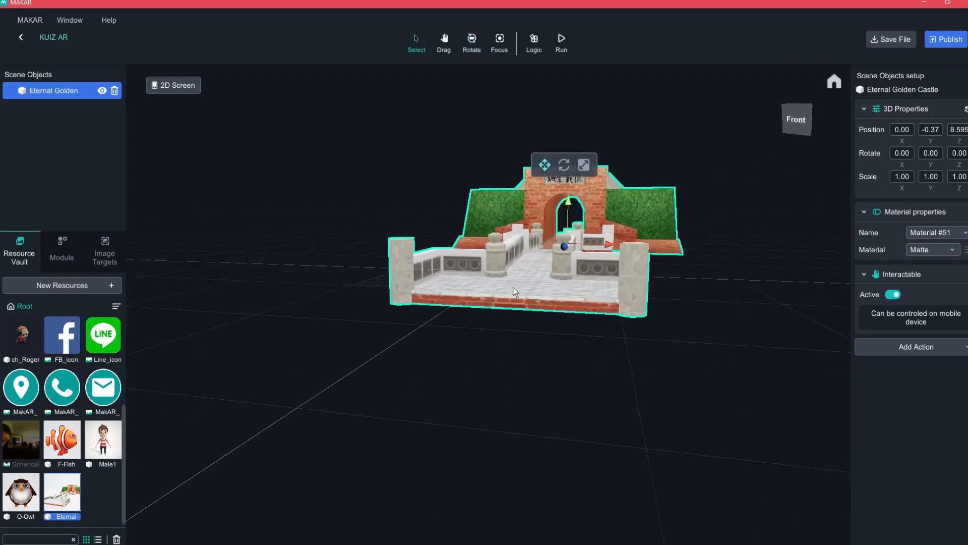
{"action": "right_click_drag", "start_coordinate": [593, 285], "coordinate": [390, 331]}
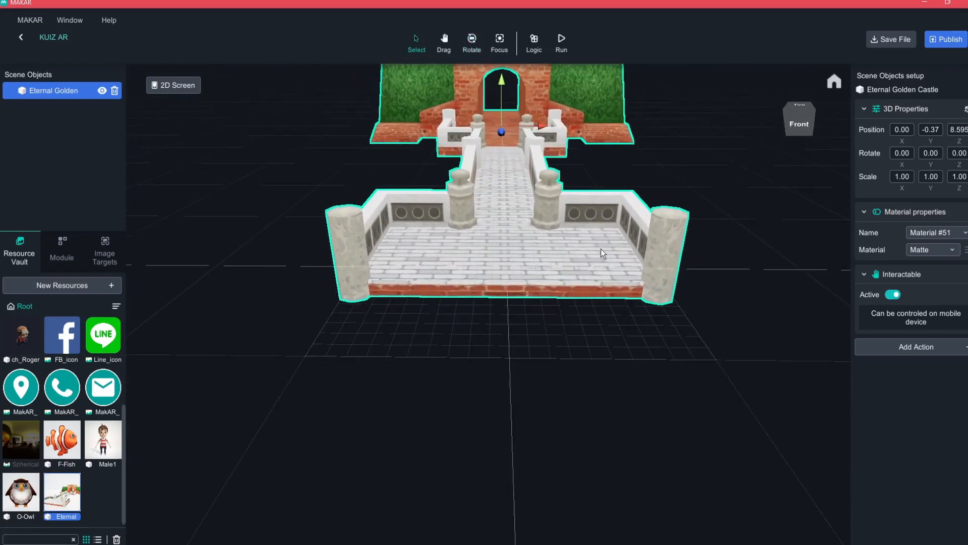
Publish the project and close the upload confirmation.
{"action": "left_click", "coordinate": [949, 41]}
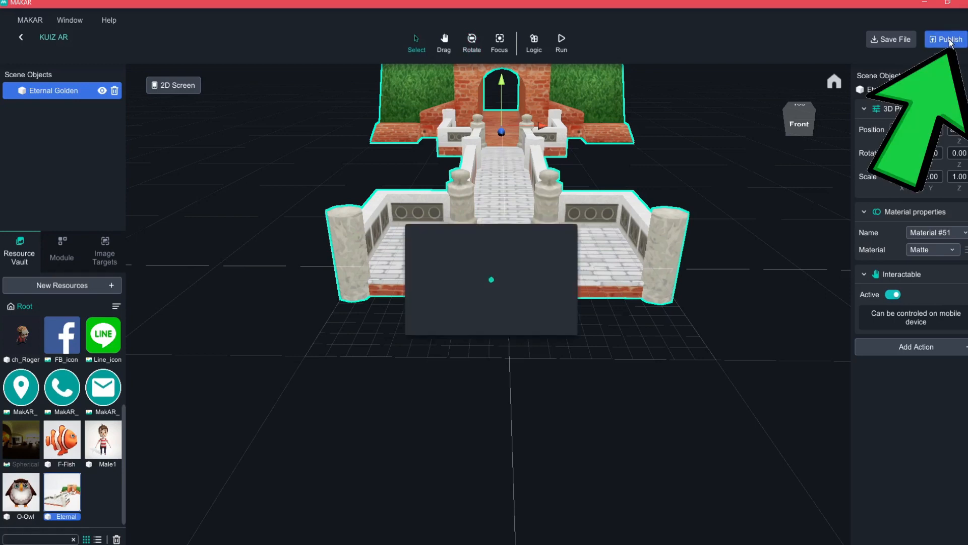
{"action": "left_click", "coordinate": [521, 310]}
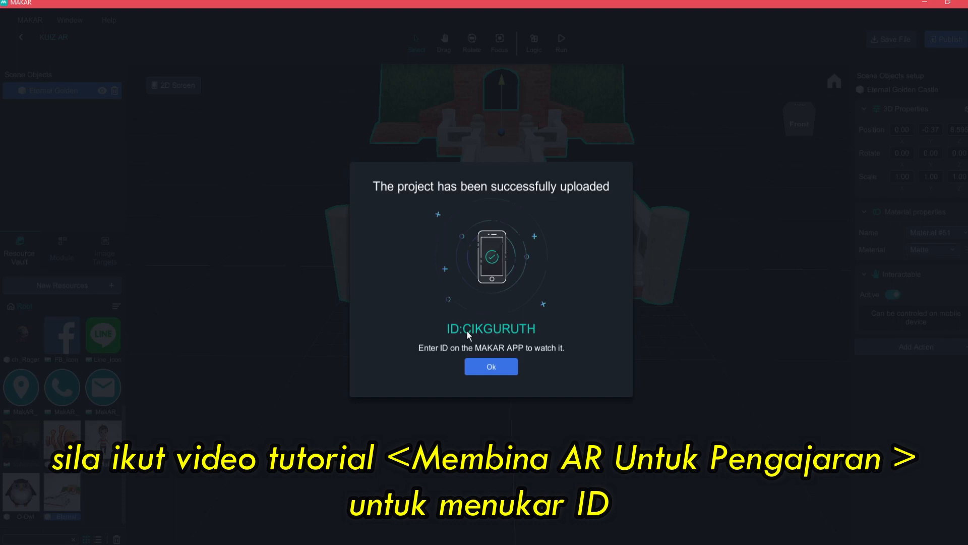
{"action": "left_click", "coordinate": [495, 370]}
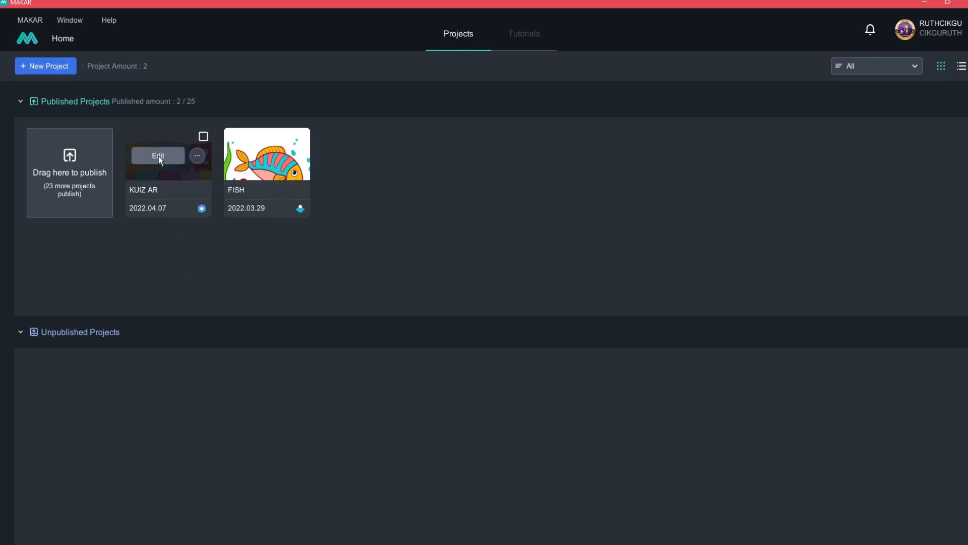
Reopen the published KUIZ AR project for editing and place a Quiz module in the scene in front of the castle.
{"action": "left_click", "coordinate": [158, 155]}
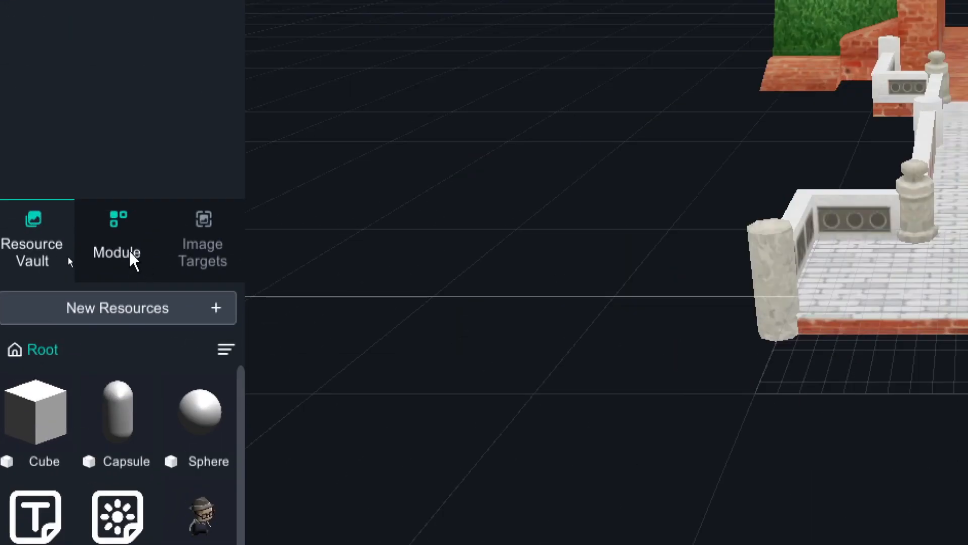
{"action": "left_click", "coordinate": [132, 258]}
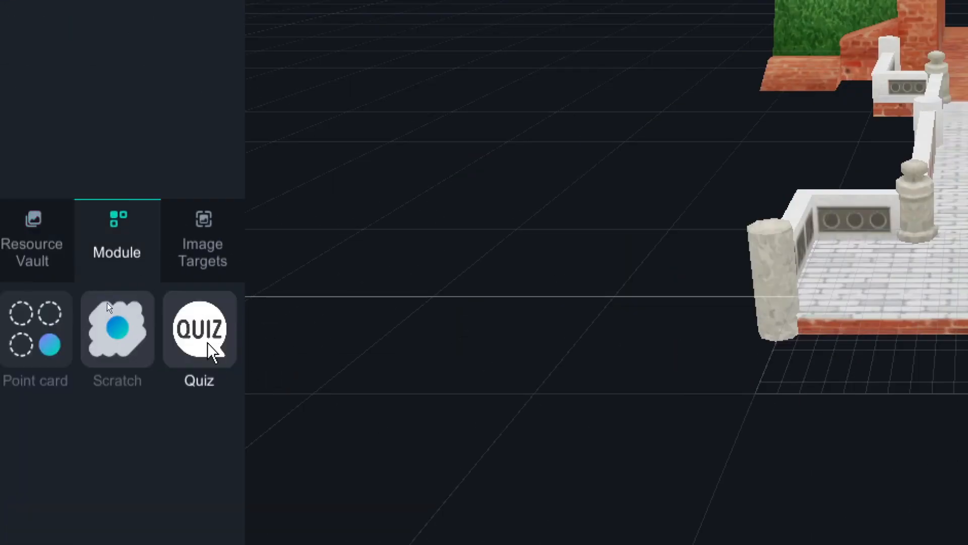
{"action": "left_click_drag", "start_coordinate": [211, 350], "coordinate": [562, 341]}
{"action": "left_click_drag", "start_coordinate": [862, 249], "coordinate": [862, 255]}
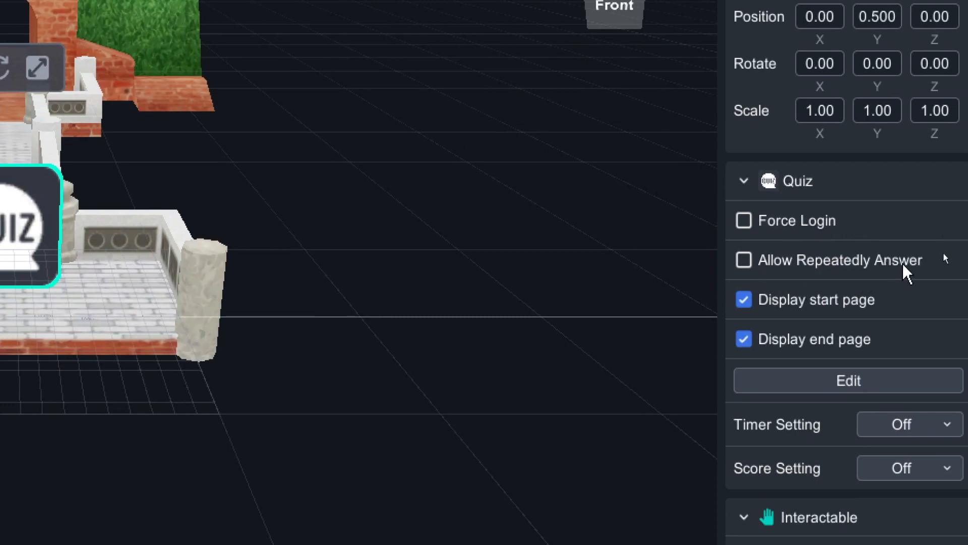
Allow repeated answers in the quiz and set both its timer and score settings to Custom.
{"action": "left_click", "coordinate": [745, 261]}
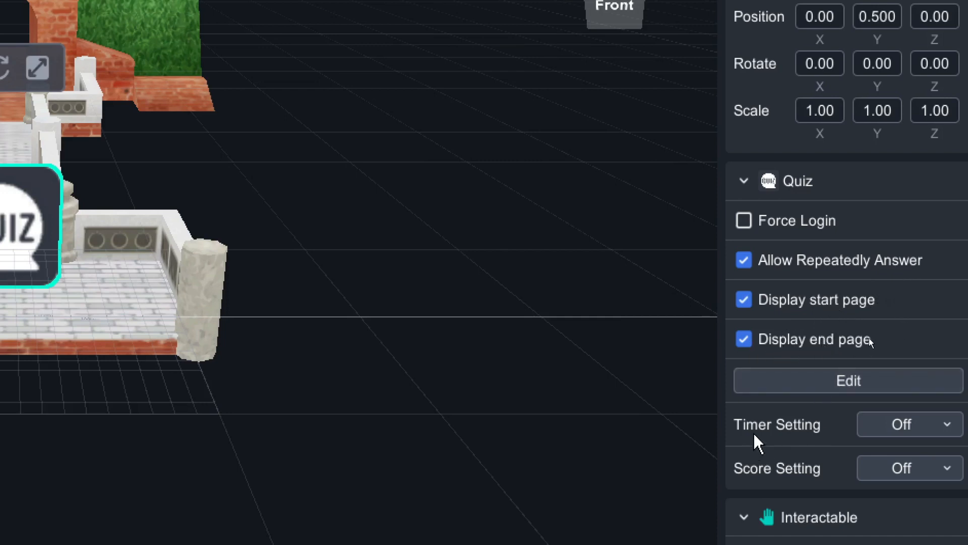
{"action": "left_click", "coordinate": [953, 427]}
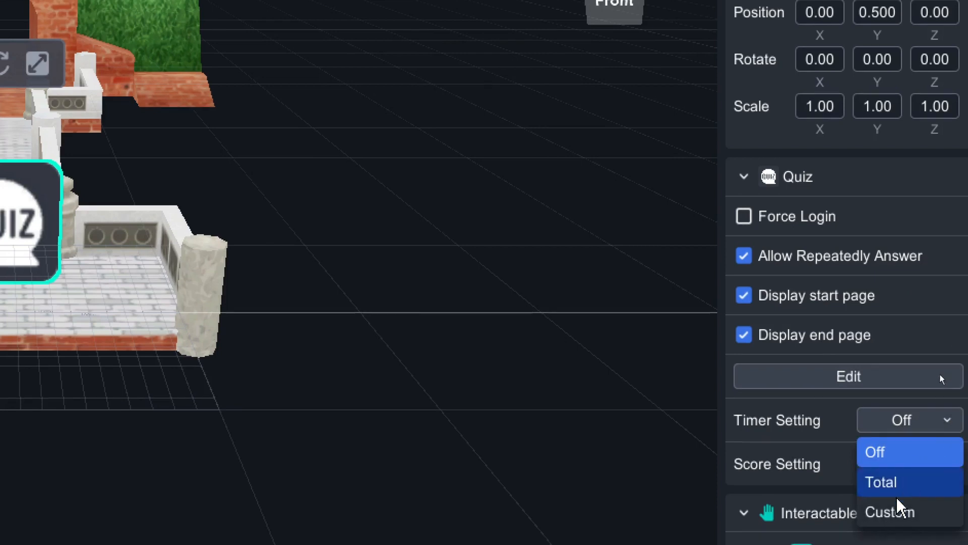
{"action": "left_click", "coordinate": [896, 521]}
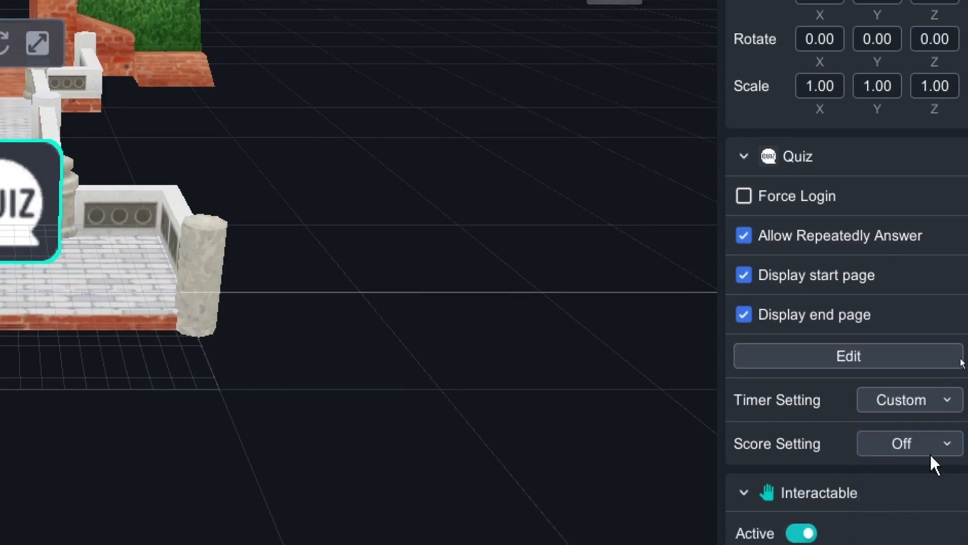
{"action": "left_click", "coordinate": [947, 442]}
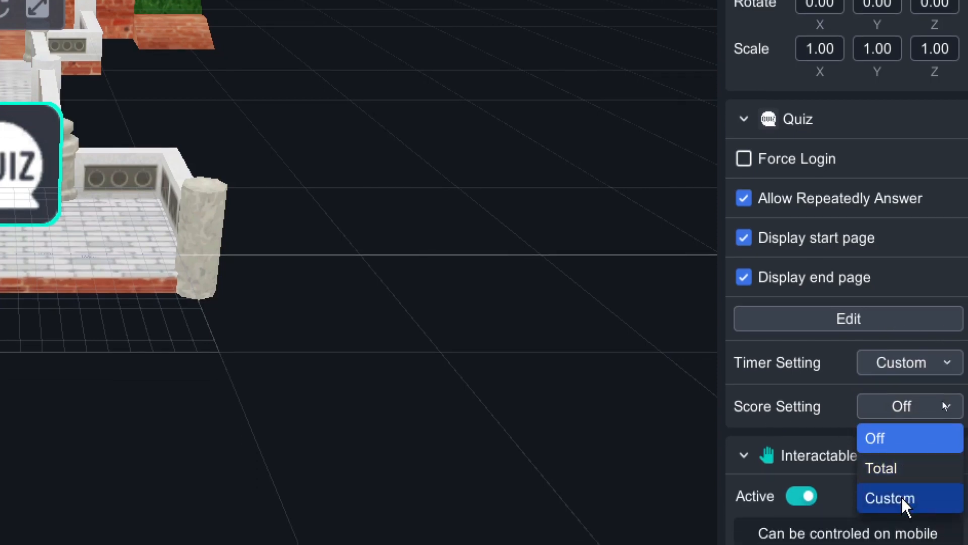
{"action": "left_click", "coordinate": [903, 498]}
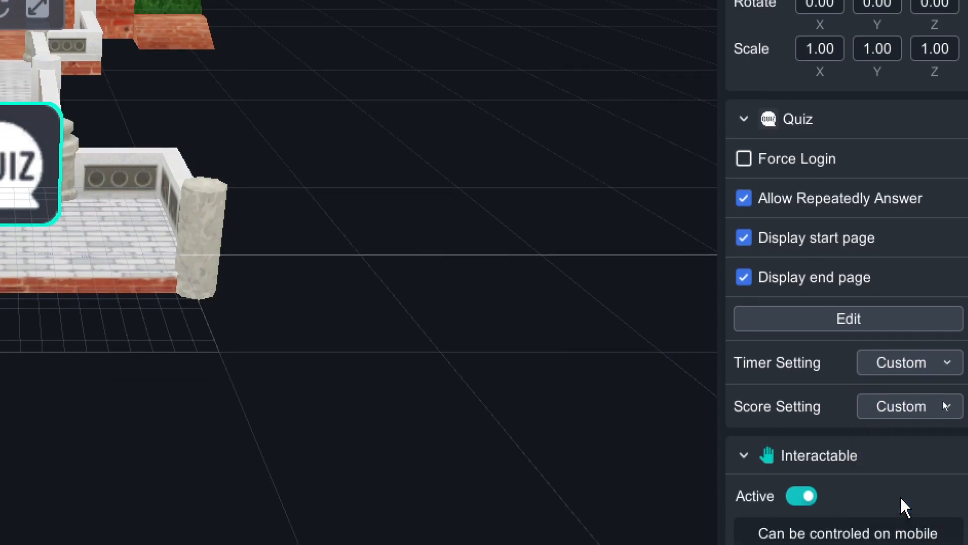
Open the quiz for editing and add a first question scene with question type None.
{"action": "left_click", "coordinate": [844, 322]}
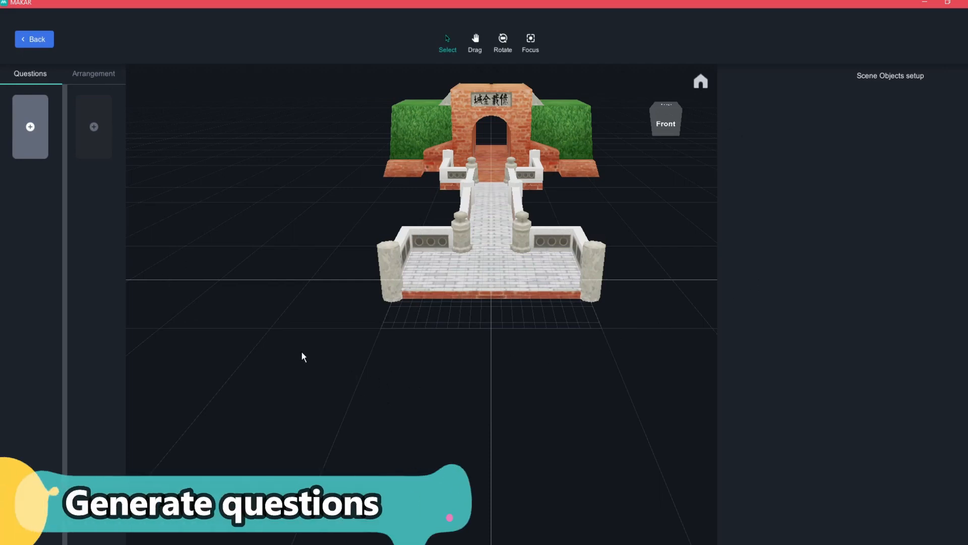
{"action": "left_click", "coordinate": [30, 127]}
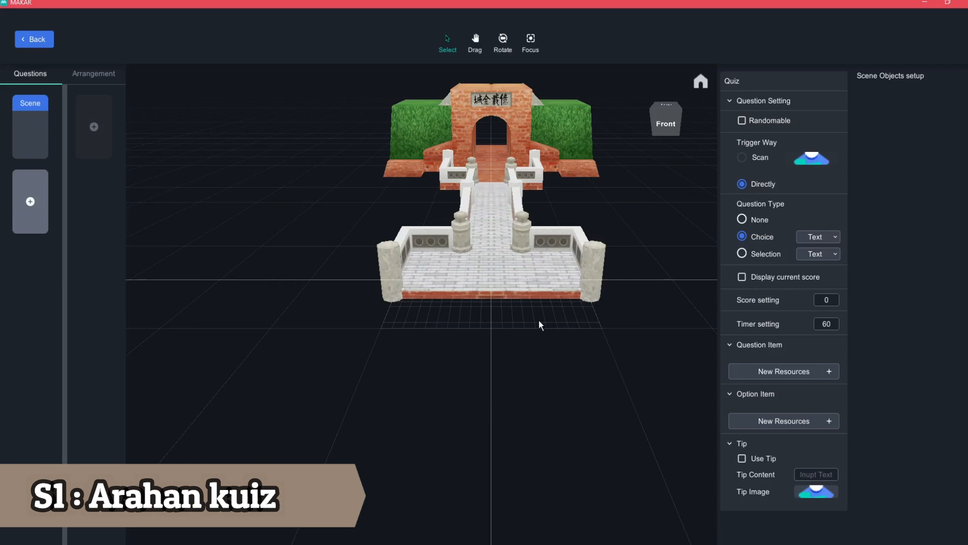
{"action": "left_click", "coordinate": [743, 217]}
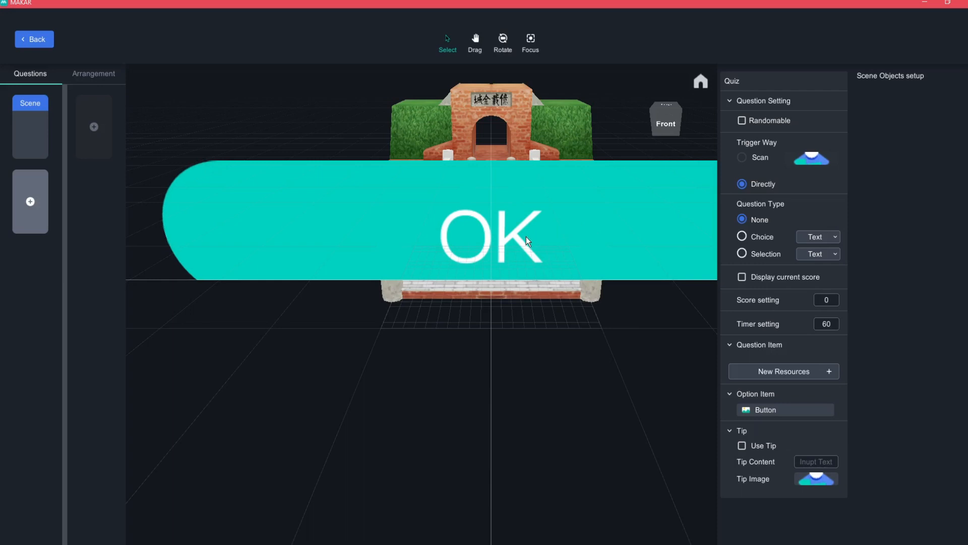
Scale the OK button down uniformly to about 0.128.
{"action": "left_click", "coordinate": [500, 238]}
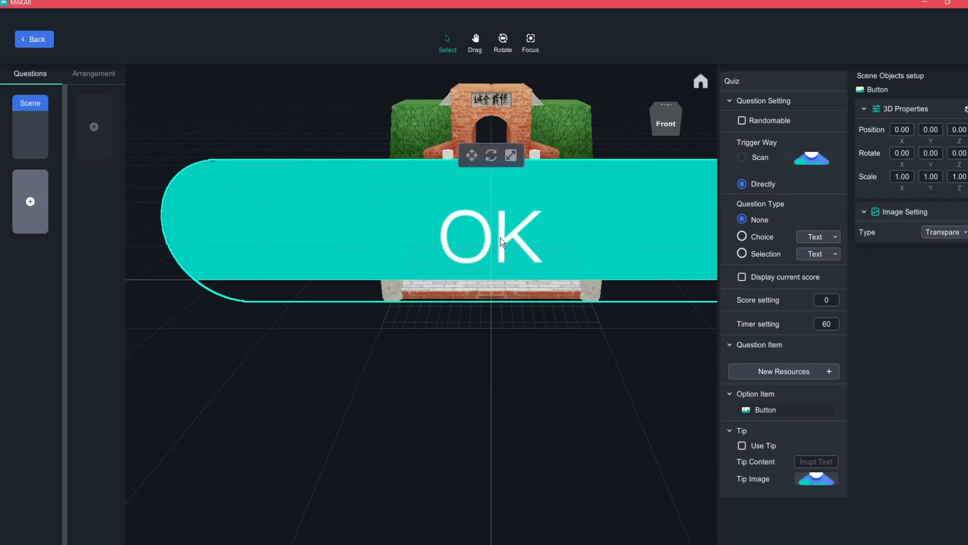
{"action": "left_click", "coordinate": [510, 156]}
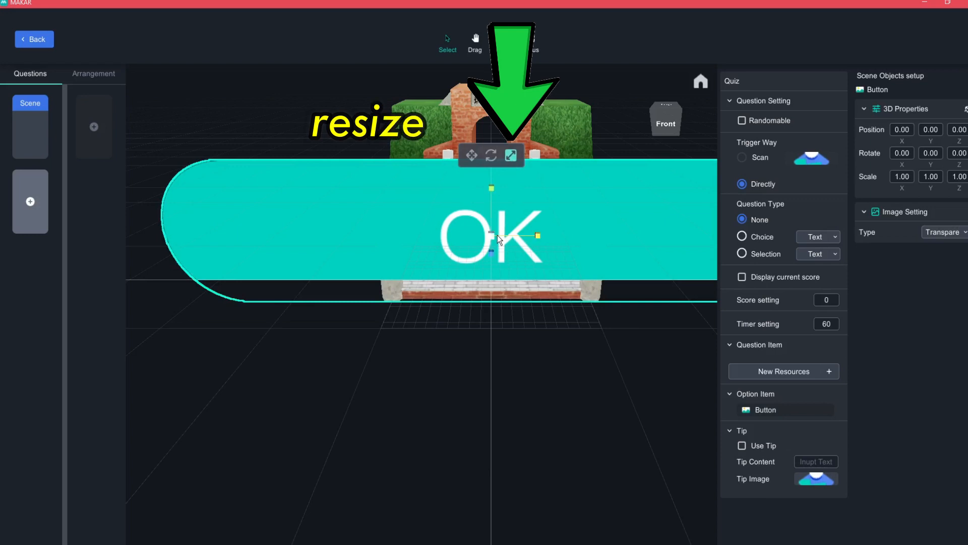
{"action": "left_click_drag", "start_coordinate": [495, 235], "coordinate": [497, 284]}
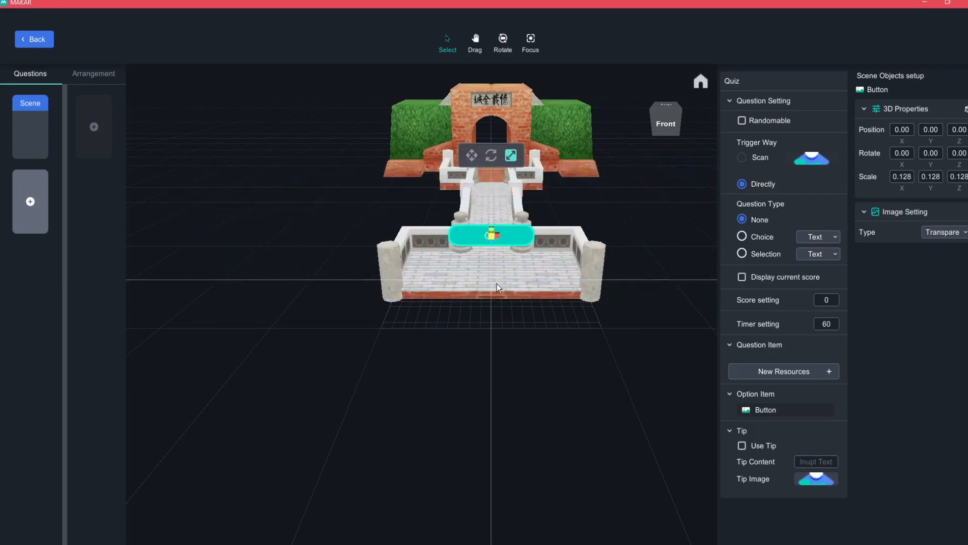
{"action": "scroll", "coordinate": [502, 267], "scroll_direction": "up", "scroll_amount": 5}
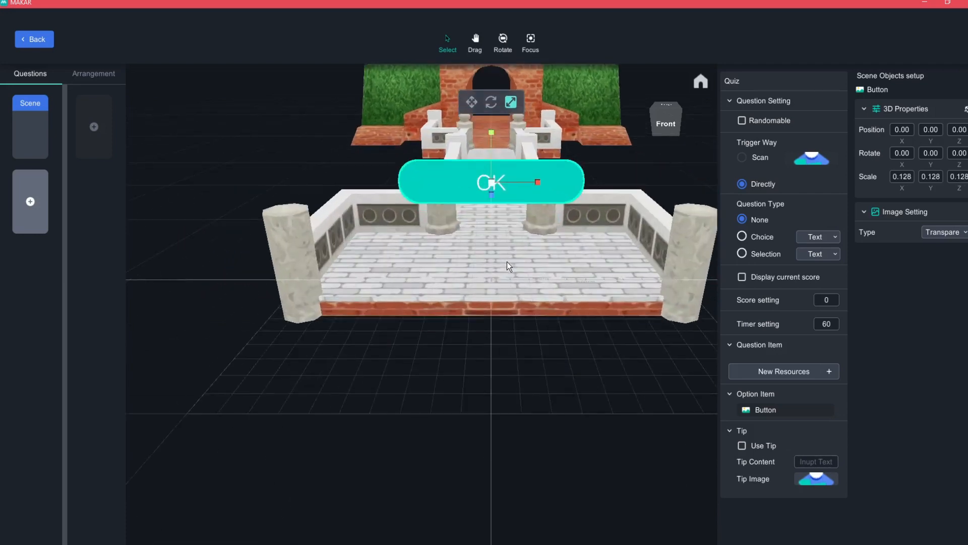
{"action": "scroll", "coordinate": [509, 257], "scroll_direction": "down", "scroll_amount": 4}
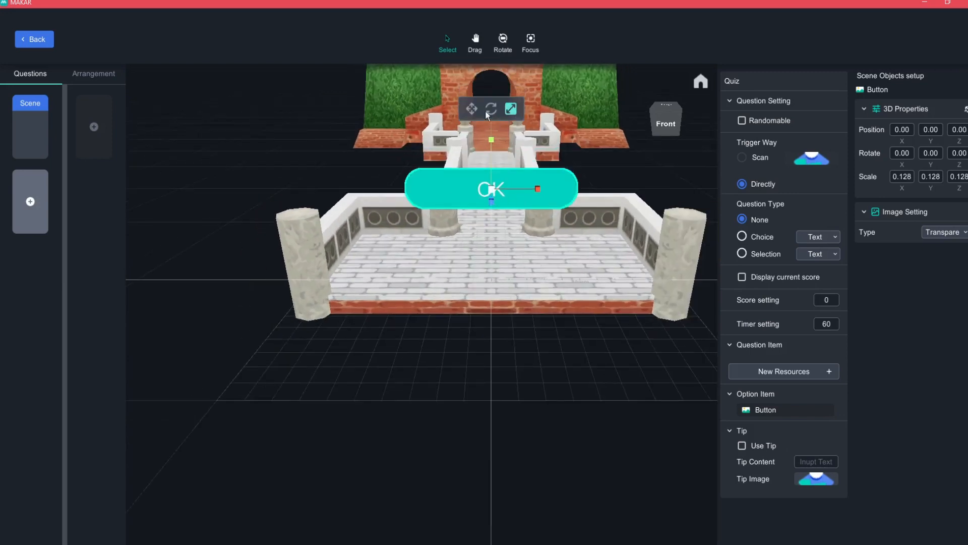
Move the OK button down to Y about -0.20 and slightly back, then shrink it a little further.
{"action": "left_click", "coordinate": [471, 108]}
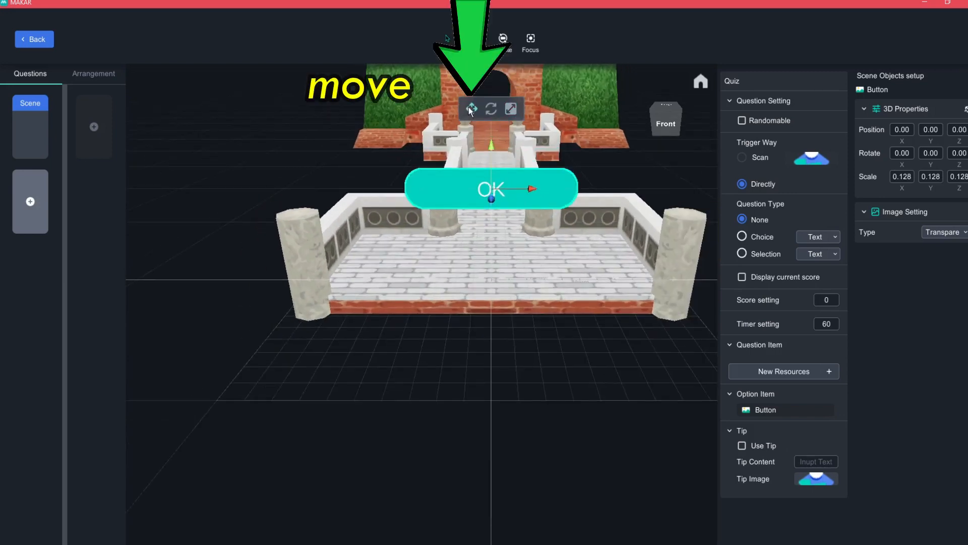
{"action": "left_click_drag", "start_coordinate": [492, 158], "coordinate": [492, 197]}
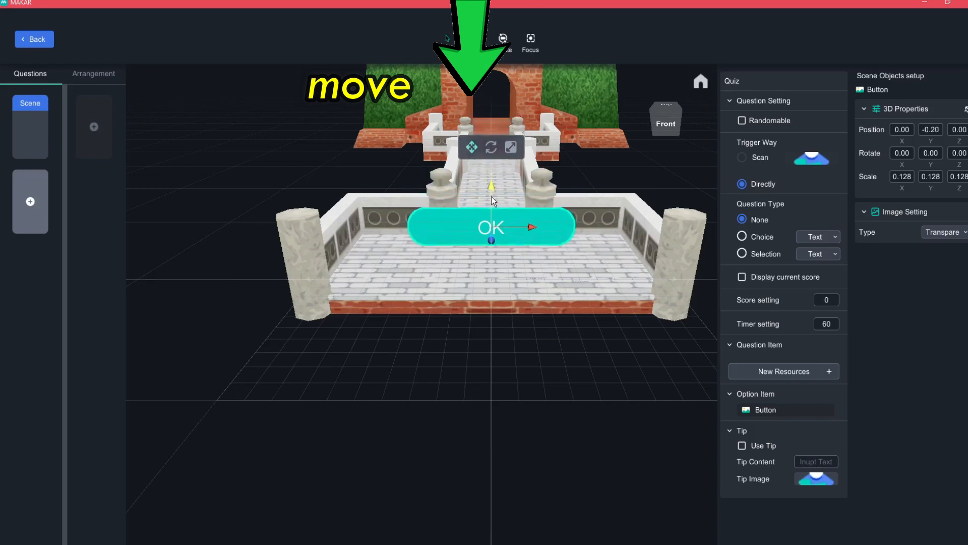
{"action": "left_click", "coordinate": [511, 147]}
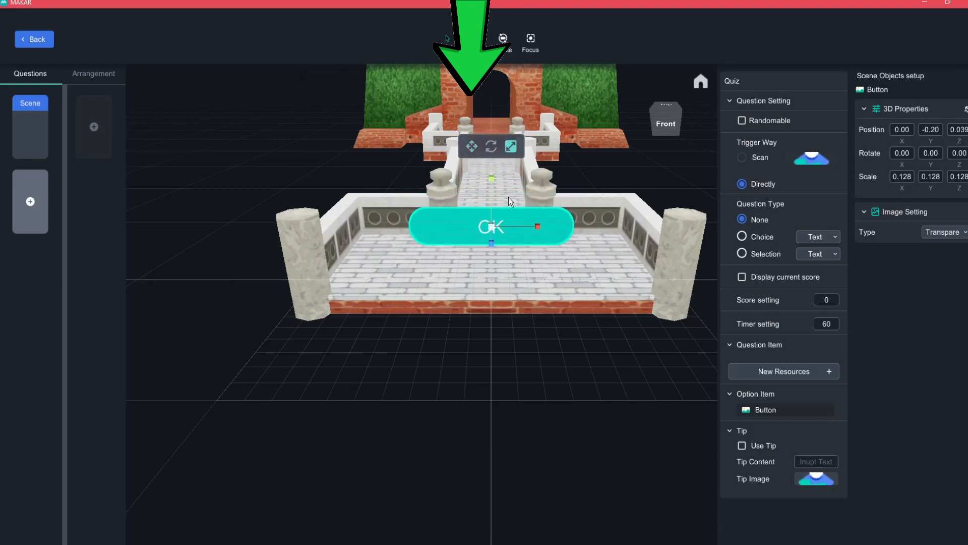
{"action": "left_click_drag", "start_coordinate": [491, 225], "coordinate": [490, 241]}
{"action": "left_click", "coordinate": [519, 259]}
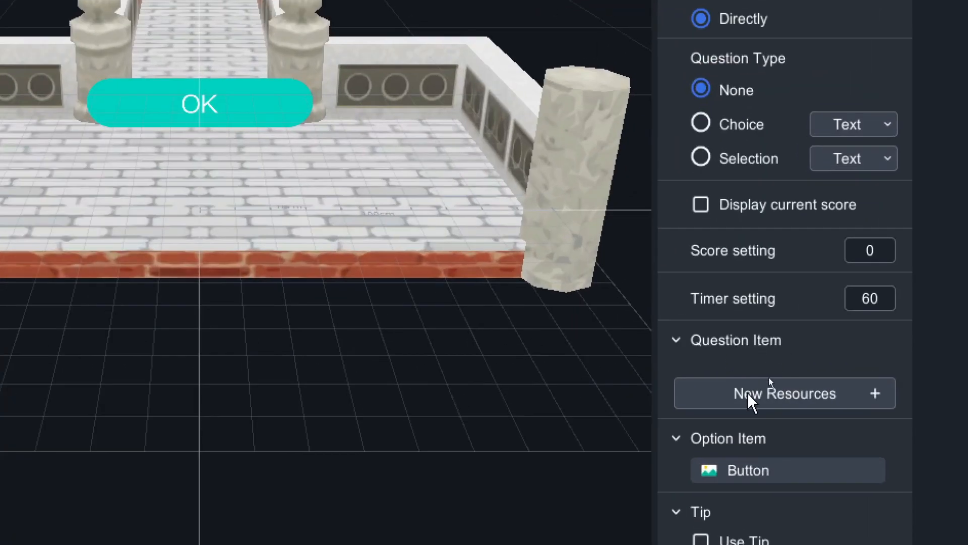
Add a Text resource to the question items and set its content to "Selamat Datang ke Istana".
{"action": "left_click", "coordinate": [822, 398]}
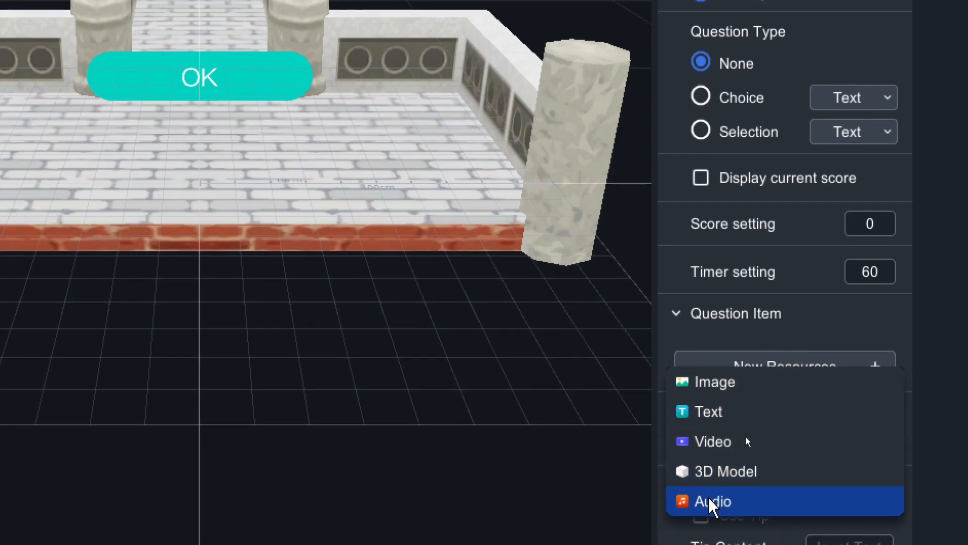
{"action": "left_click", "coordinate": [729, 411]}
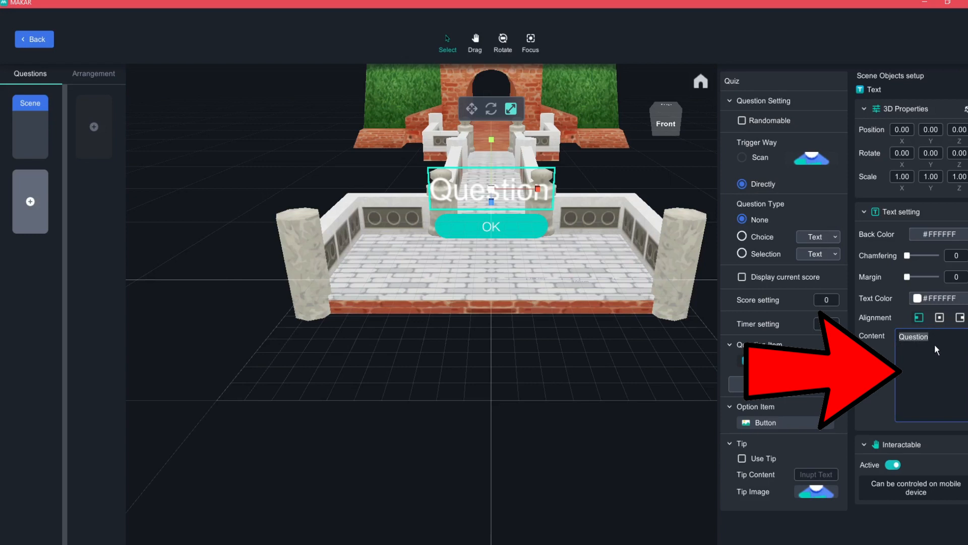
{"action": "key", "text": "BackSpace"}
{"action": "type", "text": "Se"}
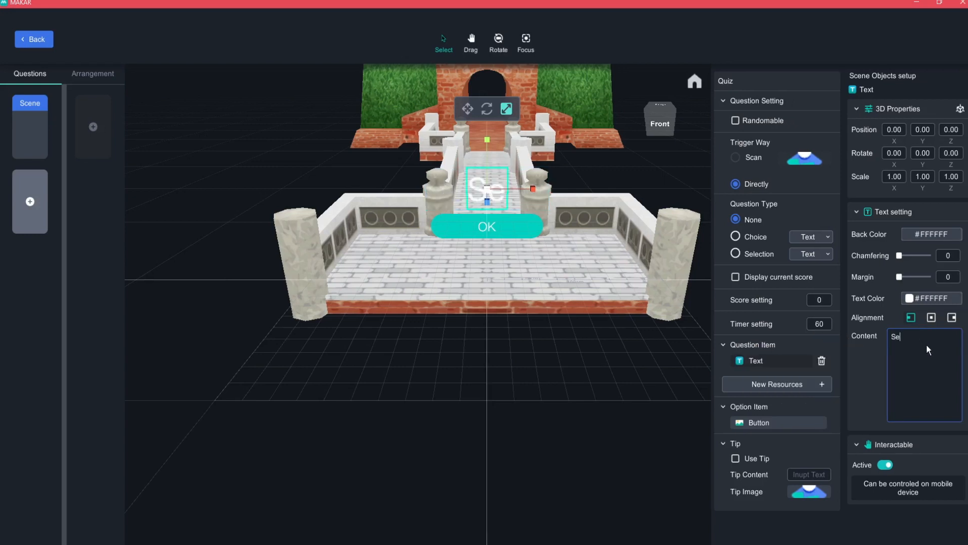
{"action": "type", "text": "lamat Dat"}
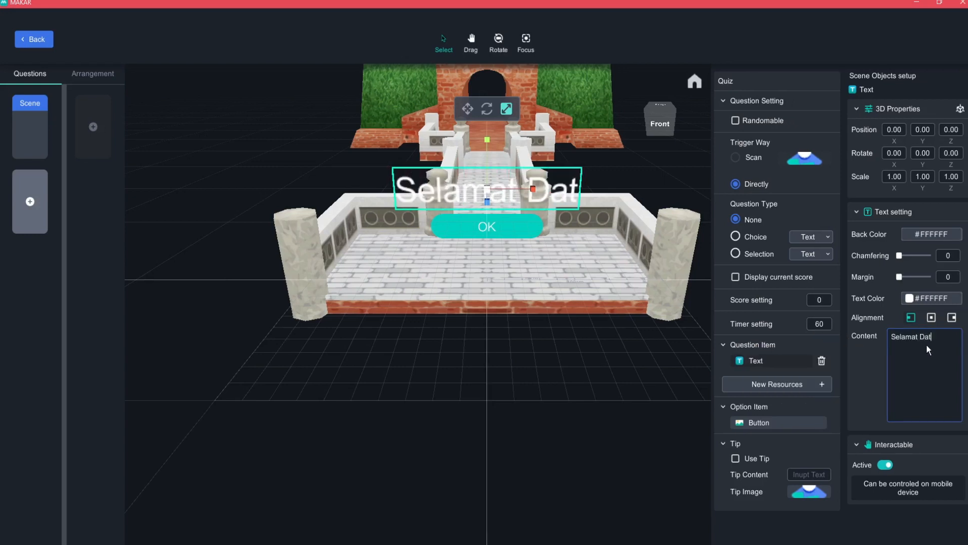
{"action": "type", "text": "ang ke "}
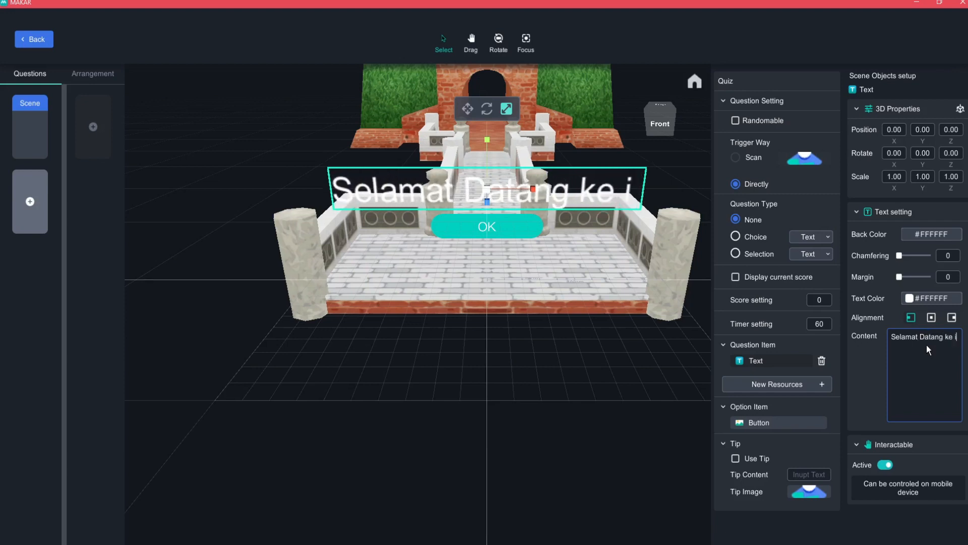
{"action": "type", "text": "Istana"}
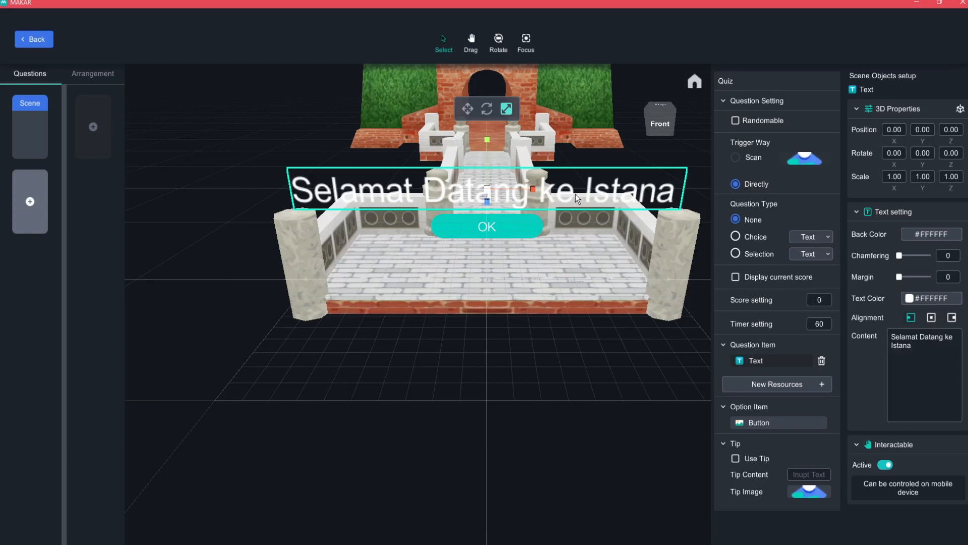
Move "Istana" to a second line of the text content and complete that line as "Istana Raja Mudah.".
{"action": "left_click", "coordinate": [926, 358]}
{"action": "key", "text": "BackSpace"}
{"action": "key", "text": "BackSpace"}
{"action": "key", "text": "BackSpace"}
{"action": "key", "text": "BackSpace"}
{"action": "key", "text": "BackSpace"}
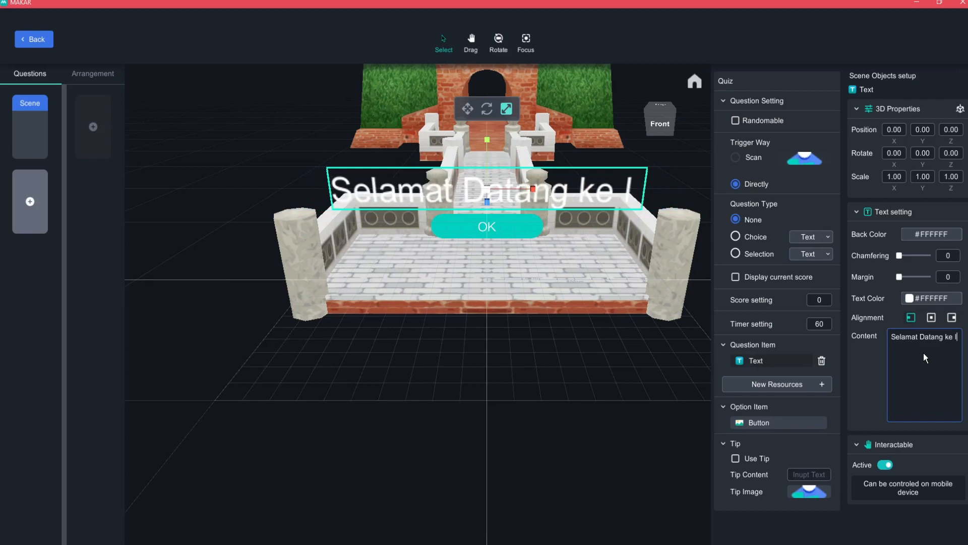
{"action": "key", "text": "BackSpace"}
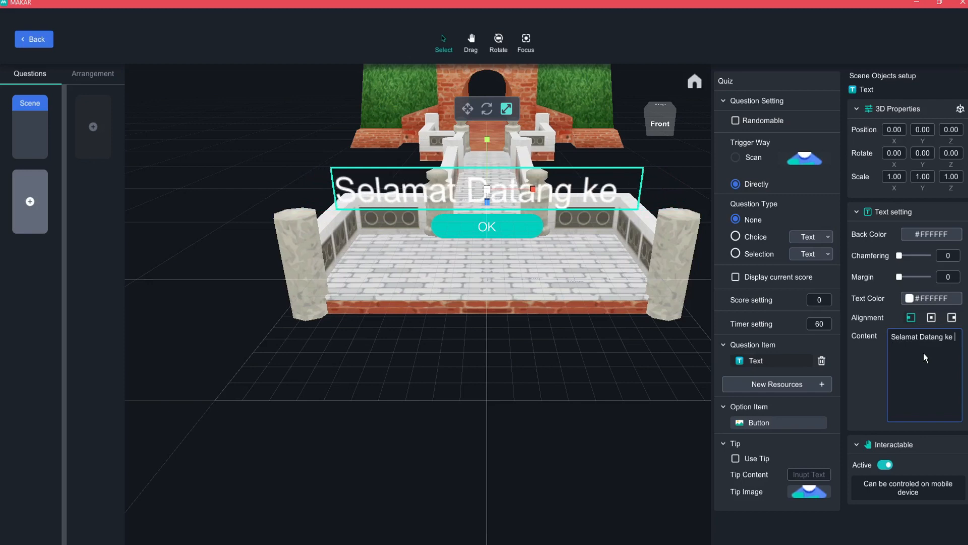
{"action": "key", "text": "Return"}
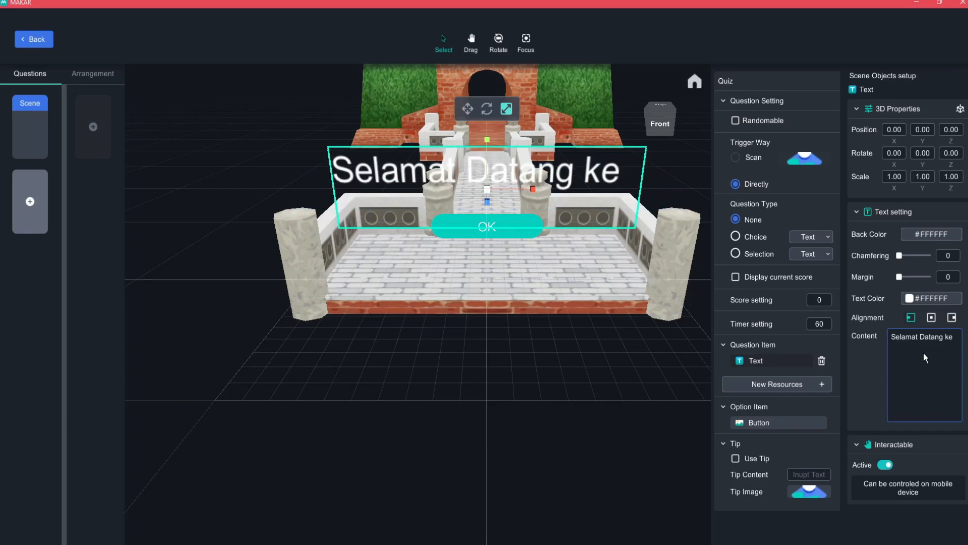
{"action": "type", "text": "Istana "}
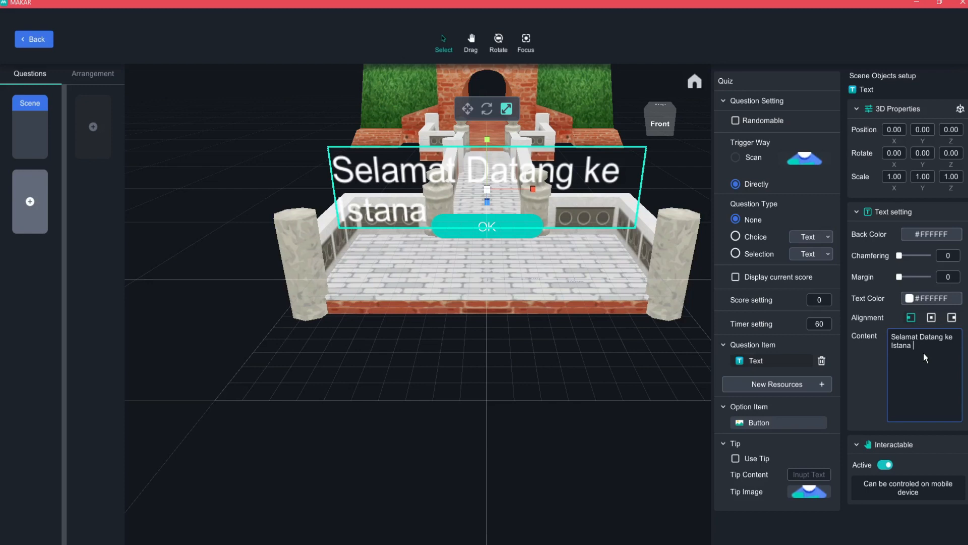
{"action": "type", "text": "Raja Mudah"}
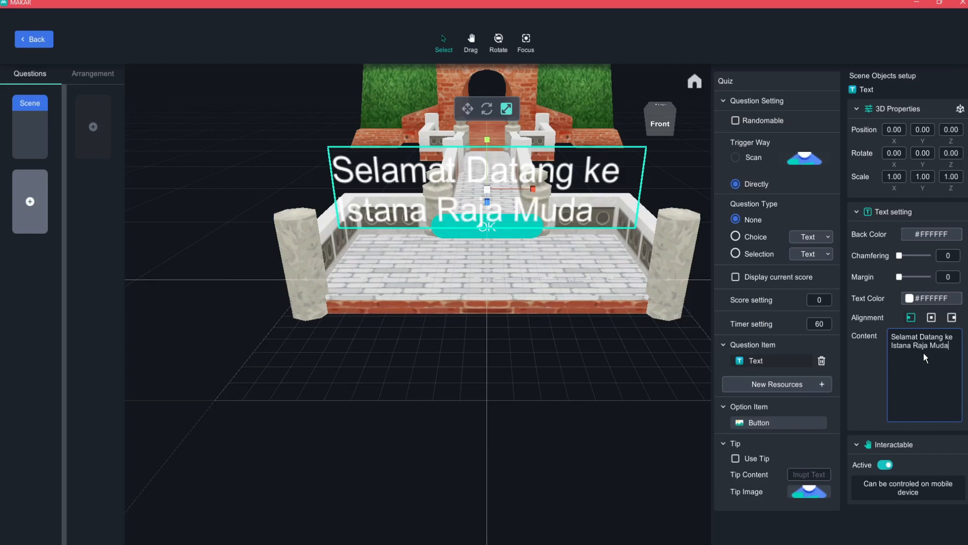
{"action": "type", "text": "."}
Add a third line to the text content reading "Sila klik OK setelah bersedia.".
{"action": "key", "text": "Return"}
{"action": "type", "text": "Sila kl"}
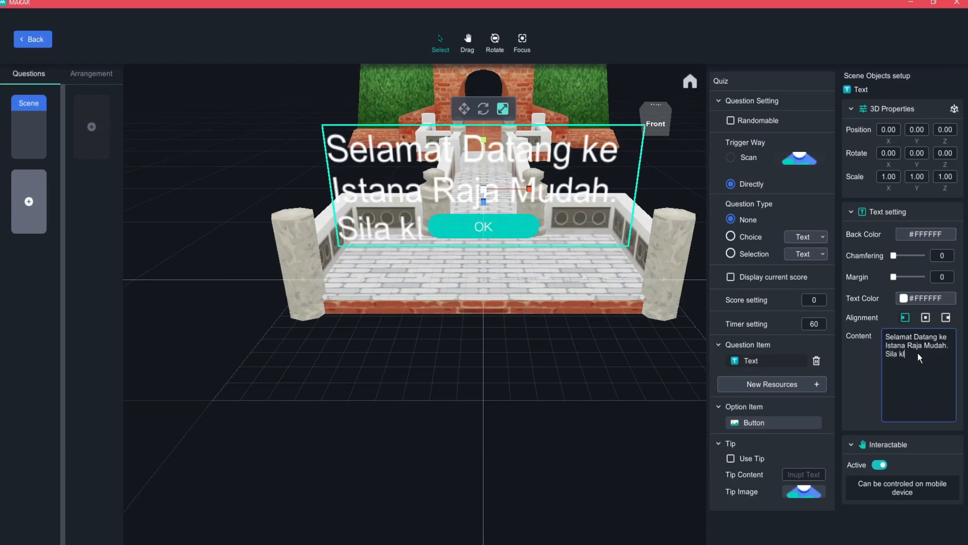
{"action": "type", "text": "ik OK setelah "}
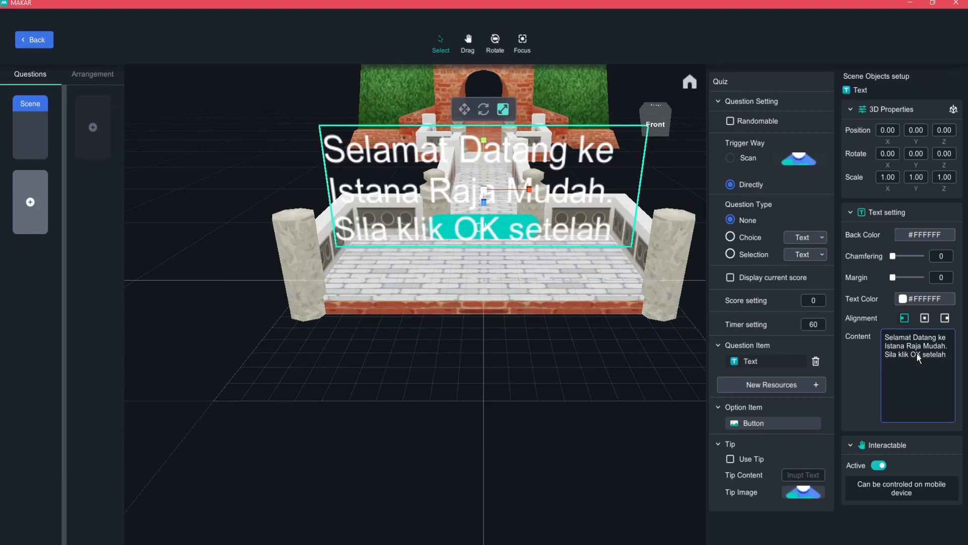
{"action": "type", "text": "bersedia"}
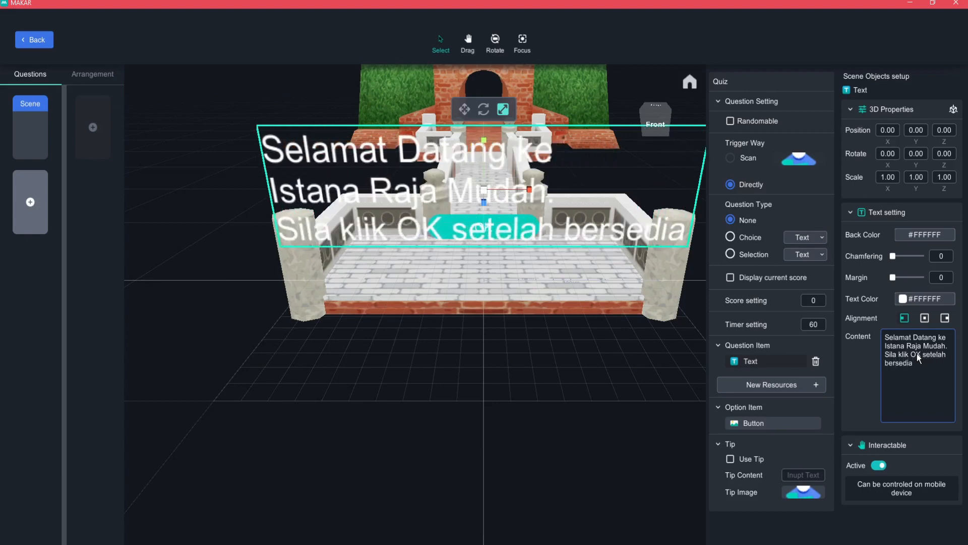
{"action": "type", "text": "."}
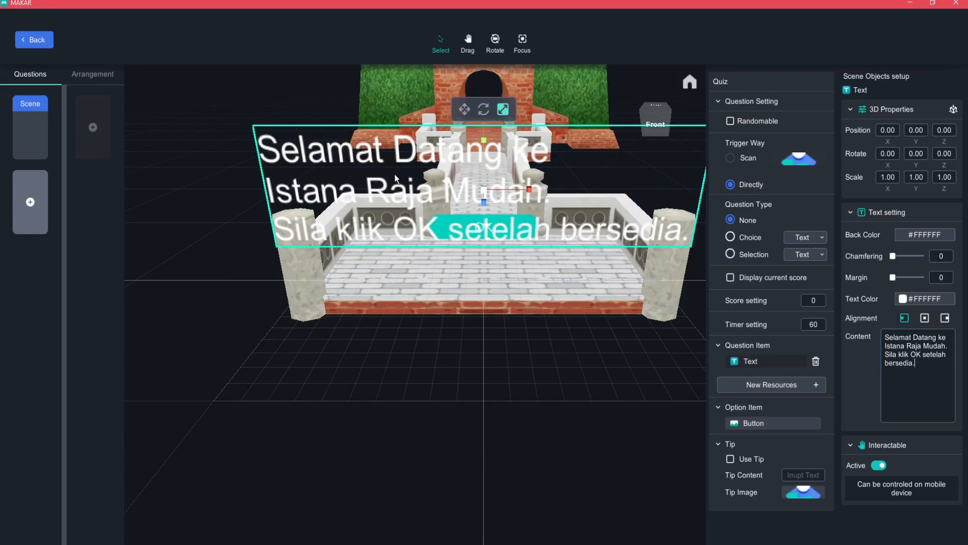
Center-align the welcome text.
{"action": "left_click_drag", "start_coordinate": [924, 364], "coordinate": [881, 335]}
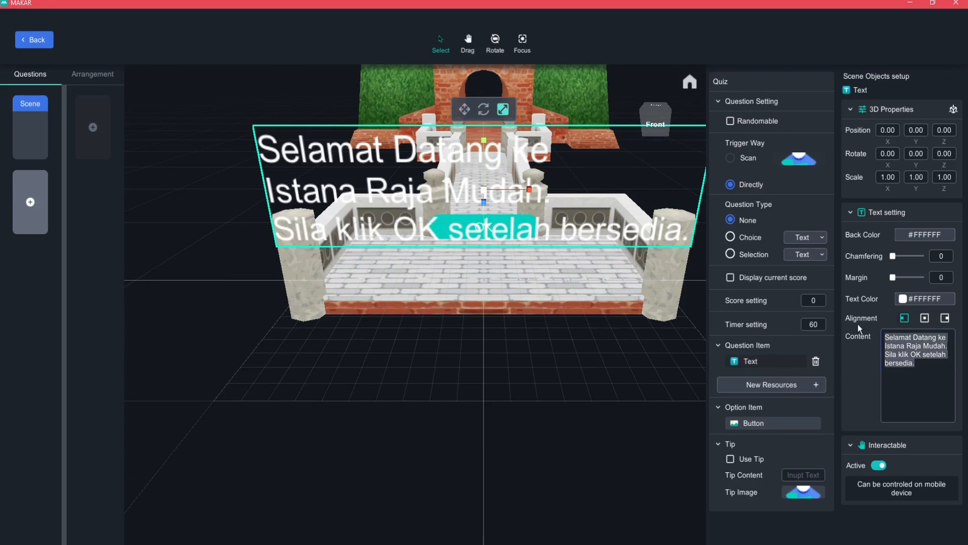
{"action": "left_click", "coordinate": [924, 319]}
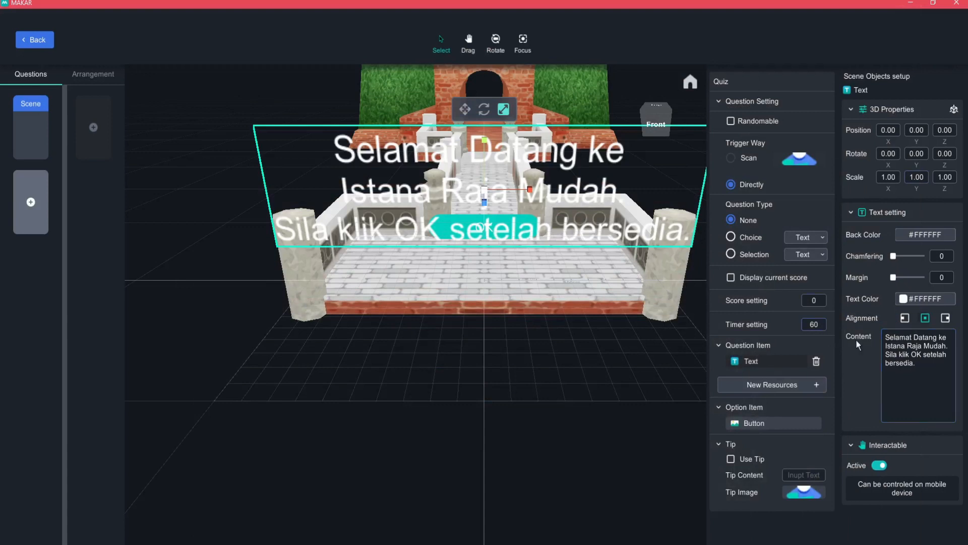
{"action": "left_click_drag", "start_coordinate": [921, 364], "coordinate": [885, 336]}
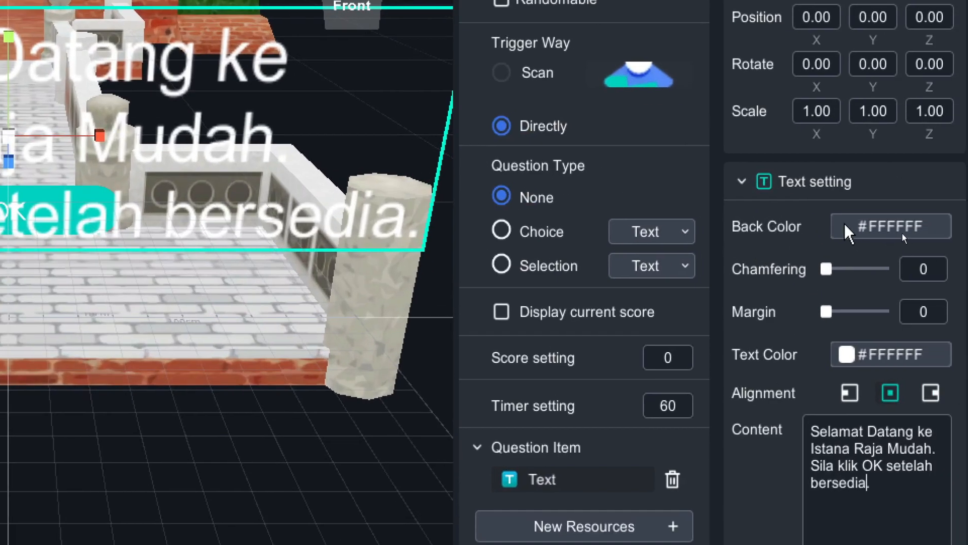
Give the welcome text back color #BD7908 with alpha 241, and set its chamfering to 0.31 and margin to 30.
{"action": "left_click", "coordinate": [848, 227]}
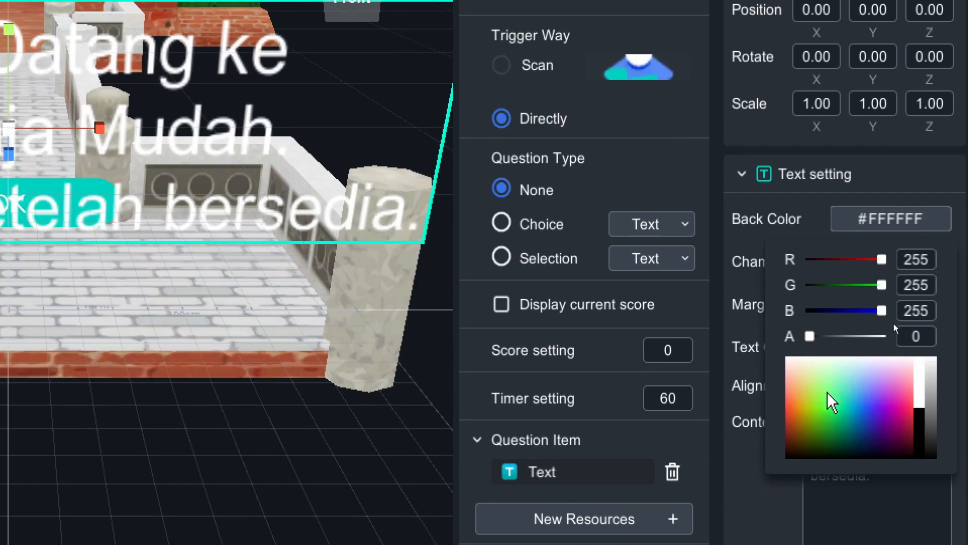
{"action": "left_click", "coordinate": [804, 397]}
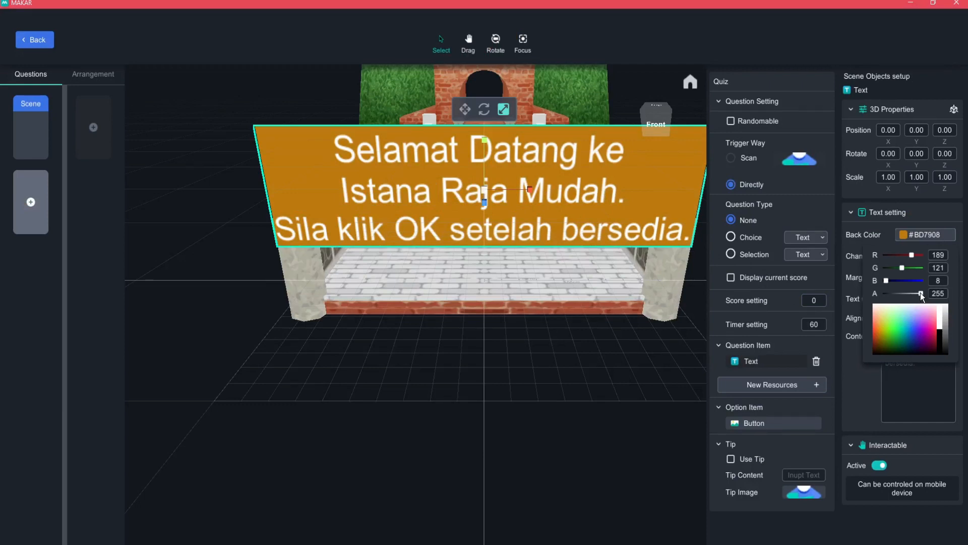
{"action": "mouse_move", "coordinate": [919, 292]}
{"action": "left_mouse_down"}
{"action": "mouse_move", "coordinate": [906, 293]}
{"action": "mouse_move", "coordinate": [918, 292]}
{"action": "left_mouse_up"}
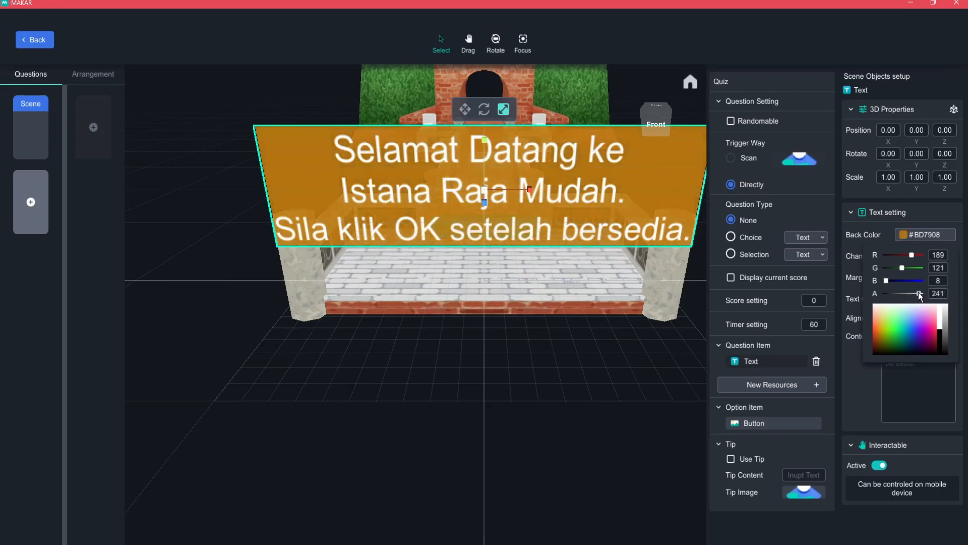
{"action": "left_click", "coordinate": [915, 359]}
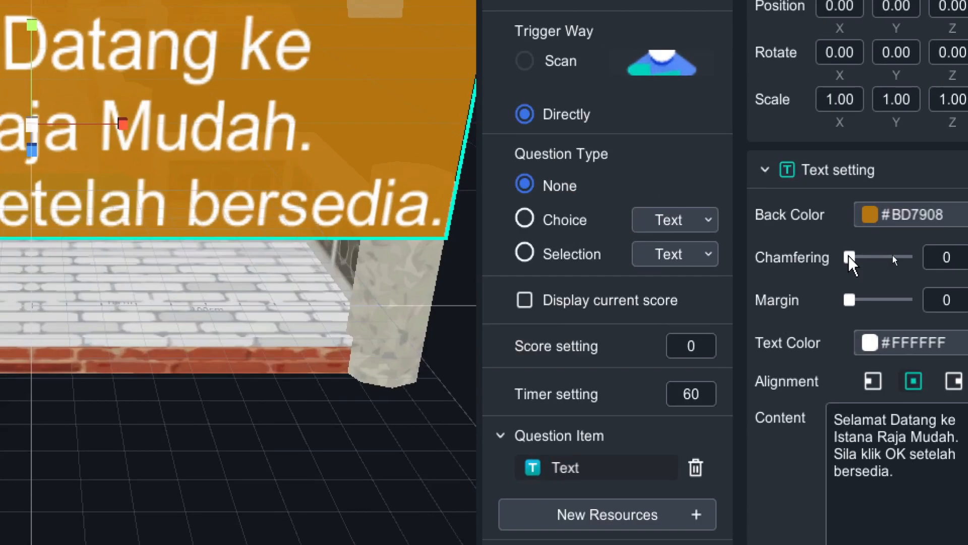
{"action": "left_click_drag", "start_coordinate": [892, 257], "coordinate": [896, 257]}
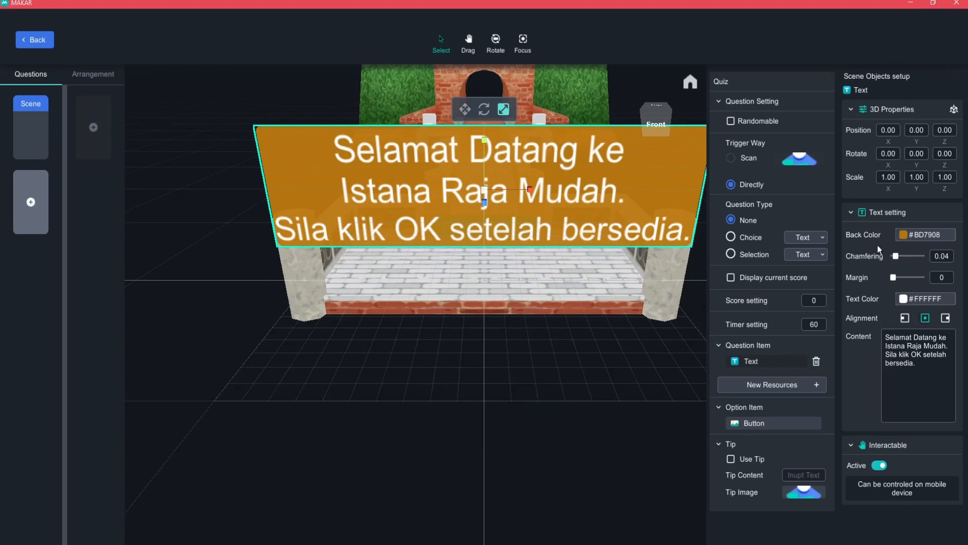
{"action": "left_click_drag", "start_coordinate": [896, 256], "coordinate": [910, 276]}
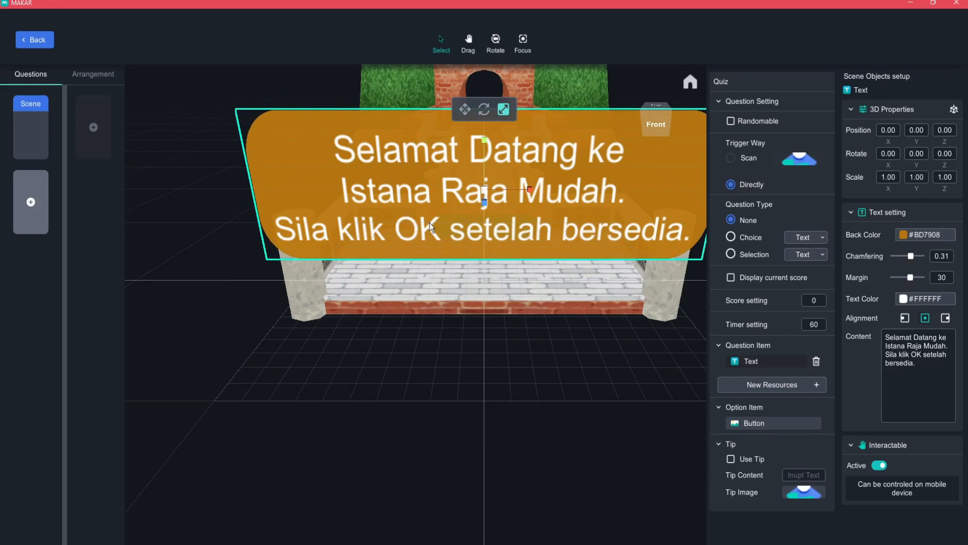
Scale the welcome text down uniformly to about 0.301 and move it back to about X 0.444, Y 0.009, Z 0.657.
{"action": "left_click", "coordinate": [504, 110]}
{"action": "left_click_drag", "start_coordinate": [485, 191], "coordinate": [476, 217]}
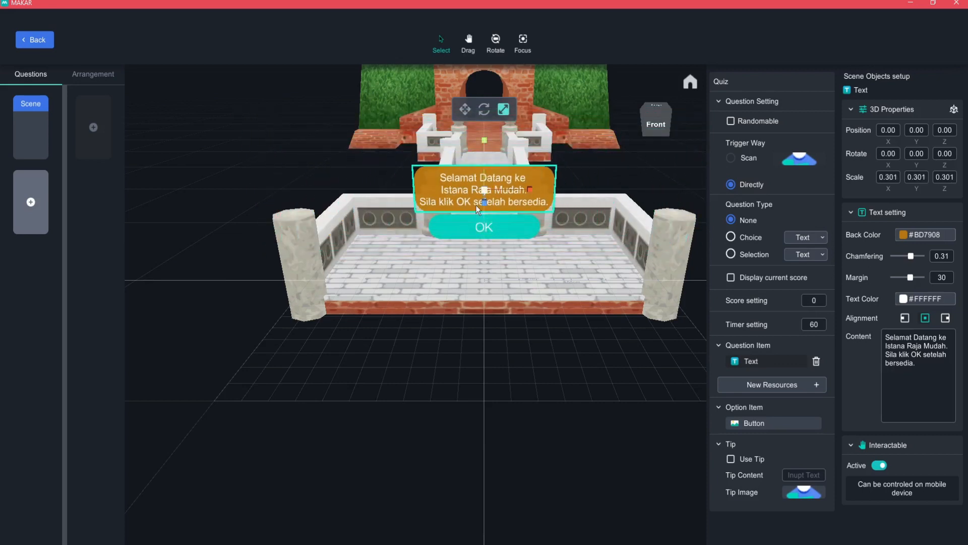
{"action": "left_click", "coordinate": [466, 111]}
{"action": "mouse_move", "coordinate": [486, 193]}
{"action": "left_mouse_down"}
{"action": "mouse_move", "coordinate": [480, 205]}
{"action": "mouse_move", "coordinate": [486, 190]}
{"action": "left_mouse_up"}
{"action": "right_click_drag", "start_coordinate": [555, 216], "coordinate": [515, 258]}
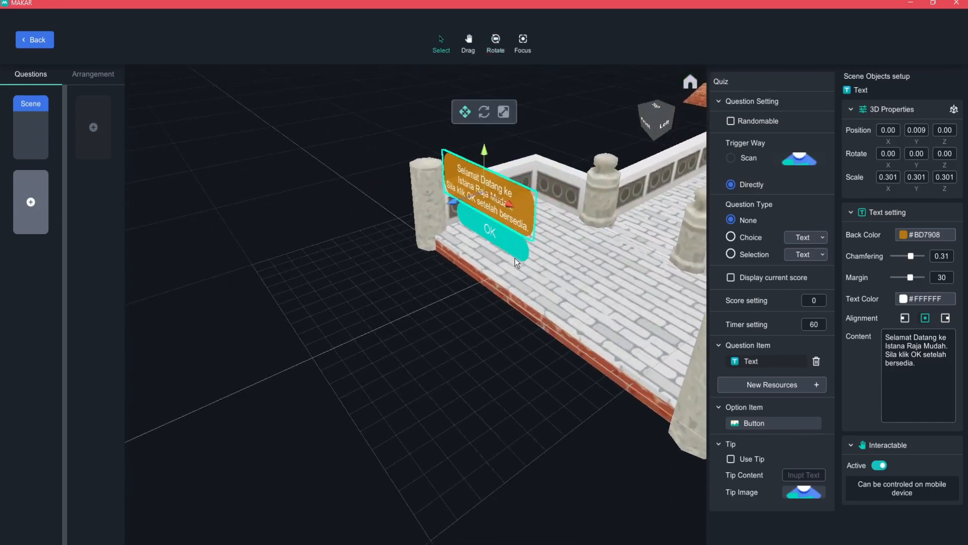
{"action": "left_click_drag", "start_coordinate": [456, 202], "coordinate": [643, 211]}
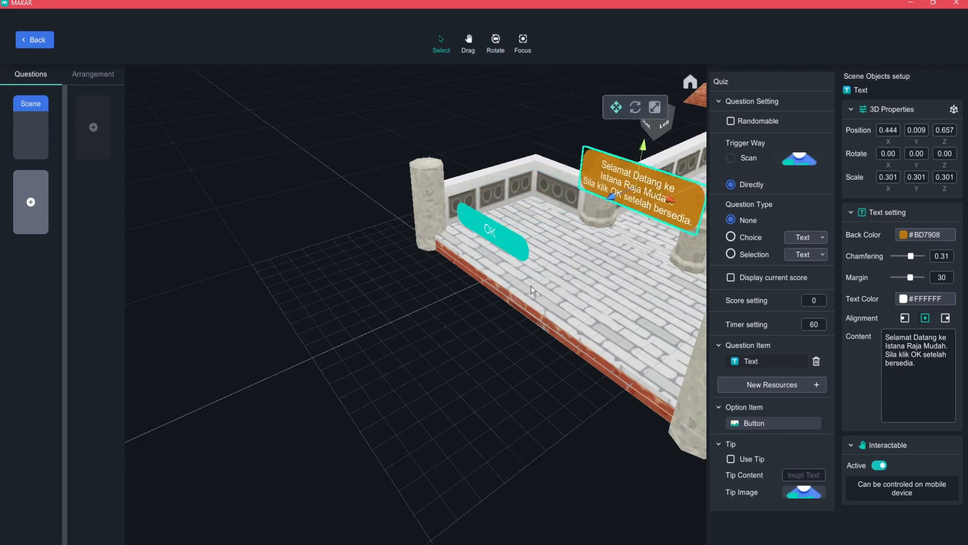
Move the OK button back beneath the welcome text, to about X 0.482, Y -0.24, Z 0.683.
{"action": "middle_click_drag", "start_coordinate": [599, 314], "coordinate": [456, 333]}
{"action": "left_click", "coordinate": [346, 252]}
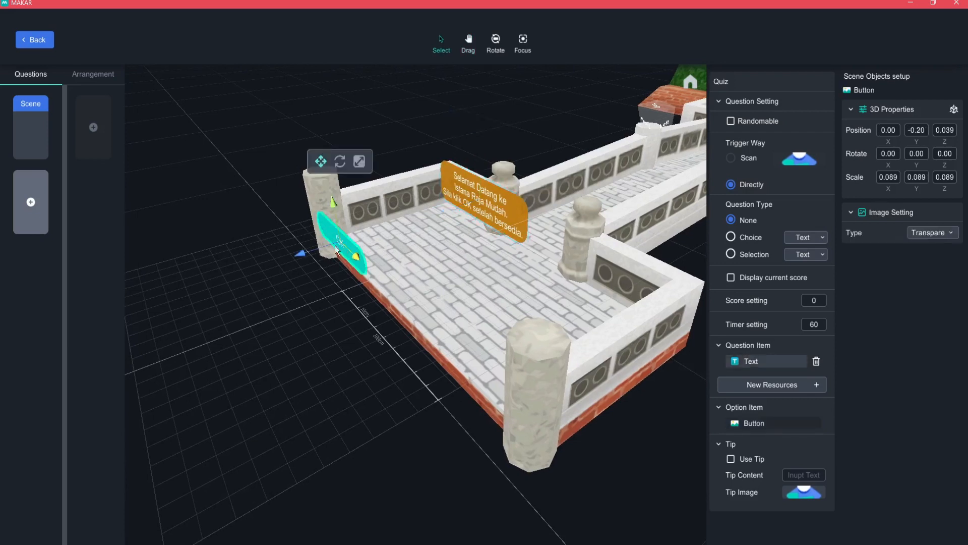
{"action": "left_click_drag", "start_coordinate": [346, 252], "coordinate": [496, 265]}
{"action": "left_click", "coordinate": [488, 207]}
{"action": "left_click_drag", "start_coordinate": [491, 209], "coordinate": [489, 232]}
{"action": "left_click", "coordinate": [490, 242]}
{"action": "right_click_drag", "start_coordinate": [468, 299], "coordinate": [699, 226]}
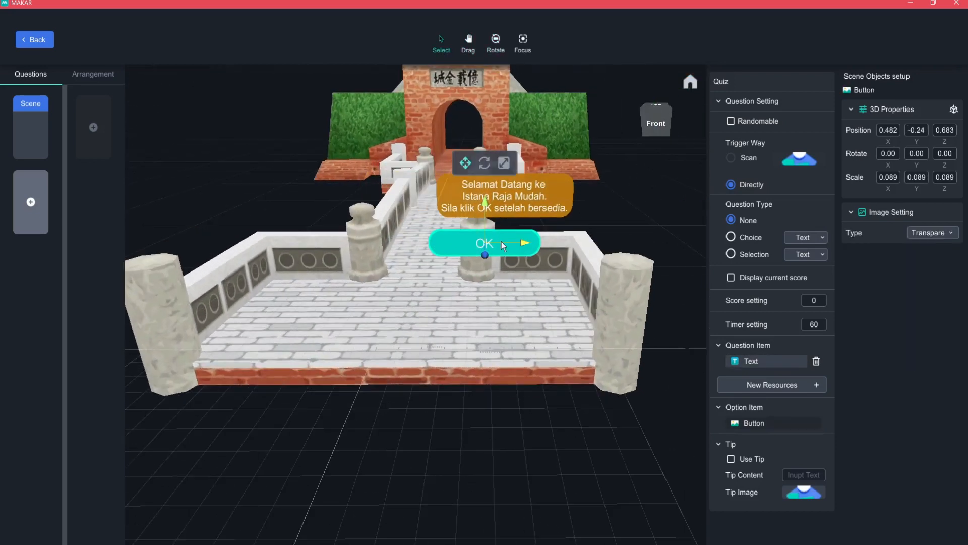
Shift the OK button and the welcome text sideways along X toward the middle of the castle walkway.
{"action": "left_click_drag", "start_coordinate": [501, 242], "coordinate": [460, 241]}
{"action": "left_click", "coordinate": [519, 202]}
{"action": "left_click_drag", "start_coordinate": [536, 201], "coordinate": [477, 201]}
Scale the OK button down slightly and lower the welcome text closer to it.
{"action": "left_click", "coordinate": [465, 116]}
{"action": "left_click", "coordinate": [441, 238]}
{"action": "left_click_drag", "start_coordinate": [442, 241], "coordinate": [441, 227]}
{"action": "left_click", "coordinate": [424, 163]}
{"action": "left_click", "coordinate": [443, 201]}
{"action": "left_click_drag", "start_coordinate": [443, 188], "coordinate": [444, 212]}
{"action": "left_click_drag", "start_coordinate": [393, 181], "coordinate": [464, 273]}
{"action": "right_click_drag", "start_coordinate": [509, 273], "coordinate": [320, 276]}
{"action": "mouse_move", "coordinate": [496, 271]}
{"action": "right_mouse_down"}
{"action": "mouse_move", "coordinate": [398, 294]}
{"action": "mouse_move", "coordinate": [461, 310]}
{"action": "mouse_move", "coordinate": [579, 294]}
{"action": "mouse_move", "coordinate": [404, 305]}
{"action": "mouse_move", "coordinate": [499, 286]}
{"action": "right_mouse_up"}
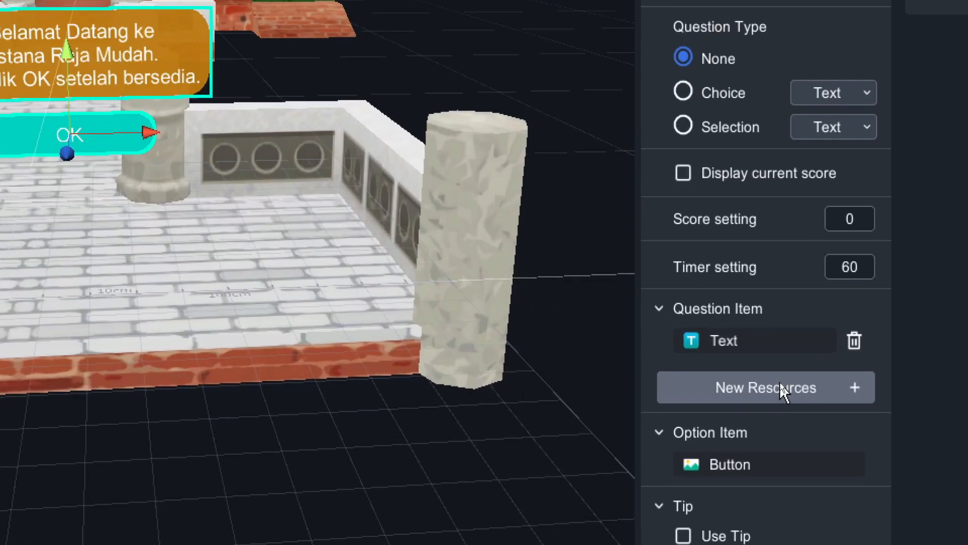
Add the Male1 3D model to the question items and lower it to Y about -0.70.
{"action": "left_click", "coordinate": [776, 384]}
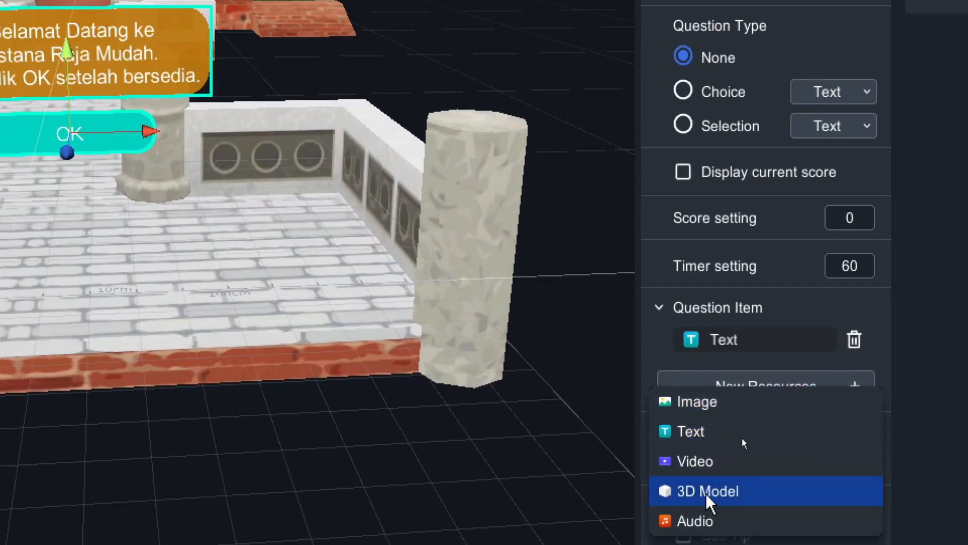
{"action": "left_click", "coordinate": [674, 495]}
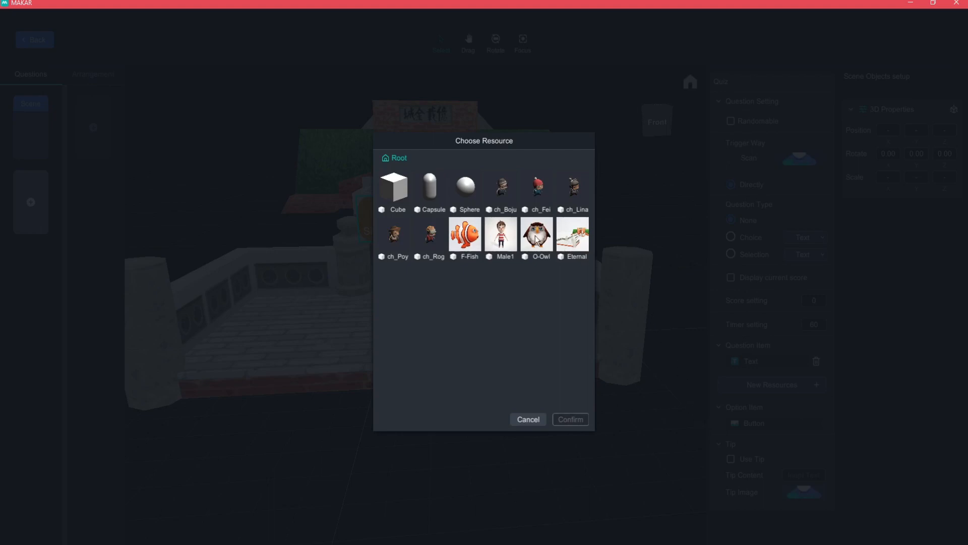
{"action": "left_click", "coordinate": [499, 242]}
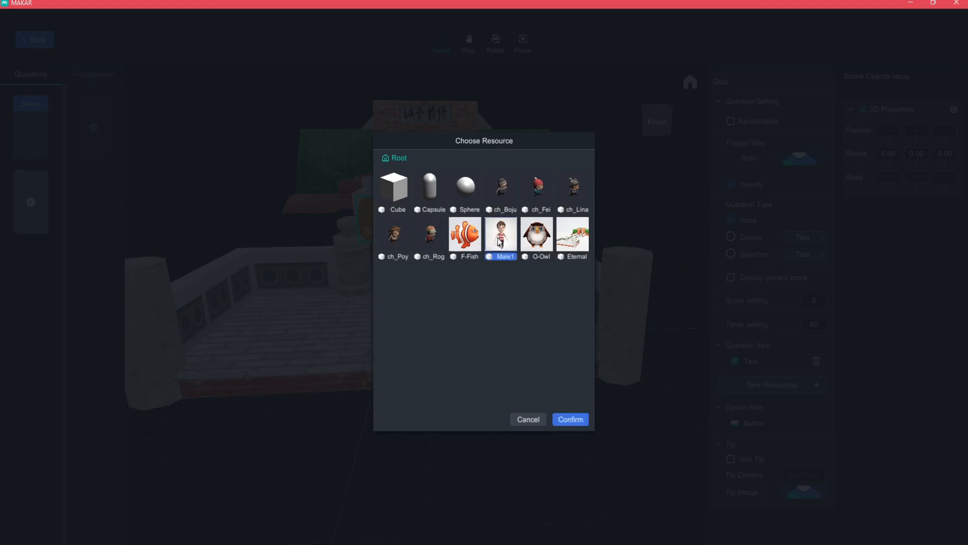
{"action": "left_click", "coordinate": [570, 419]}
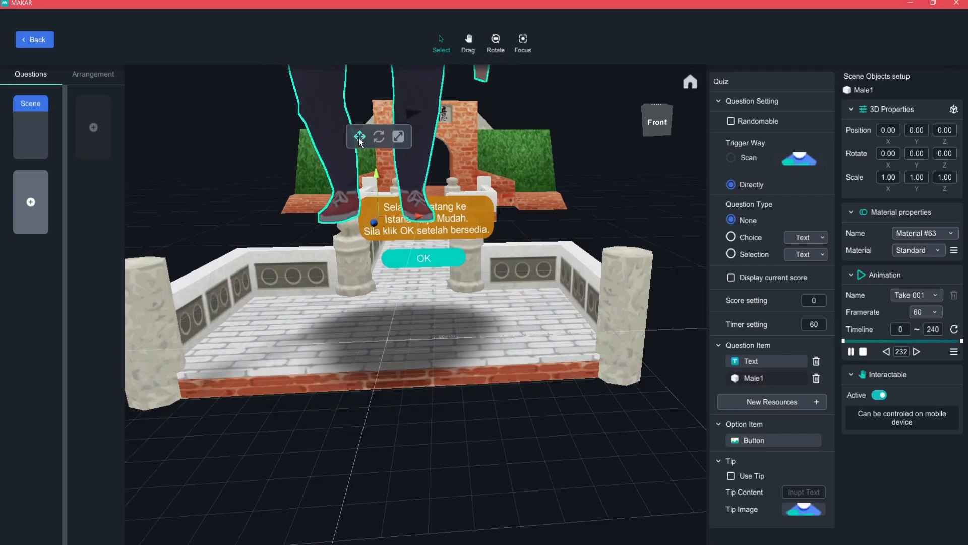
{"action": "left_click_drag", "start_coordinate": [376, 184], "coordinate": [359, 358]}
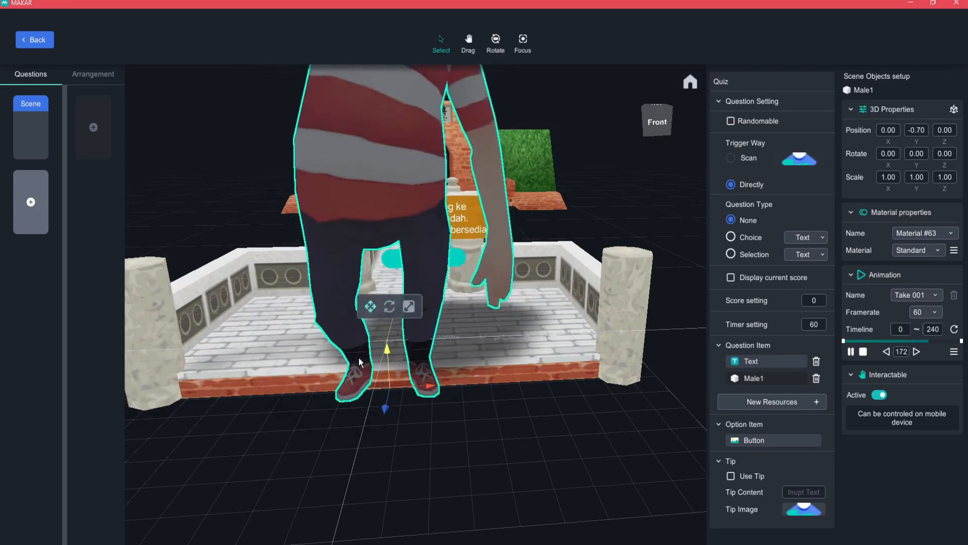
Scale the Male1 model uniformly to about 0.166 and place it on the castle walkway at about X -0.32, Y -0.76, Z 0.558.
{"action": "left_click", "coordinate": [409, 307]}
{"action": "left_click_drag", "start_coordinate": [388, 388], "coordinate": [328, 330]}
{"action": "left_click", "coordinate": [370, 307]}
{"action": "right_click_drag", "start_coordinate": [390, 333], "coordinate": [269, 325]}
{"action": "left_click_drag", "start_coordinate": [265, 313], "coordinate": [344, 302]}
{"action": "right_click_drag", "start_coordinate": [444, 310], "coordinate": [336, 322]}
{"action": "left_click_drag", "start_coordinate": [367, 252], "coordinate": [368, 300]}
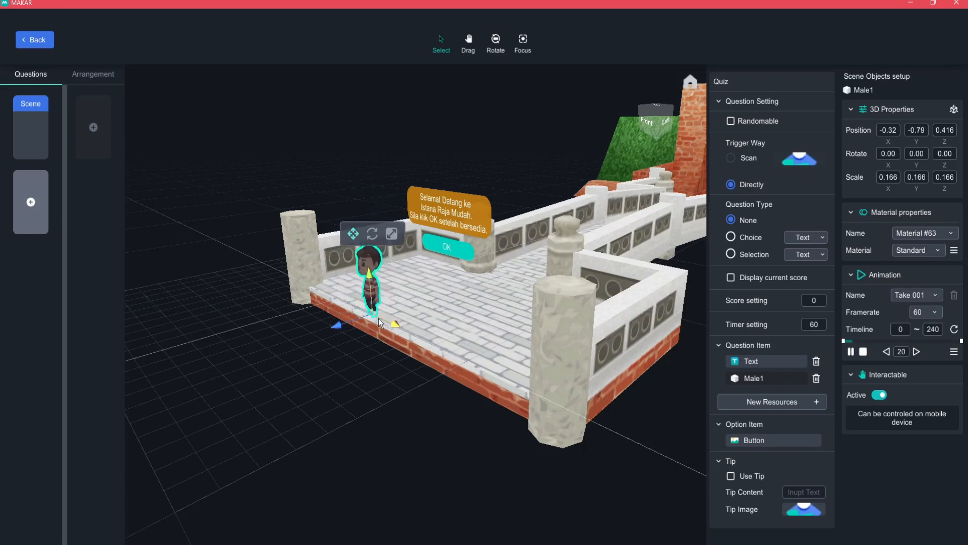
{"action": "left_click_drag", "start_coordinate": [371, 306], "coordinate": [377, 305]}
{"action": "right_click_drag", "start_coordinate": [377, 305], "coordinate": [477, 319]}
{"action": "right_click_drag", "start_coordinate": [348, 329], "coordinate": [351, 317]}
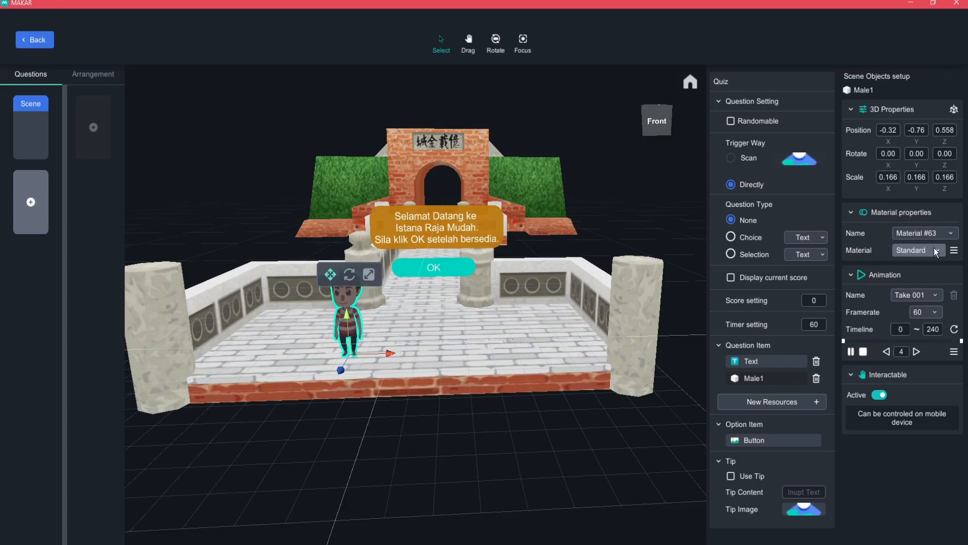
Change the material type of both Material #63 and Material #38 on Male1 to Matte.
{"action": "left_click", "coordinate": [932, 250]}
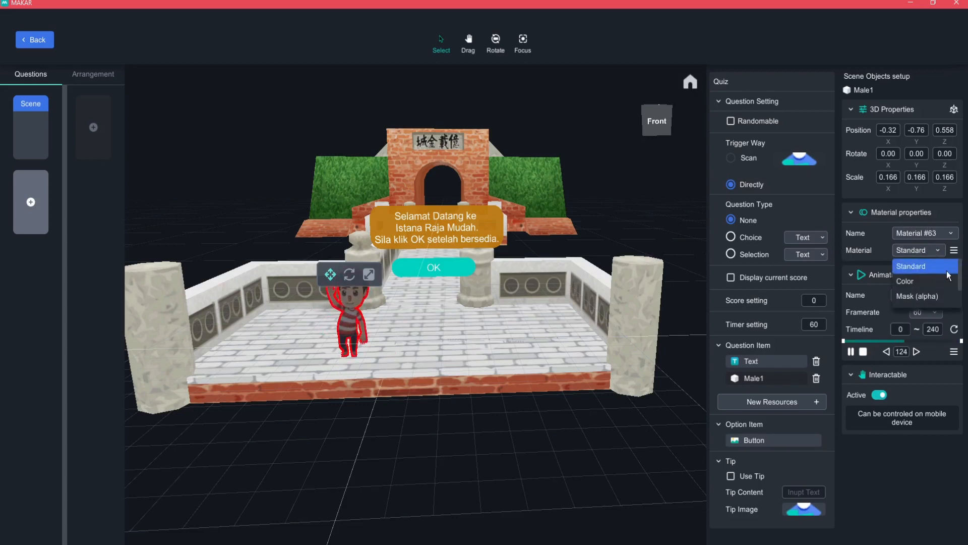
{"action": "scroll", "coordinate": [961, 298], "scroll_direction": "down", "scroll_amount": 3}
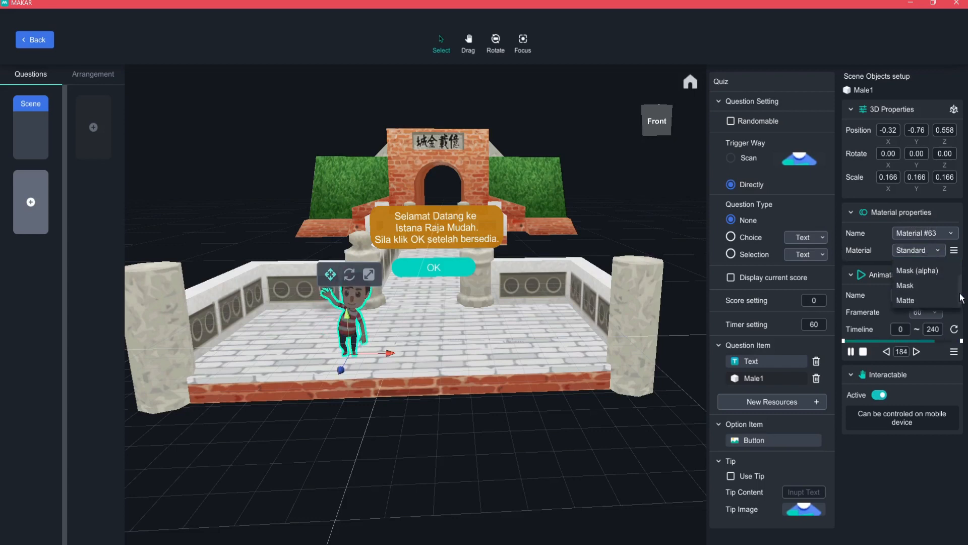
{"action": "left_click", "coordinate": [922, 300]}
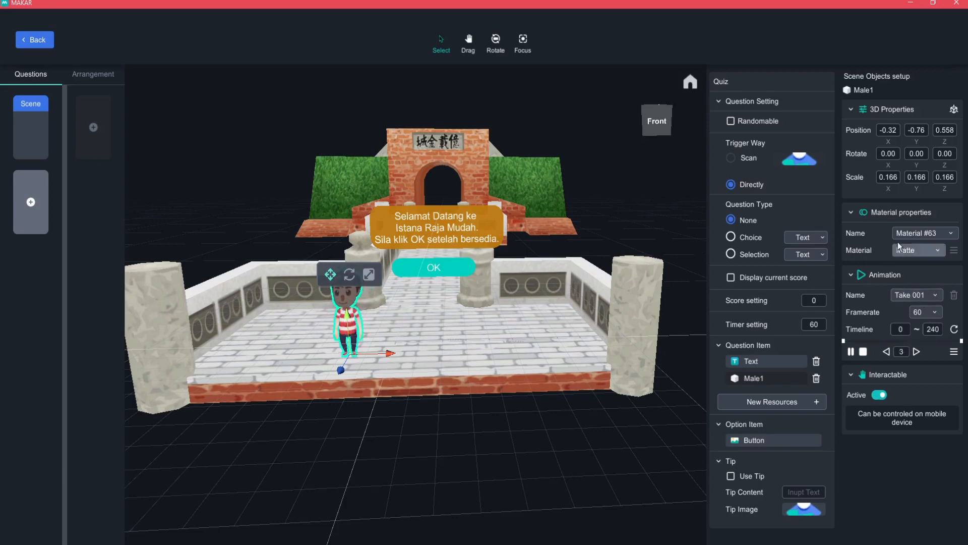
{"action": "left_click", "coordinate": [934, 231]}
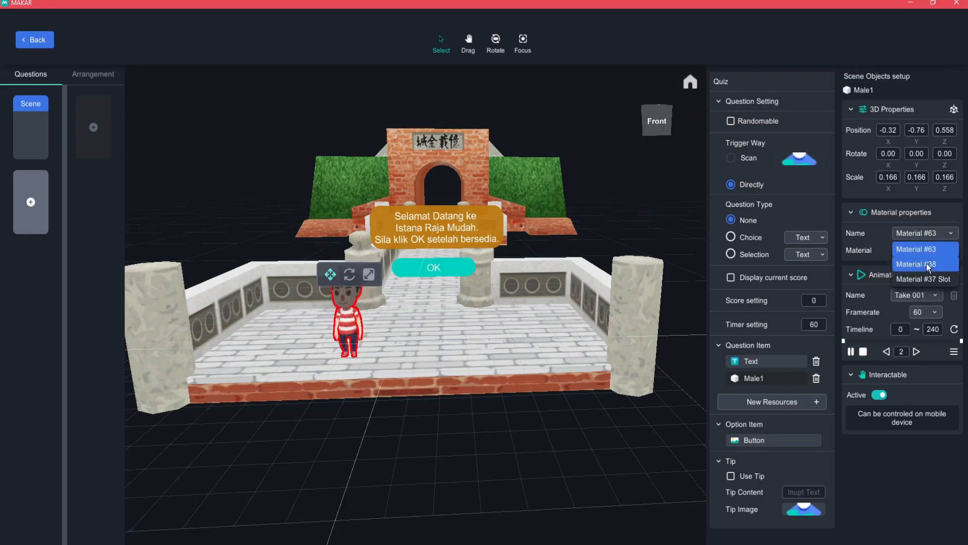
{"action": "left_click", "coordinate": [927, 263]}
{"action": "left_click", "coordinate": [938, 252]}
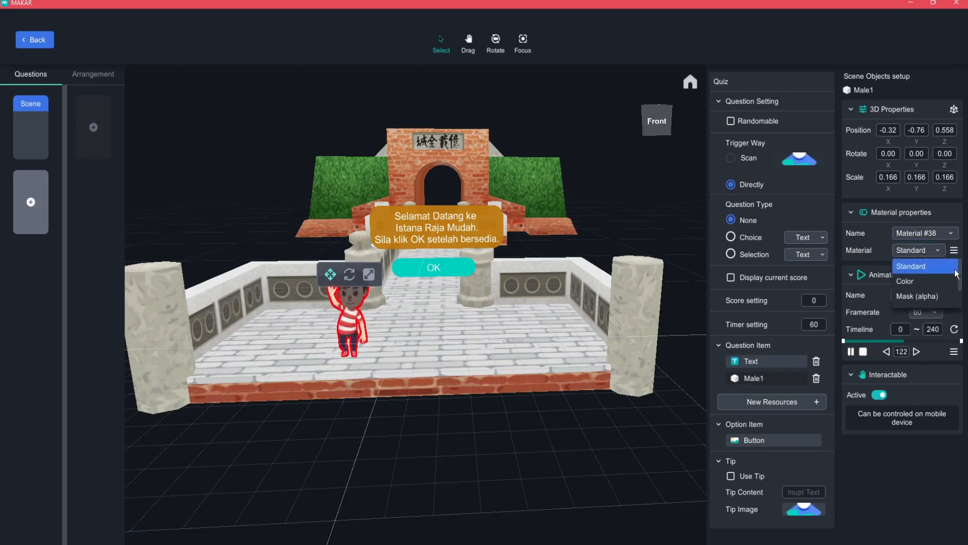
{"action": "scroll", "coordinate": [942, 302], "scroll_direction": "down", "scroll_amount": 3}
{"action": "left_click", "coordinate": [922, 301]}
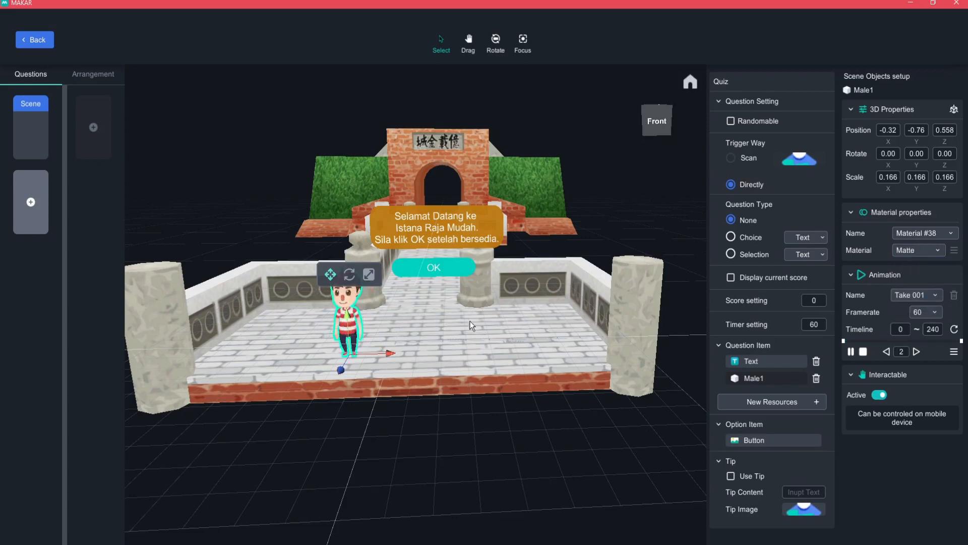
Rotate Male1 about its vertical axis to face toward the welcome text and shift it slightly farther back on the walkway.
{"action": "left_click", "coordinate": [386, 316]}
{"action": "left_click", "coordinate": [346, 313]}
{"action": "left_click", "coordinate": [349, 275]}
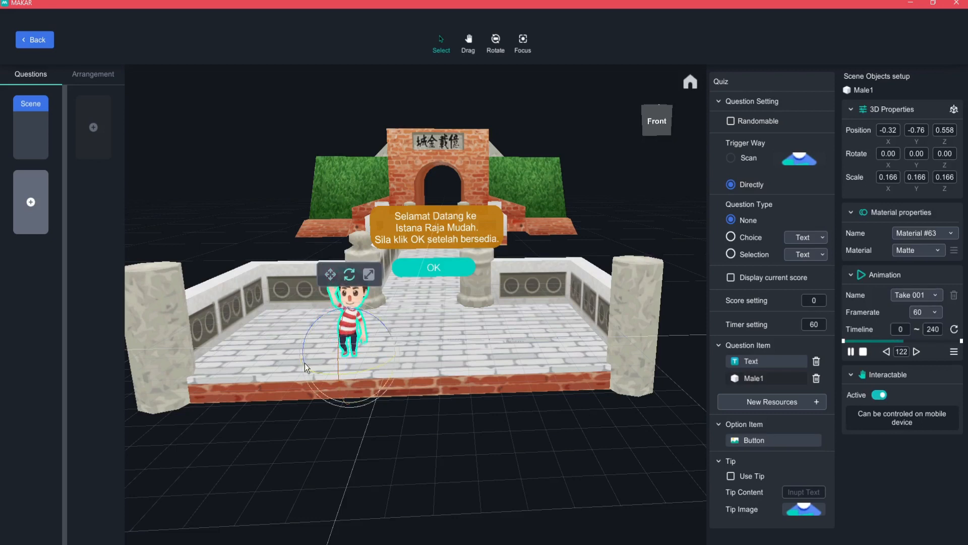
{"action": "left_click_drag", "start_coordinate": [320, 372], "coordinate": [350, 343]}
{"action": "left_click", "coordinate": [331, 274]}
{"action": "left_click", "coordinate": [373, 335]}
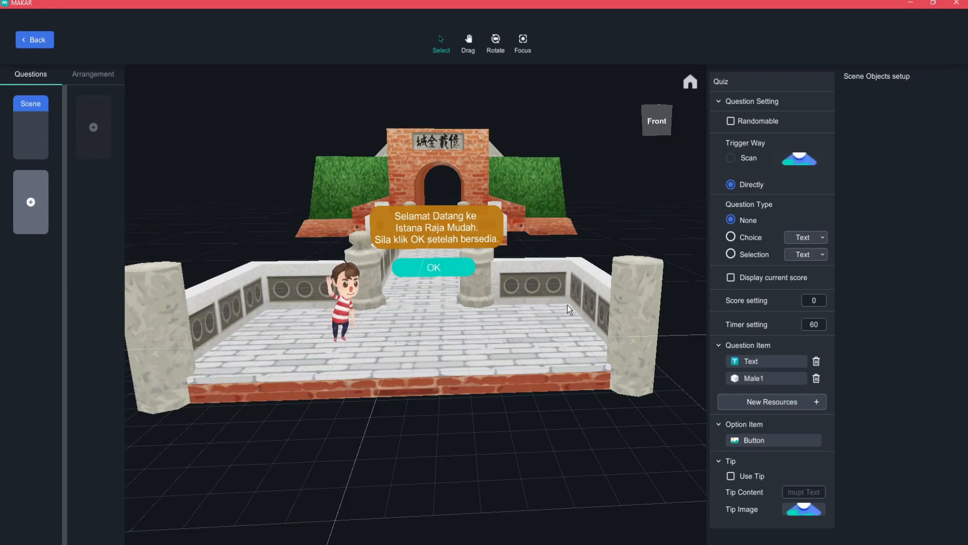
{"action": "right_click_drag", "start_coordinate": [567, 305], "coordinate": [471, 307]}
{"action": "right_click_drag", "start_coordinate": [436, 268], "coordinate": [542, 313]}
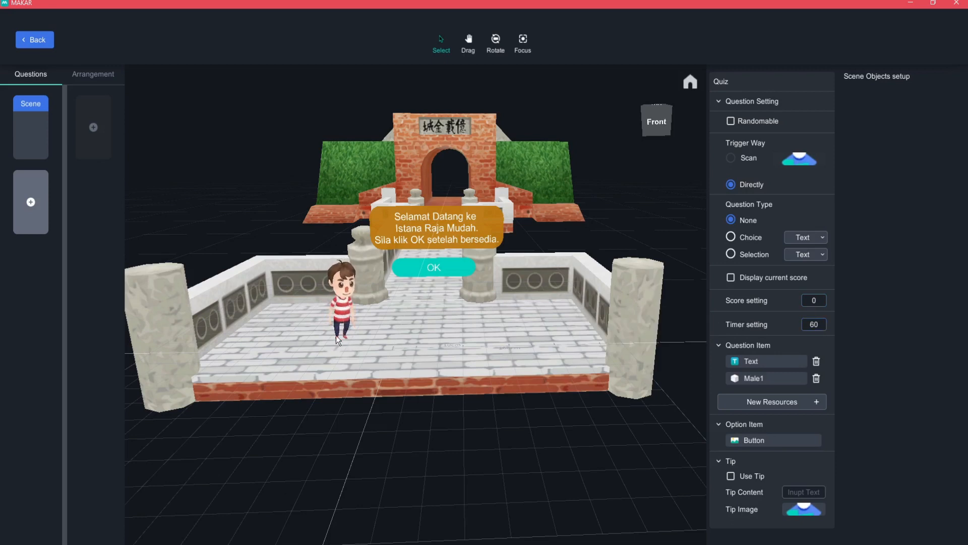
Add a second question scene using the text Choice question type and set its score to 10.
{"action": "left_click", "coordinate": [32, 204]}
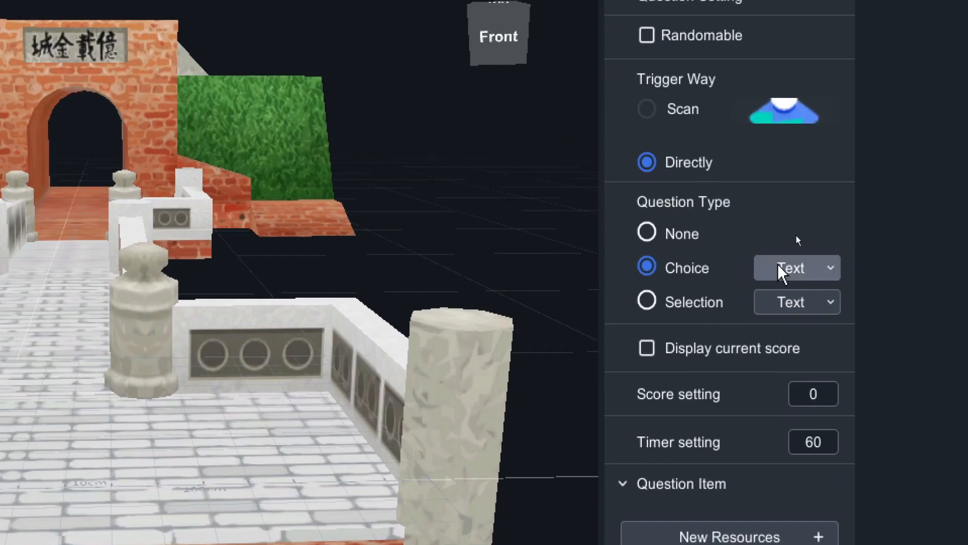
{"action": "left_click", "coordinate": [816, 394]}
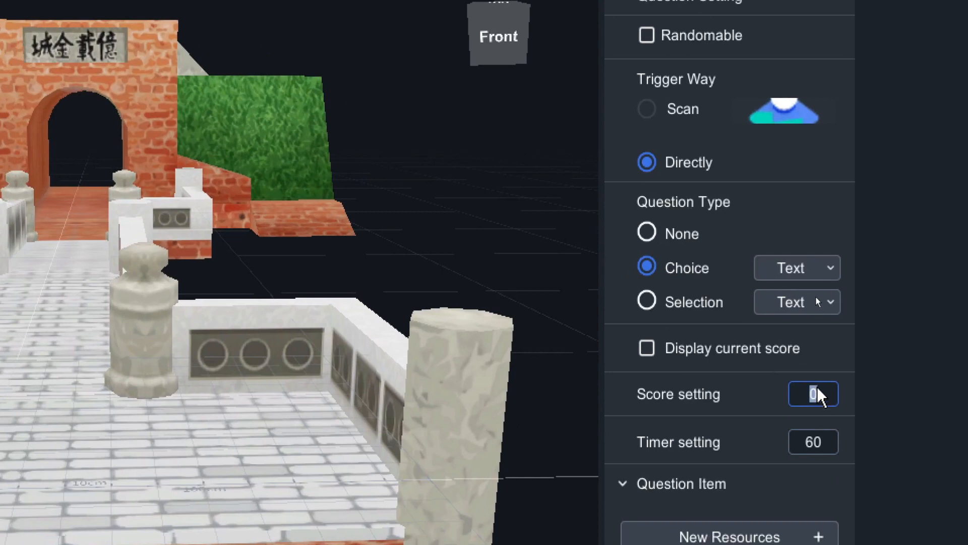
{"action": "type", "text": "19"}
{"action": "key", "text": "BackSpace"}
{"action": "type", "text": "0"}
{"action": "left_click", "coordinate": [811, 382]}
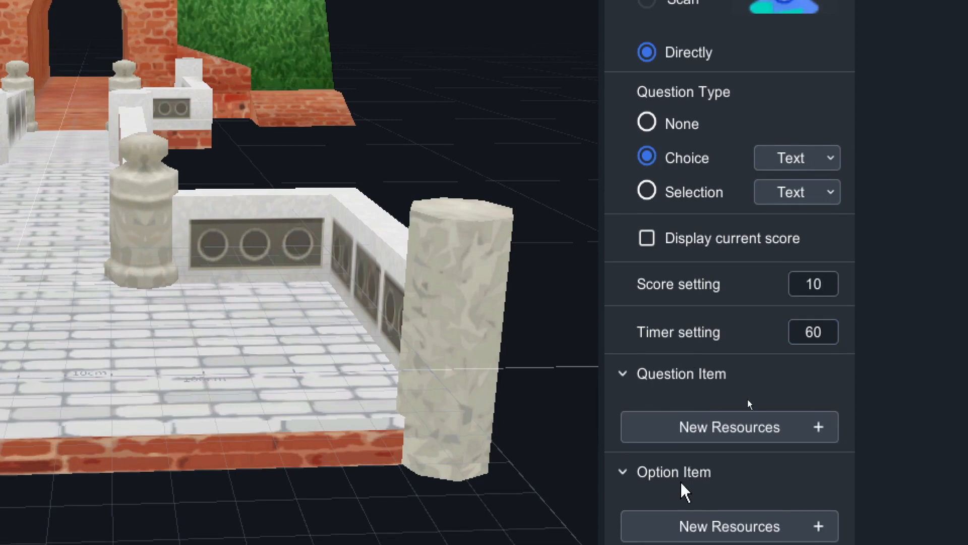
Add a text question item to the new scene with the content "5 x 5 =".
{"action": "left_click", "coordinate": [710, 427]}
{"action": "left_click", "coordinate": [667, 479]}
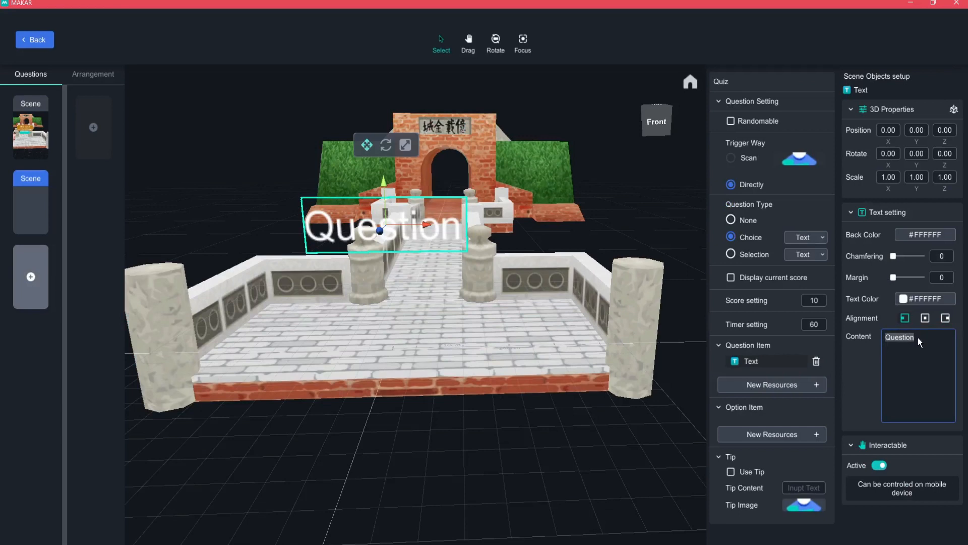
{"action": "key", "text": "BackSpace"}
{"action": "type", "text": "5 x 5 ="}
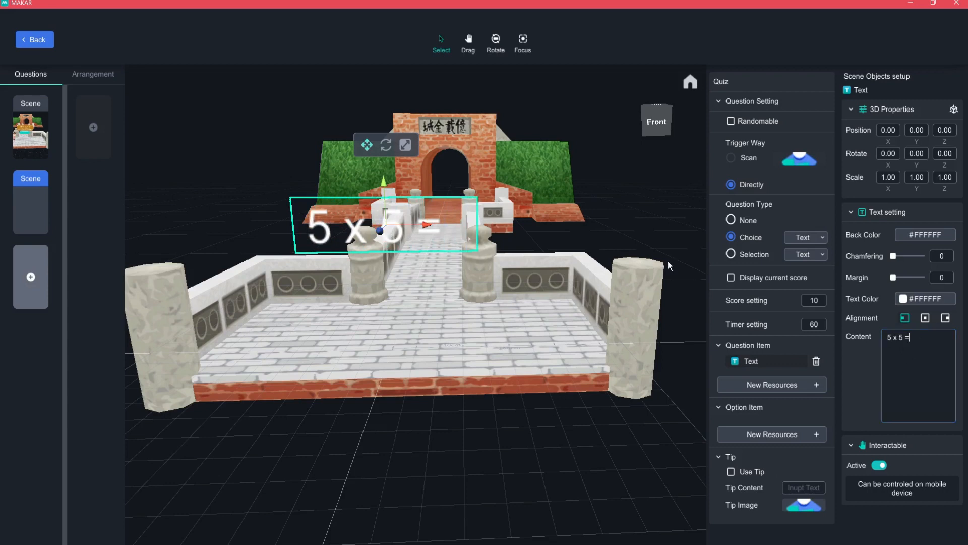
Give the "5 x 5 =" question text a slightly transparent pink back color, #D81170.
{"action": "left_click", "coordinate": [900, 235]}
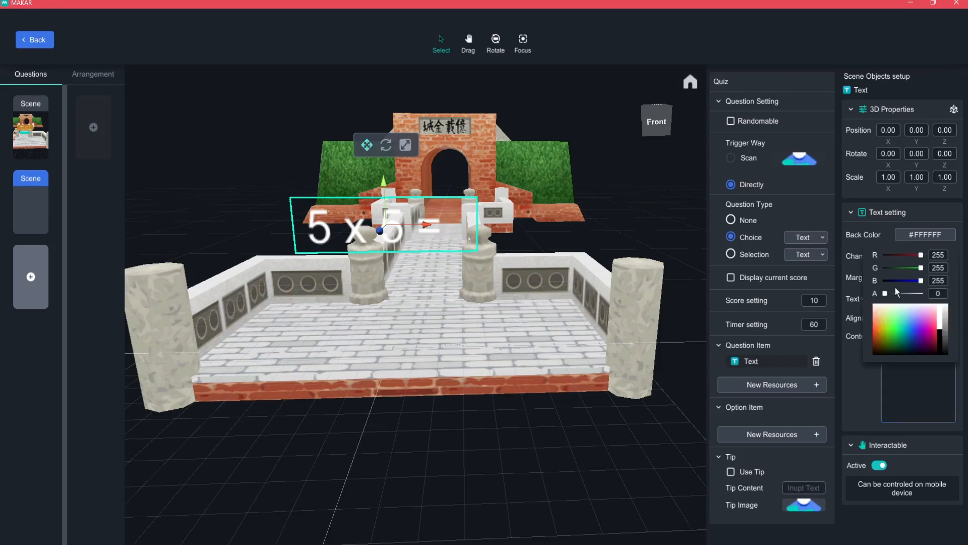
{"action": "left_click", "coordinate": [932, 331]}
{"action": "left_click_drag", "start_coordinate": [917, 297], "coordinate": [911, 298]}
{"action": "left_click", "coordinate": [916, 386]}
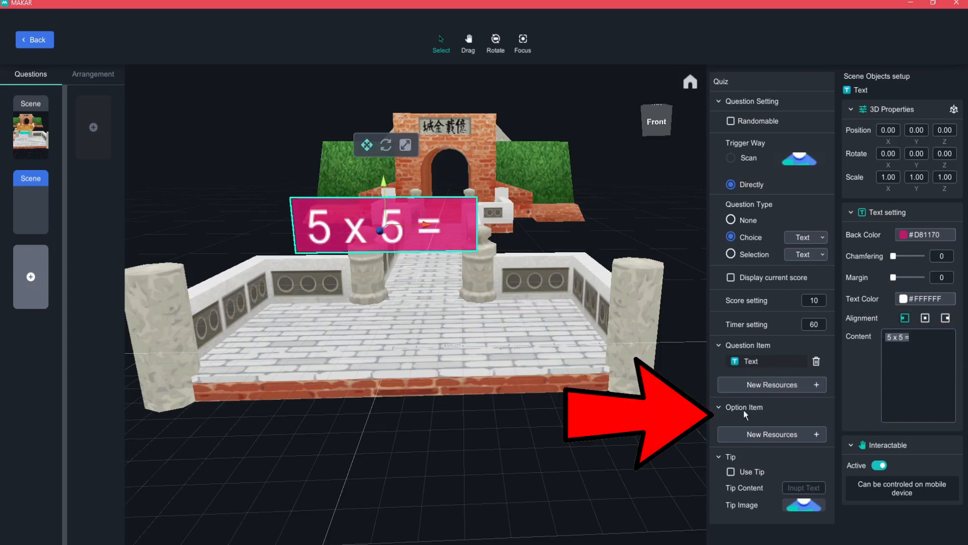
Add a text option item, name it 1, and set its content to "(A) 10".
{"action": "left_click", "coordinate": [758, 434]}
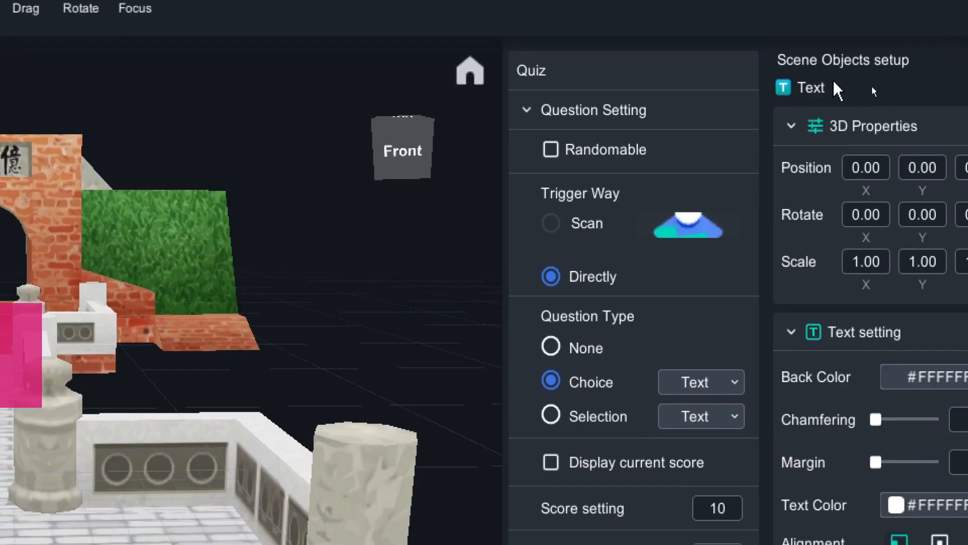
{"action": "double_click", "coordinate": [870, 87]}
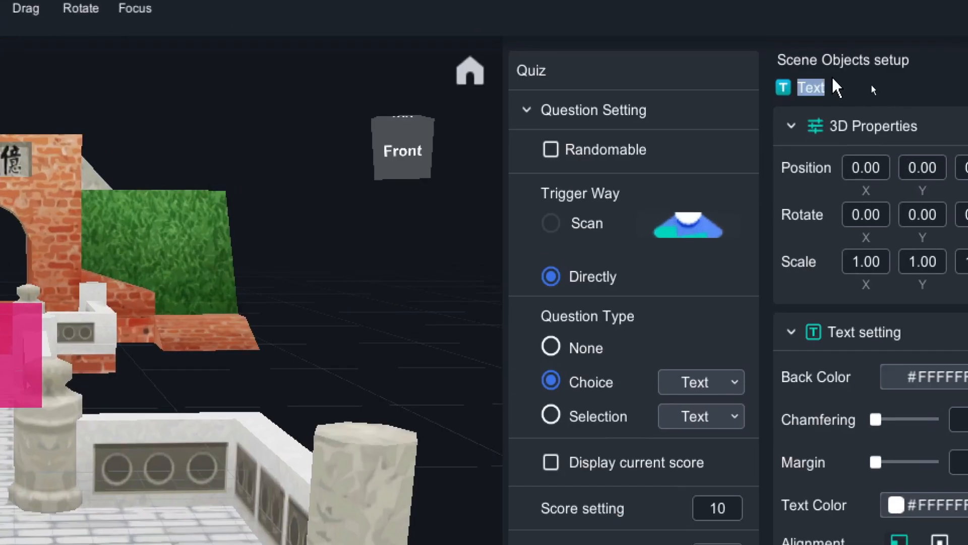
{"action": "type", "text": "1"}
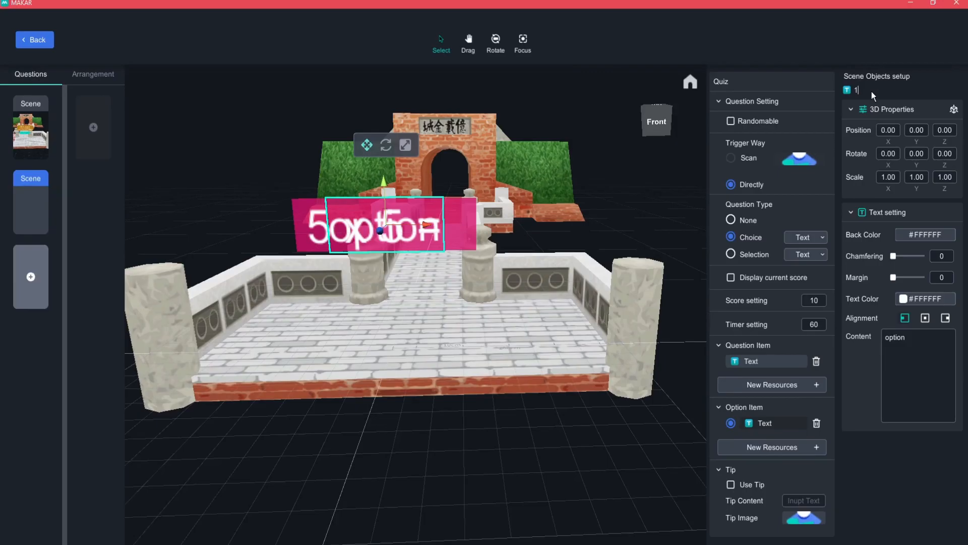
{"action": "double_click", "coordinate": [909, 339]}
{"action": "type", "text": "(A) "}
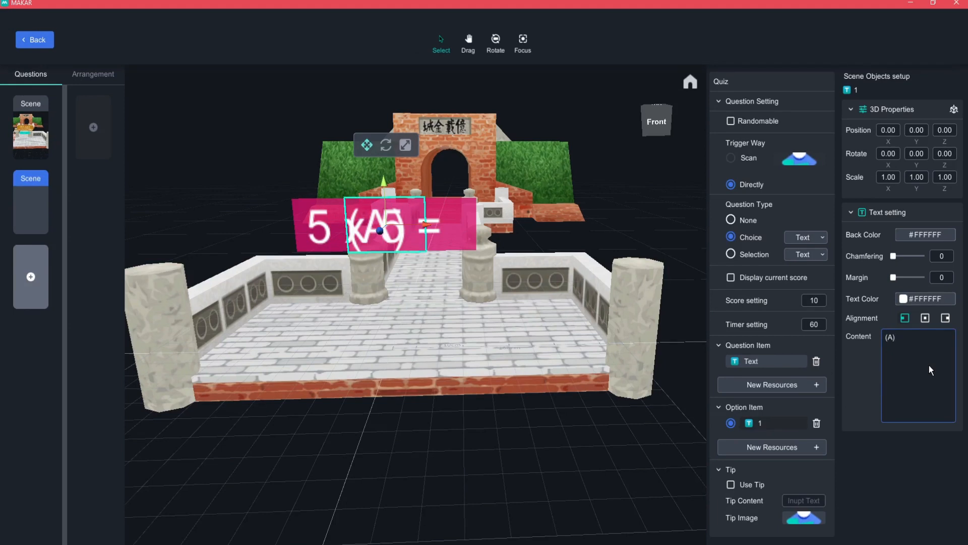
{"action": "type", "text": "10"}
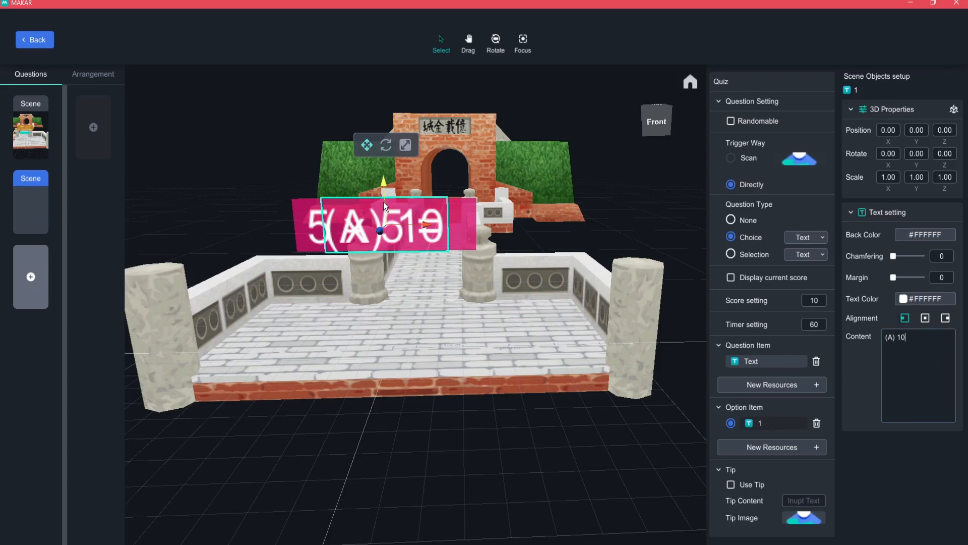
Lower the "(A) 10" option beneath the question to about Y -0.22 and give it the opaque green back color #397A08.
{"action": "left_click_drag", "start_coordinate": [384, 198], "coordinate": [383, 258]}
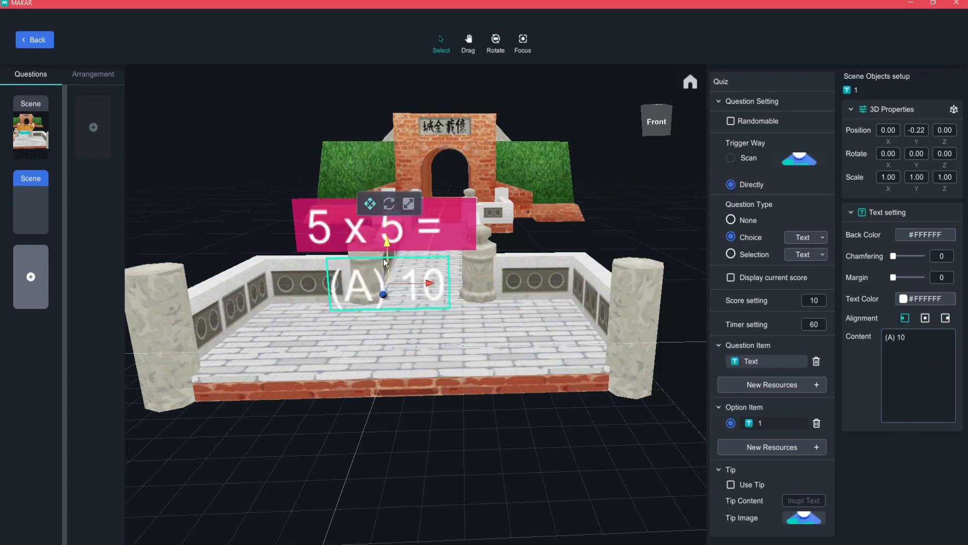
{"action": "left_click", "coordinate": [900, 234]}
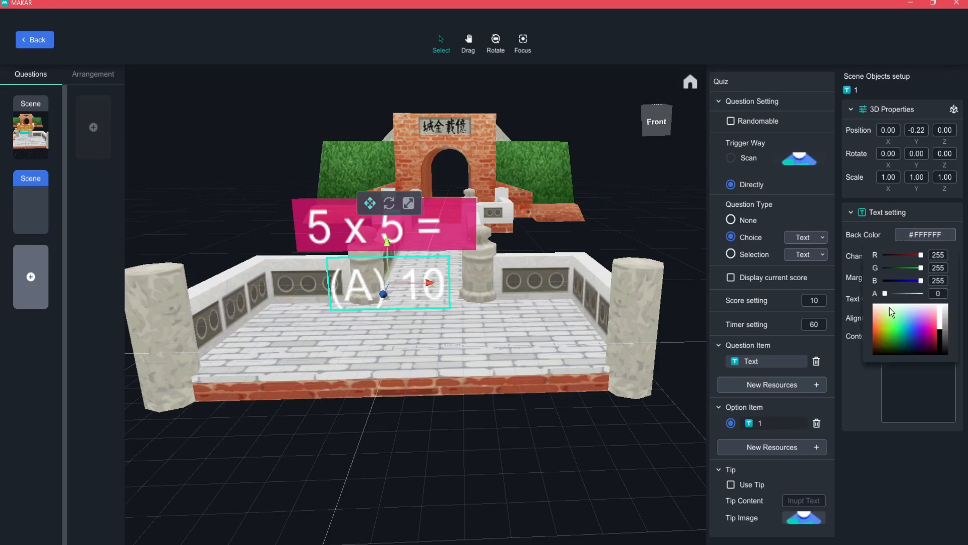
{"action": "left_click_drag", "start_coordinate": [881, 344], "coordinate": [898, 341]}
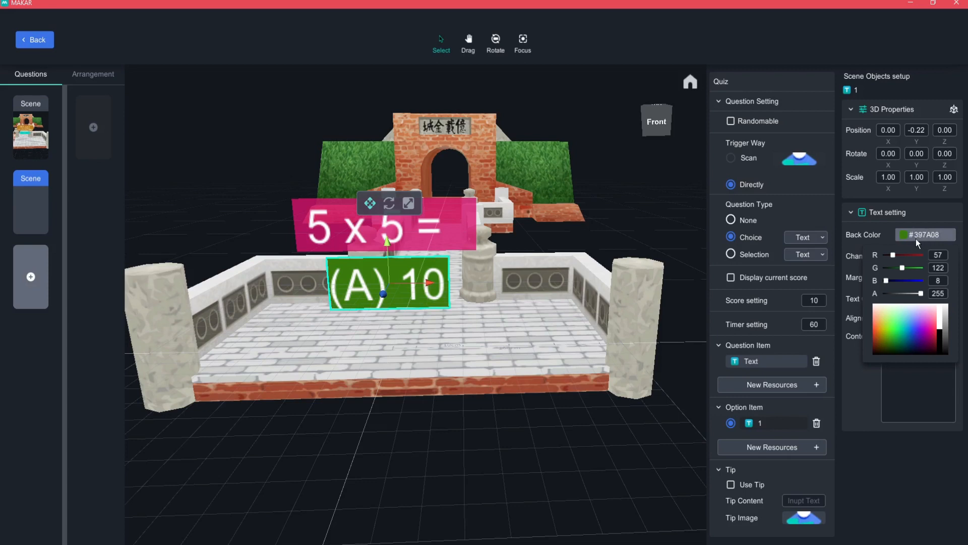
{"action": "left_click", "coordinate": [940, 235]}
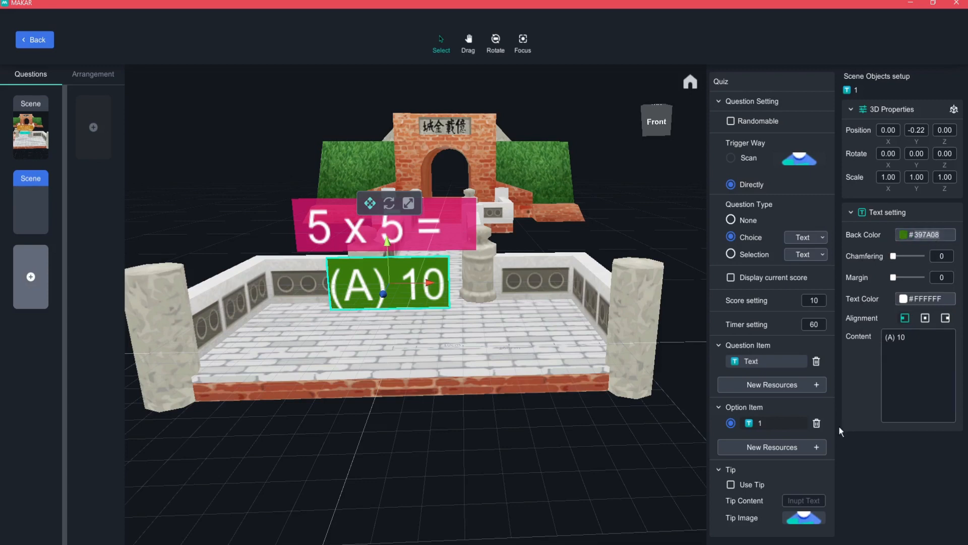
Add a second text option item, name it 2, and set its content to "(B) 25".
{"action": "left_click", "coordinate": [772, 446]}
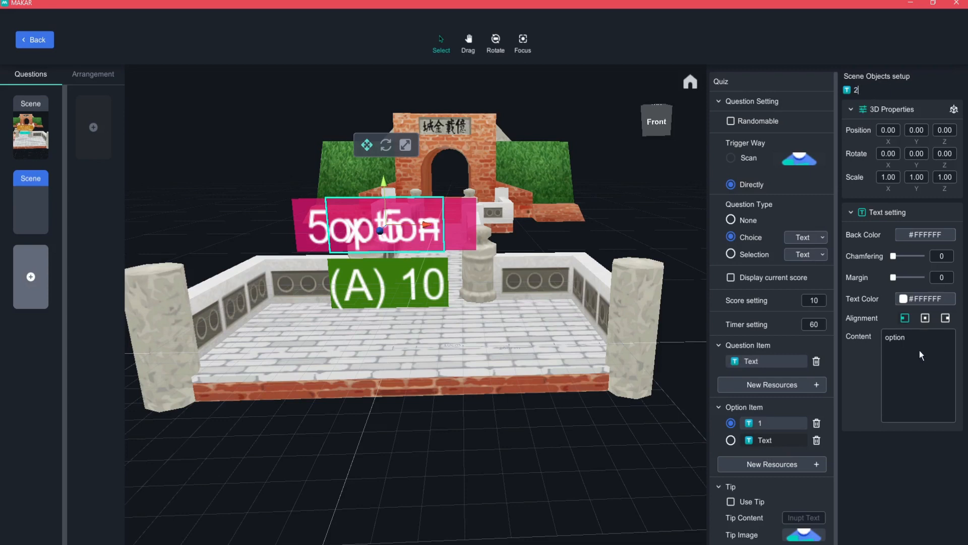
{"action": "double_click", "coordinate": [908, 335]}
{"action": "type", "text": "(B"}
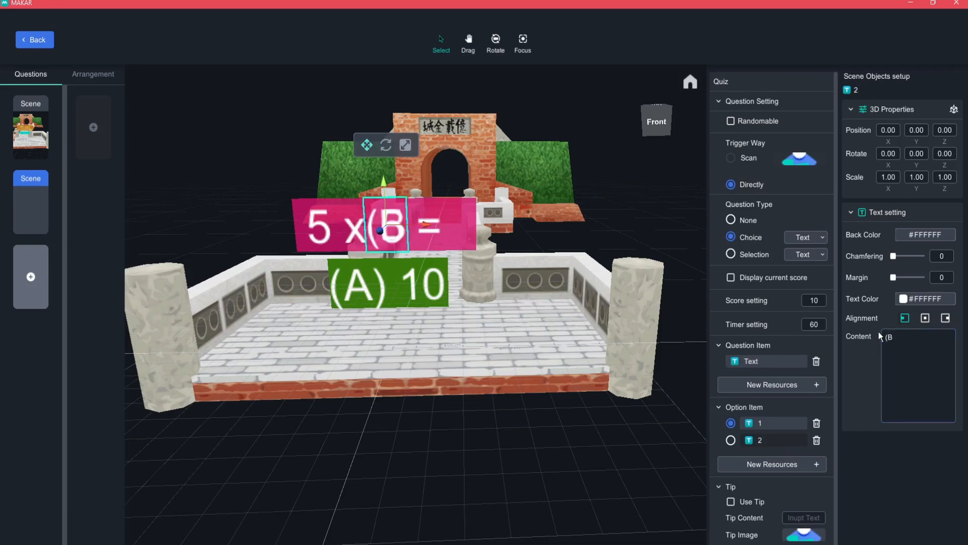
{"action": "type", "text": ") 25"}
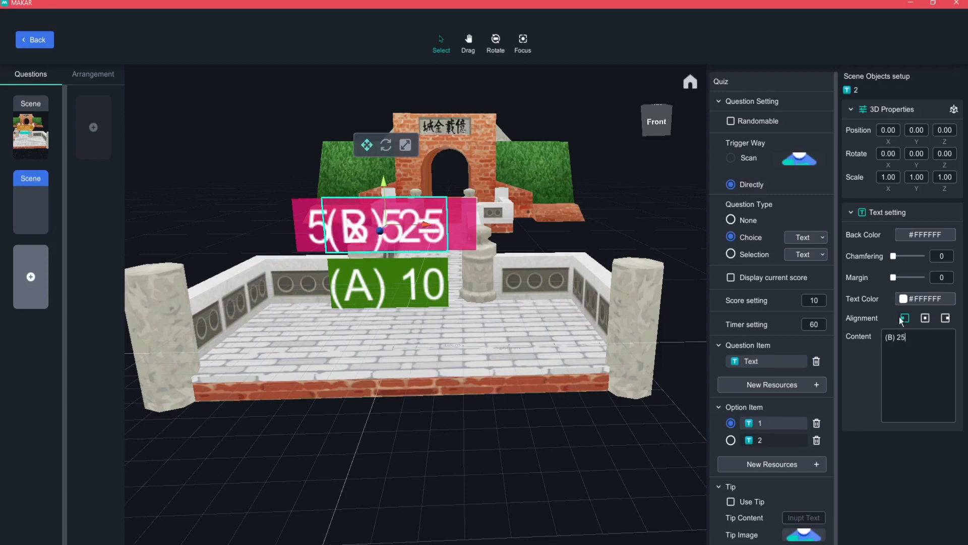
Make the back color of the "(B) 25" option opaque and enter #397A08 as its color code.
{"action": "left_click", "coordinate": [904, 236]}
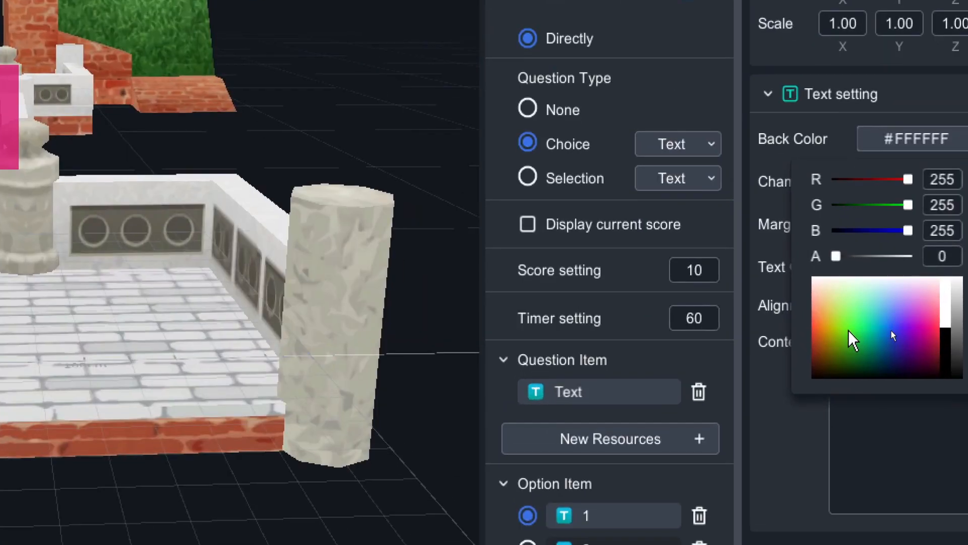
{"action": "left_click", "coordinate": [890, 331]}
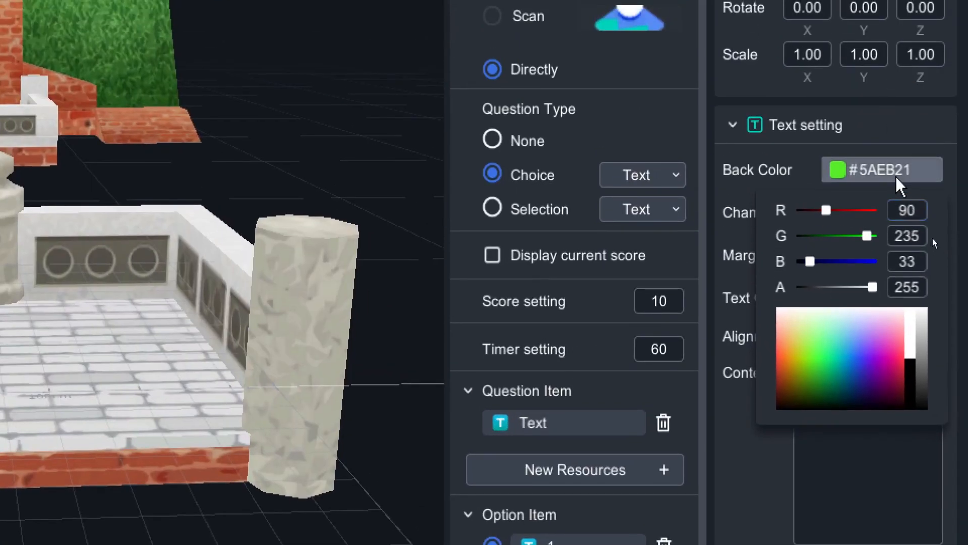
{"action": "left_click_drag", "start_coordinate": [915, 174], "coordinate": [861, 177]}
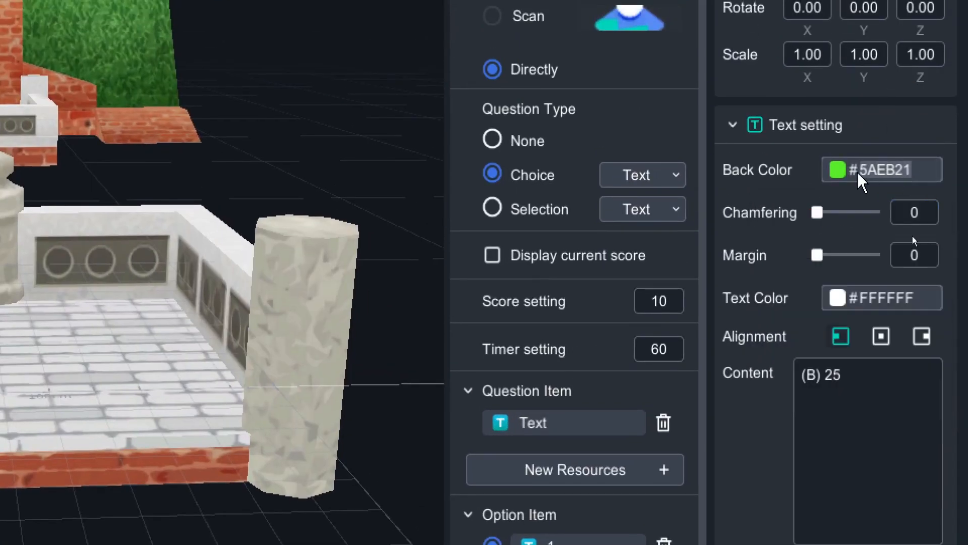
{"action": "type", "text": "397A08"}
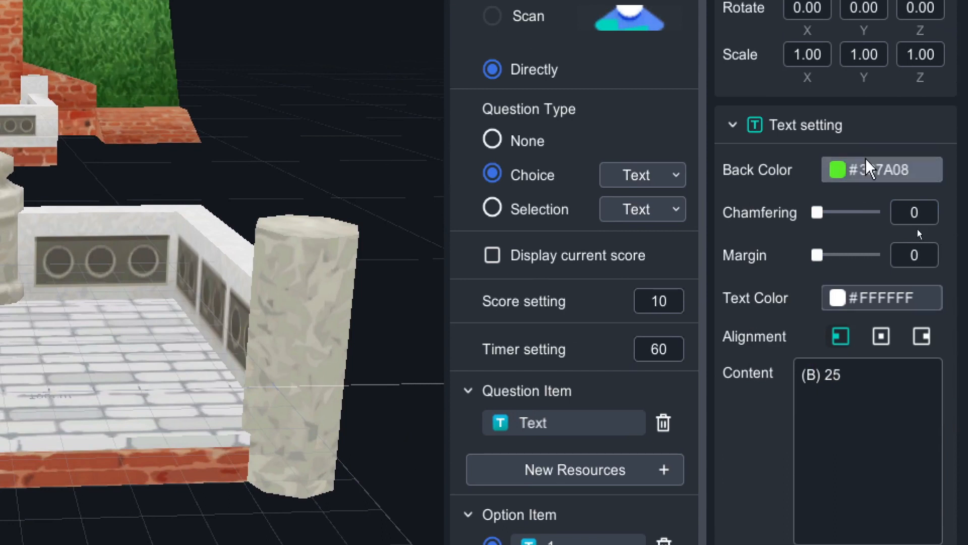
{"action": "left_click", "coordinate": [845, 395]}
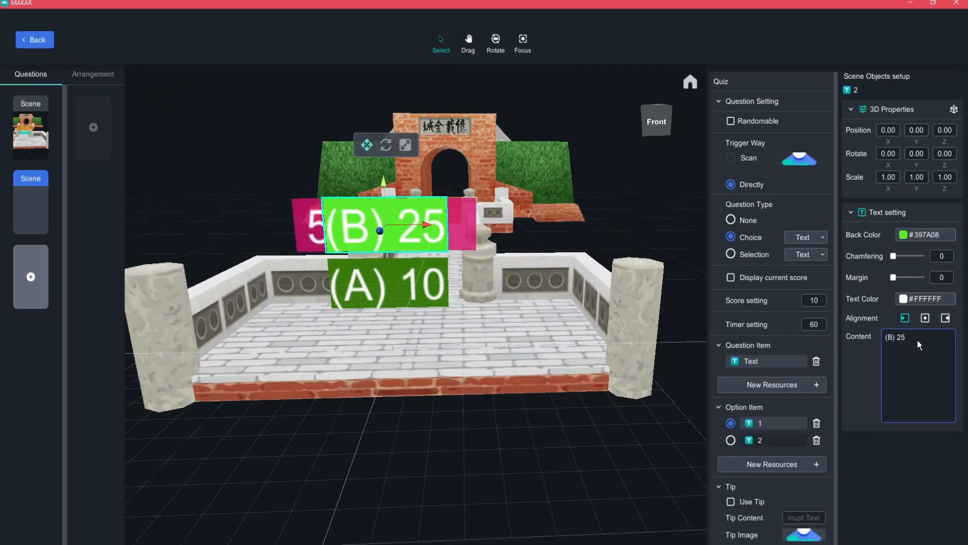
Lower the "(B) 25" option beneath "(A) 10" to about Y -0.45, and scale the question and both options down together.
{"action": "key", "text": "ctrl+a"}
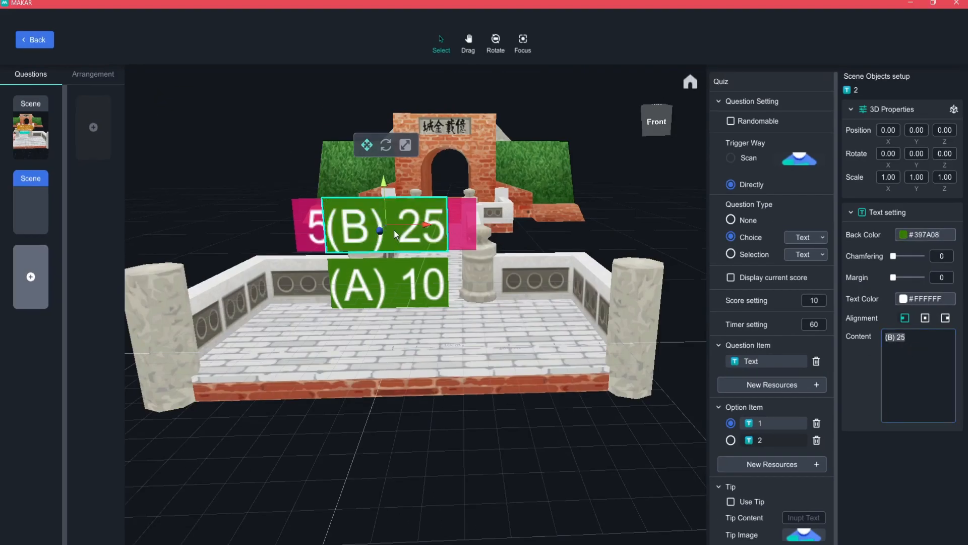
{"action": "left_click_drag", "start_coordinate": [386, 206], "coordinate": [379, 319]}
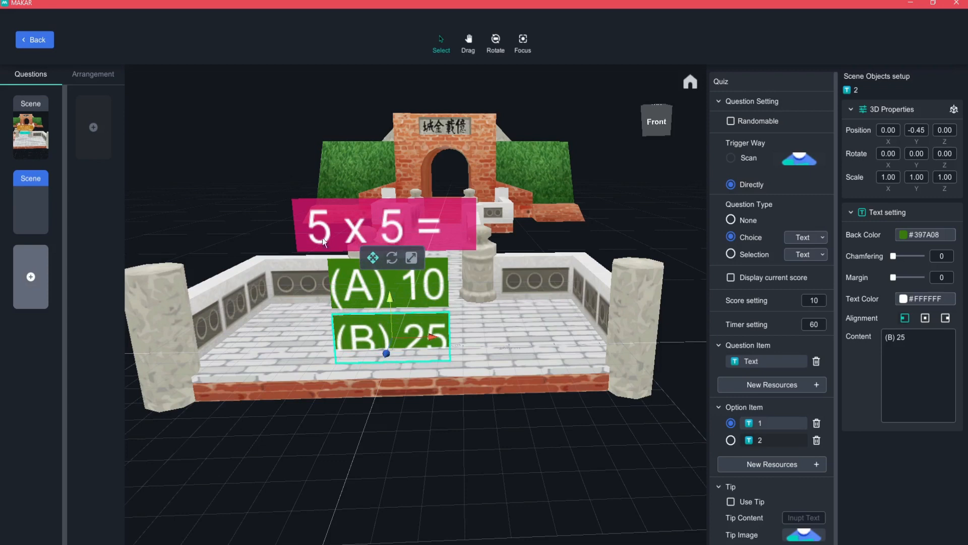
{"action": "left_click_drag", "start_coordinate": [298, 168], "coordinate": [428, 336]}
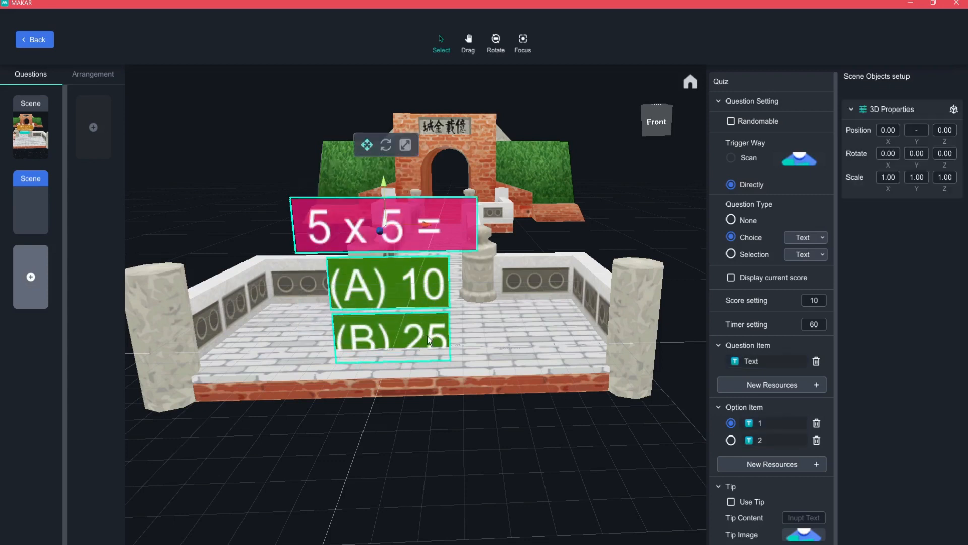
{"action": "left_click", "coordinate": [405, 145]}
{"action": "mouse_move", "coordinate": [385, 225]}
{"action": "left_mouse_down"}
{"action": "mouse_move", "coordinate": [370, 245]}
{"action": "mouse_move", "coordinate": [387, 215]}
{"action": "left_mouse_up"}
Move the reduced "(A) 10" and "(B) 25" options up into a compact stack directly beneath the question.
{"action": "left_click", "coordinate": [390, 283]}
{"action": "left_click", "coordinate": [369, 203]}
{"action": "left_click", "coordinate": [396, 340]}
{"action": "left_click_drag", "start_coordinate": [387, 297], "coordinate": [387, 240]}
{"action": "left_click", "coordinate": [395, 302]}
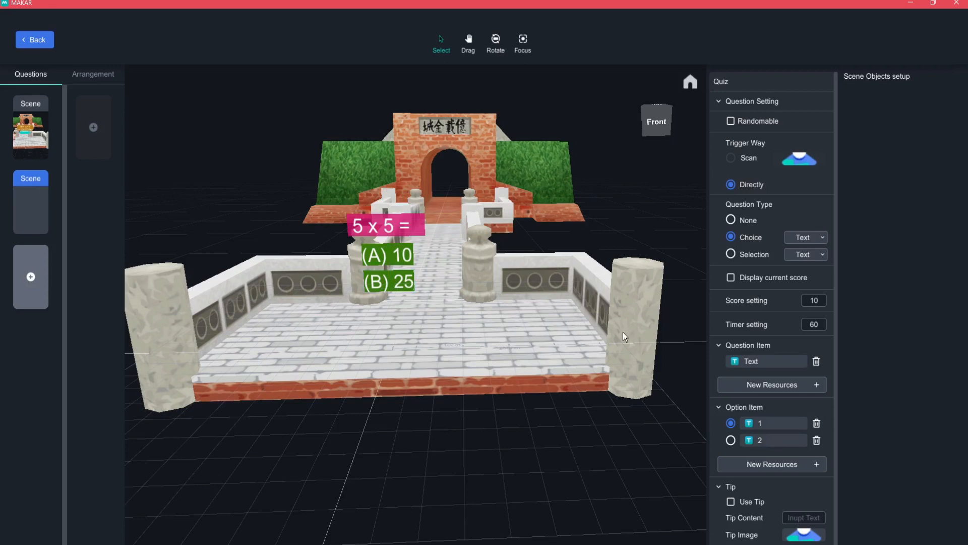
Add a third text option item, name it 3, and set its content to "(C) 30".
{"action": "left_click", "coordinate": [761, 463]}
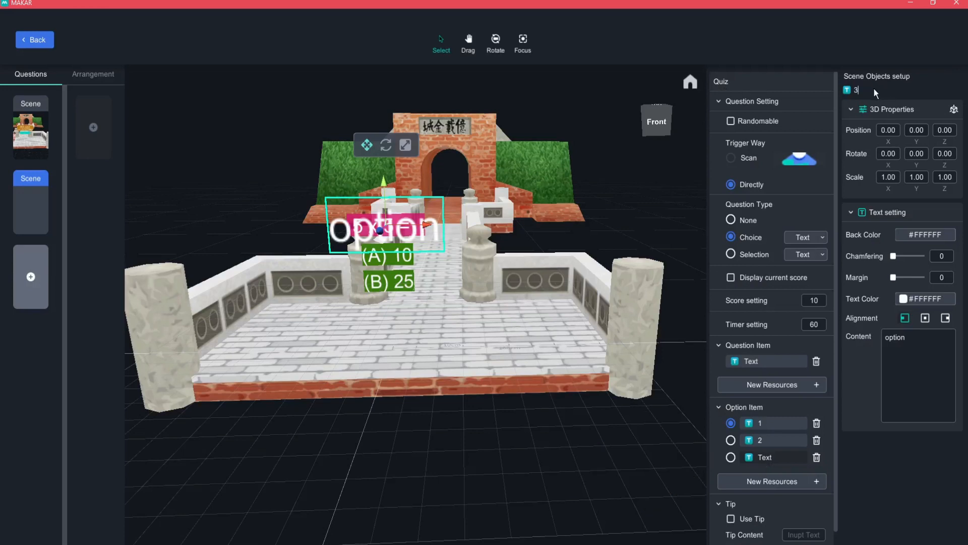
{"action": "left_click_drag", "start_coordinate": [909, 343], "coordinate": [876, 340]}
{"action": "type", "text": "(c"}
{"action": "type", "text": "30"}
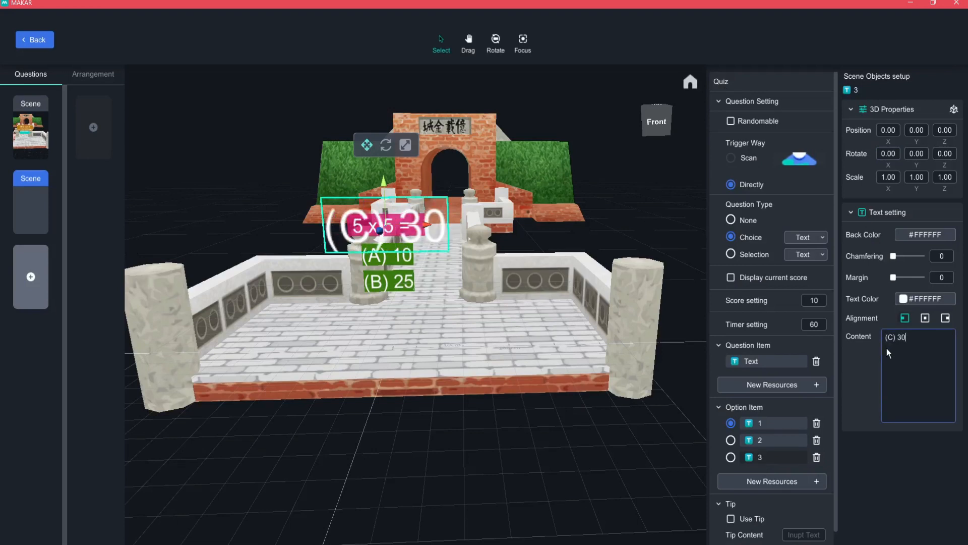
Give the "(C) 30" option the opaque green back color #397A08.
{"action": "left_click", "coordinate": [899, 232]}
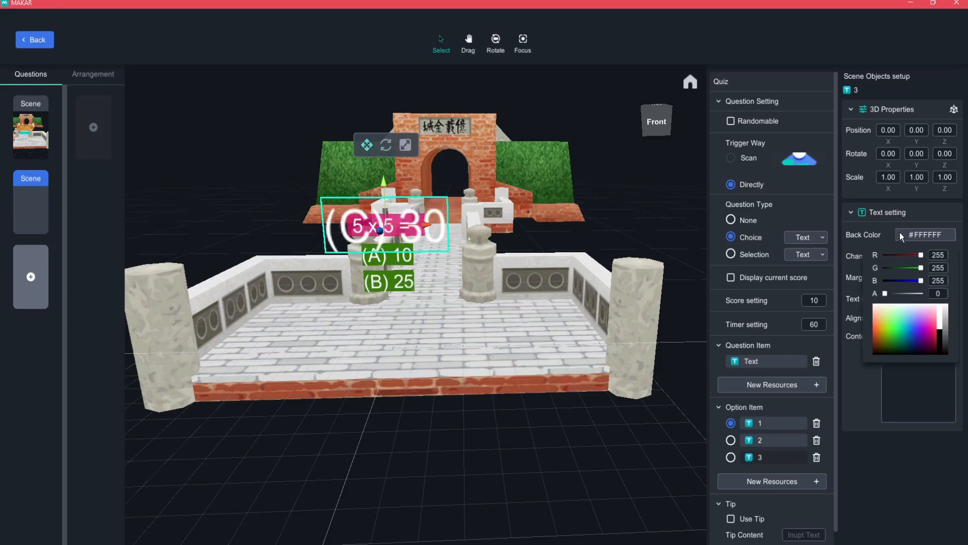
{"action": "left_click", "coordinate": [895, 328]}
{"action": "left_click", "coordinate": [945, 238]}
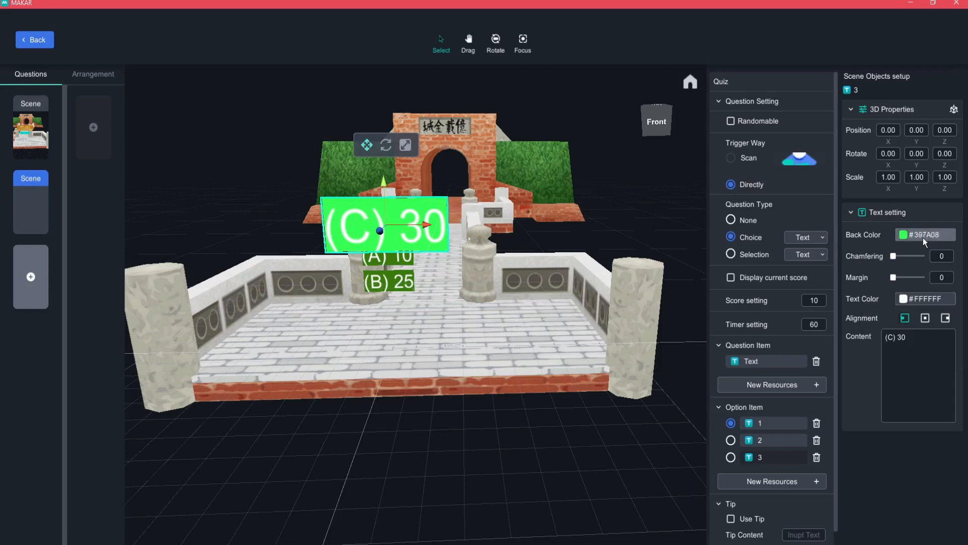
{"action": "left_click", "coordinate": [906, 335]}
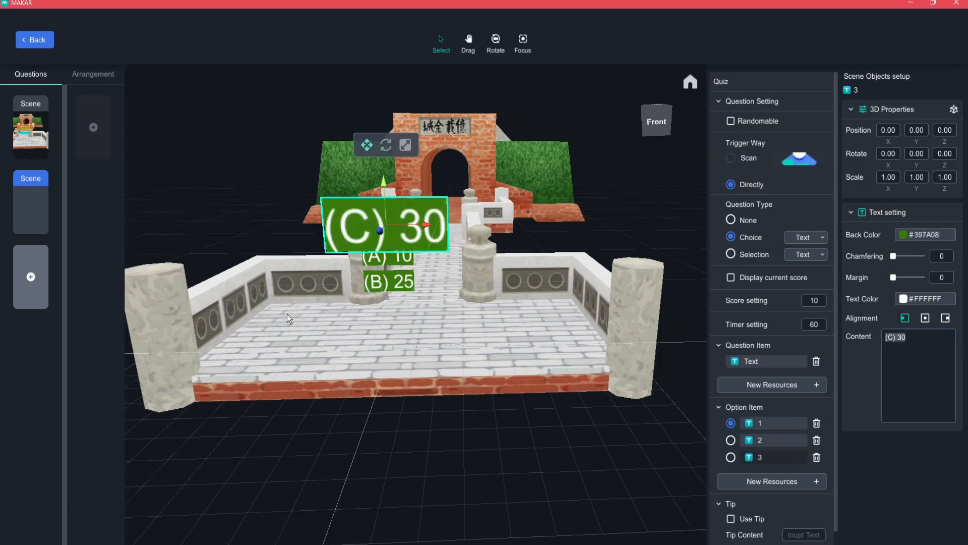
Scale the "(C) 30" option down to about 0.430 and place it beneath "(B) 25" at about Y -0.33.
{"action": "left_click_drag", "start_coordinate": [386, 201], "coordinate": [390, 301]}
{"action": "left_click", "coordinate": [411, 242]}
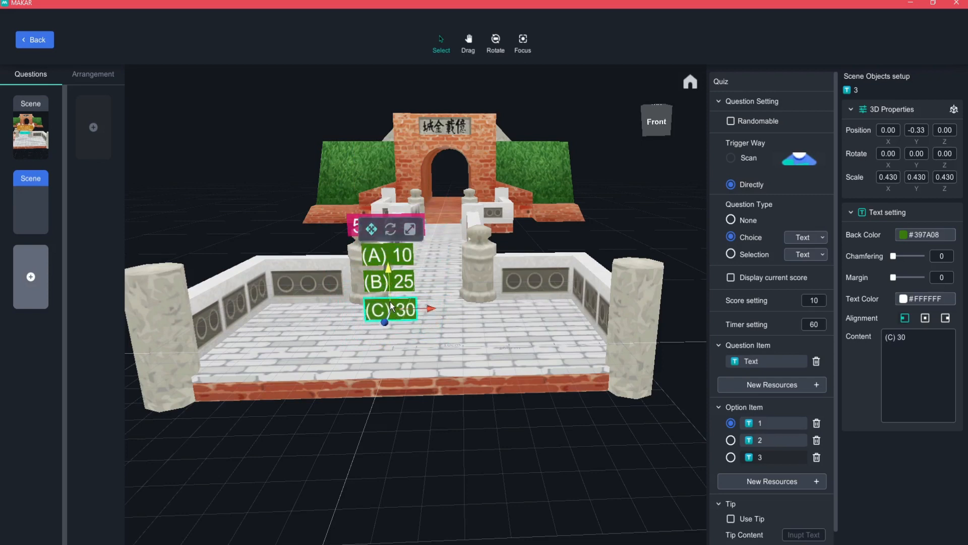
{"action": "left_click", "coordinate": [457, 331]}
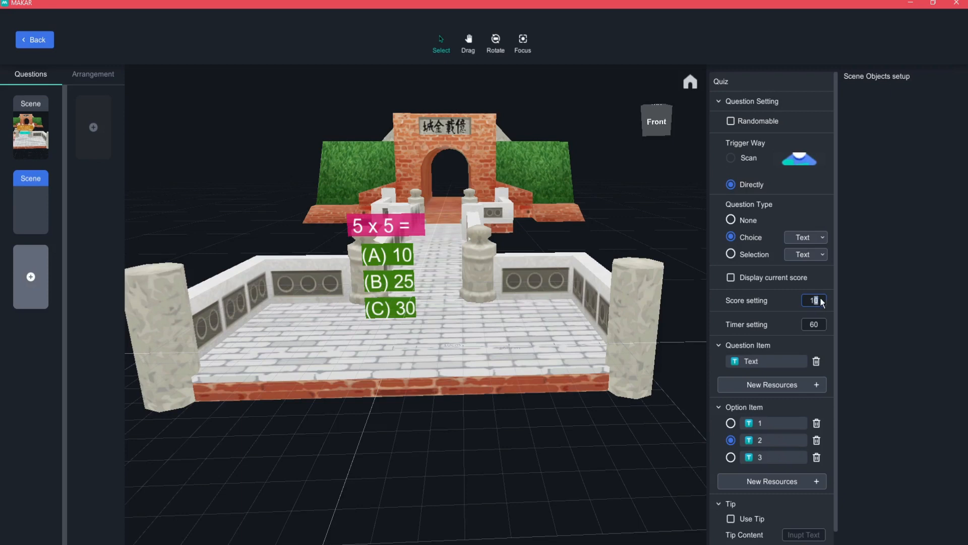
Move the question and its three options together back along the bridge toward the gate, to about Z 2.453.
{"action": "left_click_drag", "start_coordinate": [329, 192], "coordinate": [426, 349]}
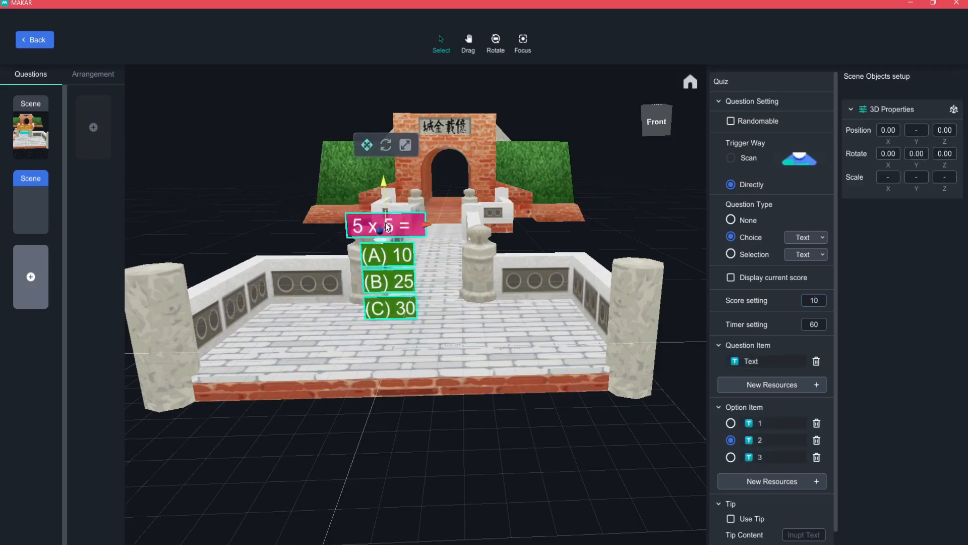
{"action": "right_click_drag", "start_coordinate": [450, 269], "coordinate": [446, 396]}
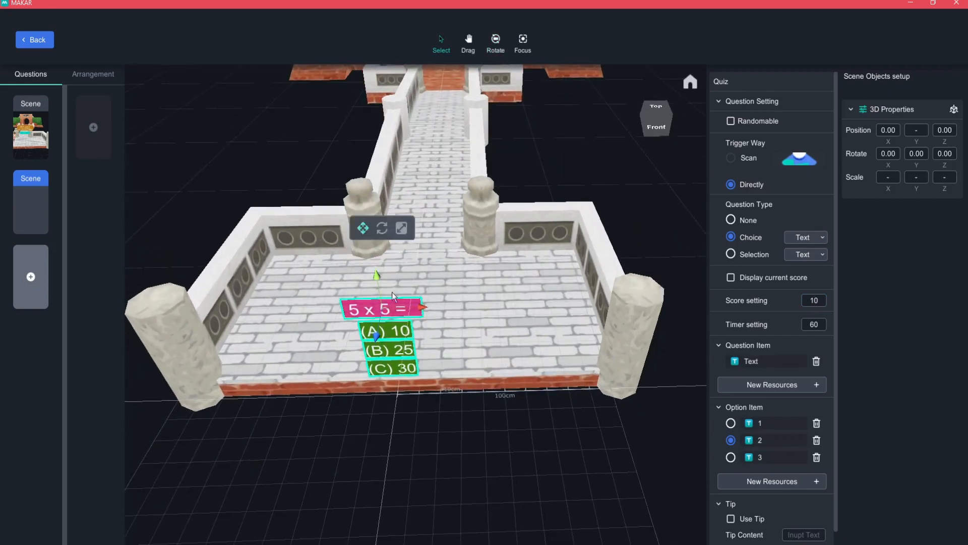
{"action": "left_click_drag", "start_coordinate": [377, 337], "coordinate": [436, 157]}
{"action": "right_click_drag", "start_coordinate": [437, 157], "coordinate": [425, 148]}
{"action": "left_click_drag", "start_coordinate": [409, 150], "coordinate": [414, 139]}
{"action": "middle_click_drag", "start_coordinate": [418, 162], "coordinate": [395, 378]}
{"action": "right_click_drag", "start_coordinate": [395, 379], "coordinate": [396, 361]}
{"action": "left_click_drag", "start_coordinate": [392, 359], "coordinate": [403, 339]}
{"action": "right_click_drag", "start_coordinate": [421, 323], "coordinate": [425, 247]}
{"action": "right_click_drag", "start_coordinate": [420, 466], "coordinate": [376, 385]}
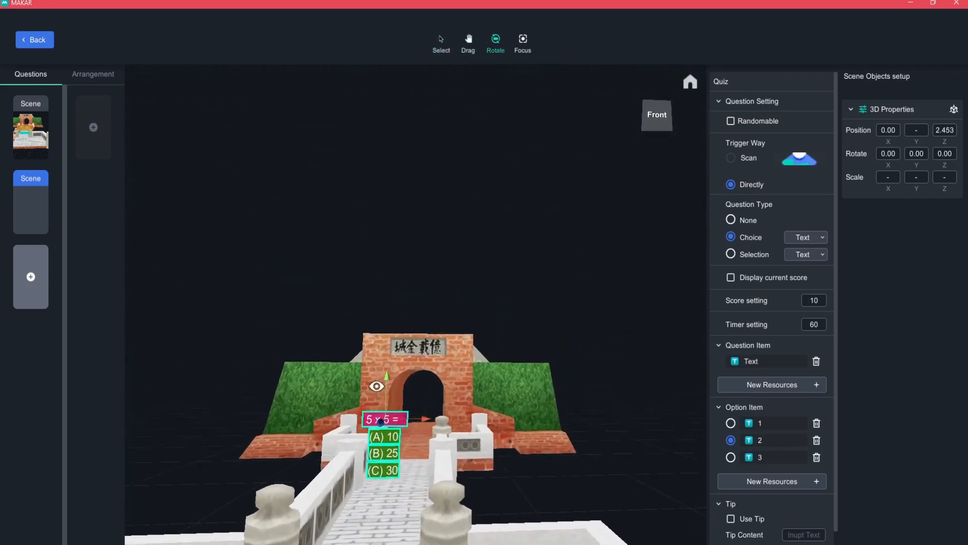
{"action": "left_click", "coordinate": [529, 404]}
{"action": "scroll", "coordinate": [469, 403], "scroll_direction": "up", "scroll_amount": 3}
{"action": "middle_click_drag", "start_coordinate": [454, 429], "coordinate": [506, 324]}
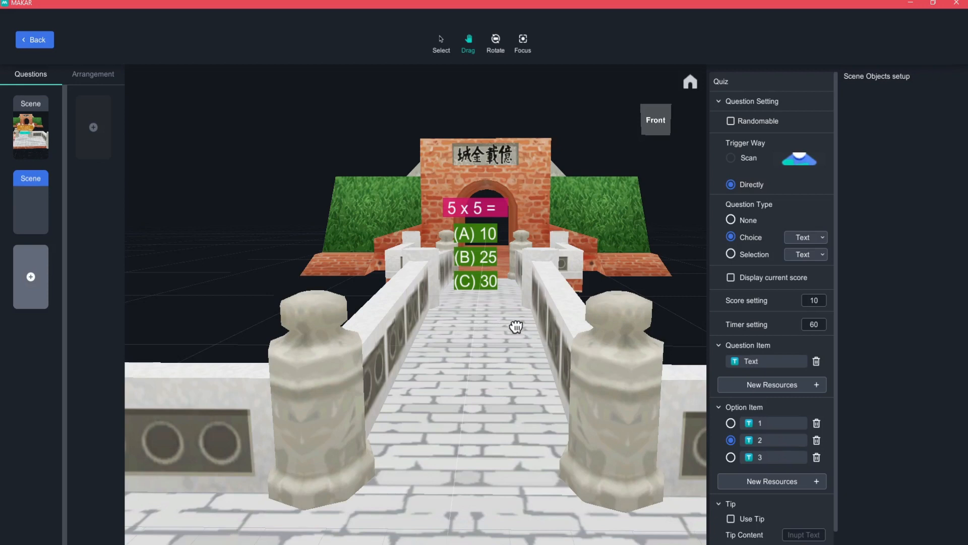
Add the O-Owl 3D model as a question item.
{"action": "left_click", "coordinate": [777, 384]}
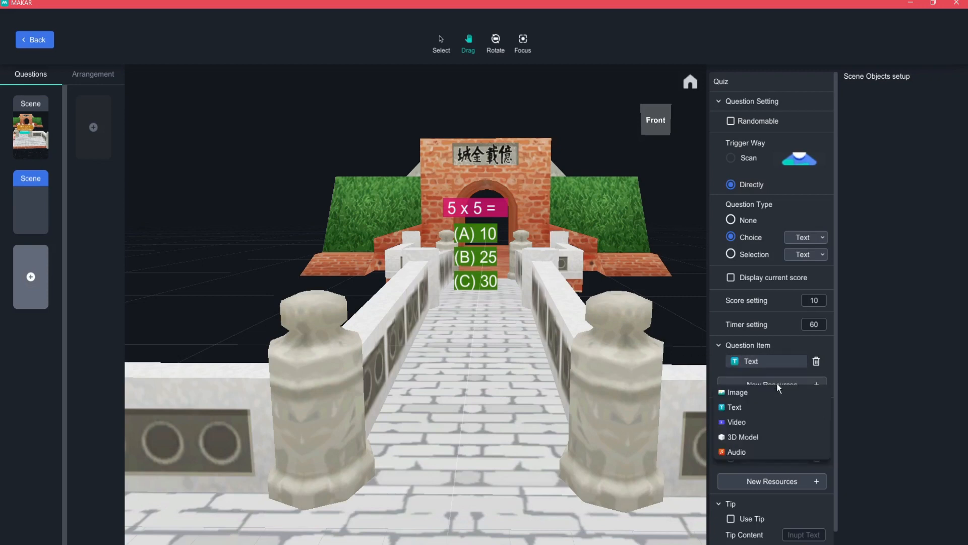
{"action": "left_click", "coordinate": [743, 436]}
{"action": "left_click", "coordinate": [541, 240]}
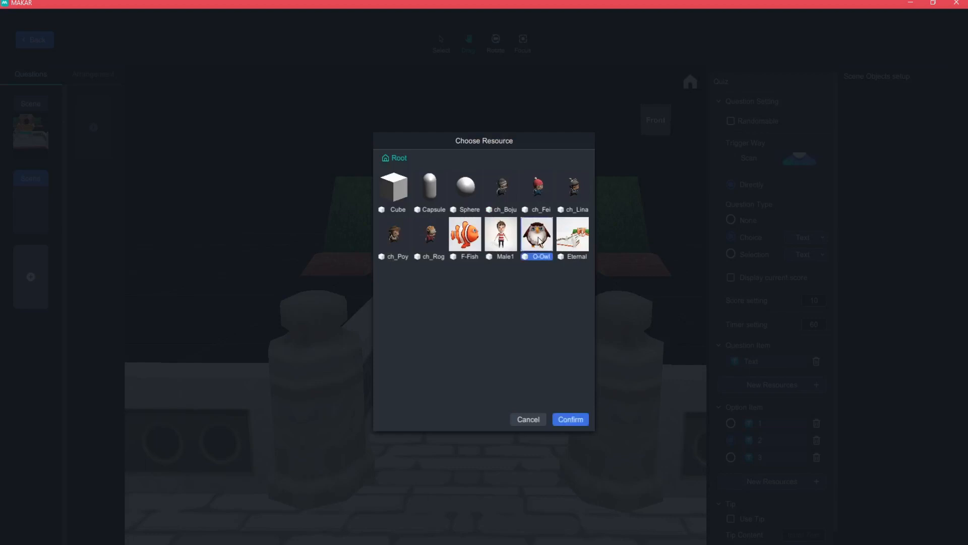
{"action": "left_click", "coordinate": [568, 420]}
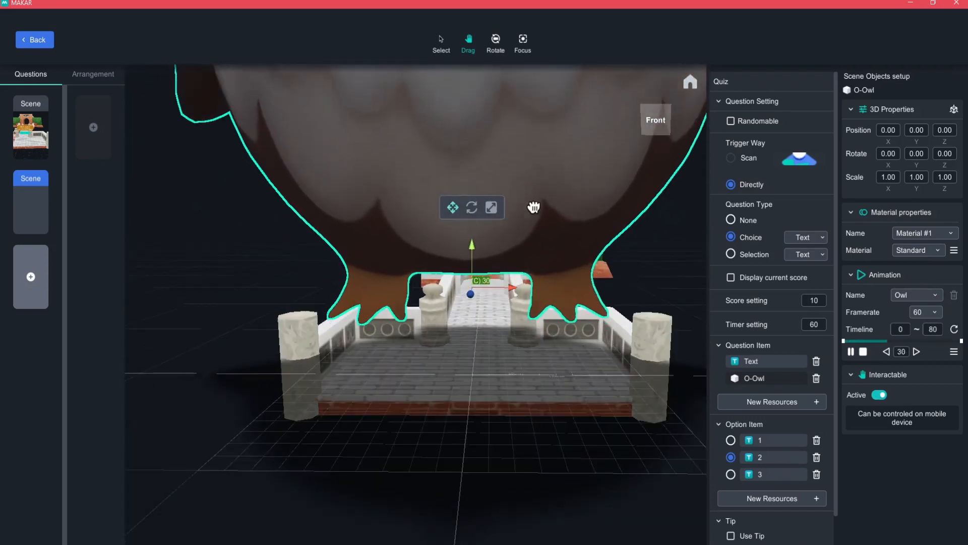
Scale the owl down to about 0.059 and place it on the bridge near X -0.03, Y -0.51, Z 1.991.
{"action": "left_click", "coordinate": [490, 207]}
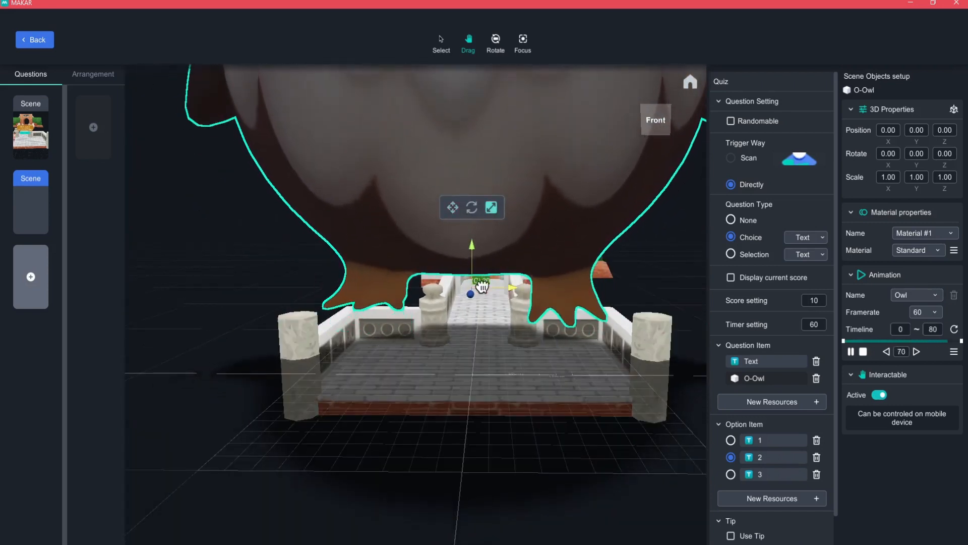
{"action": "left_click", "coordinate": [493, 209]}
{"action": "left_click_drag", "start_coordinate": [472, 287], "coordinate": [465, 342]}
{"action": "scroll", "coordinate": [477, 320], "scroll_direction": "up", "scroll_amount": 5}
{"action": "left_click", "coordinate": [424, 224]}
{"action": "right_click_drag", "start_coordinate": [515, 341], "coordinate": [471, 346]}
{"action": "left_click_drag", "start_coordinate": [199, 359], "coordinate": [457, 341]}
{"action": "right_click_drag", "start_coordinate": [459, 340], "coordinate": [482, 325]}
{"action": "scroll", "coordinate": [482, 325], "scroll_direction": "up", "scroll_amount": 4}
{"action": "left_click", "coordinate": [470, 271]}
{"action": "mouse_move", "coordinate": [450, 349]}
{"action": "left_mouse_down"}
{"action": "mouse_move", "coordinate": [491, 313]}
{"action": "mouse_move", "coordinate": [453, 330]}
{"action": "left_mouse_up"}
{"action": "left_click", "coordinate": [432, 271]}
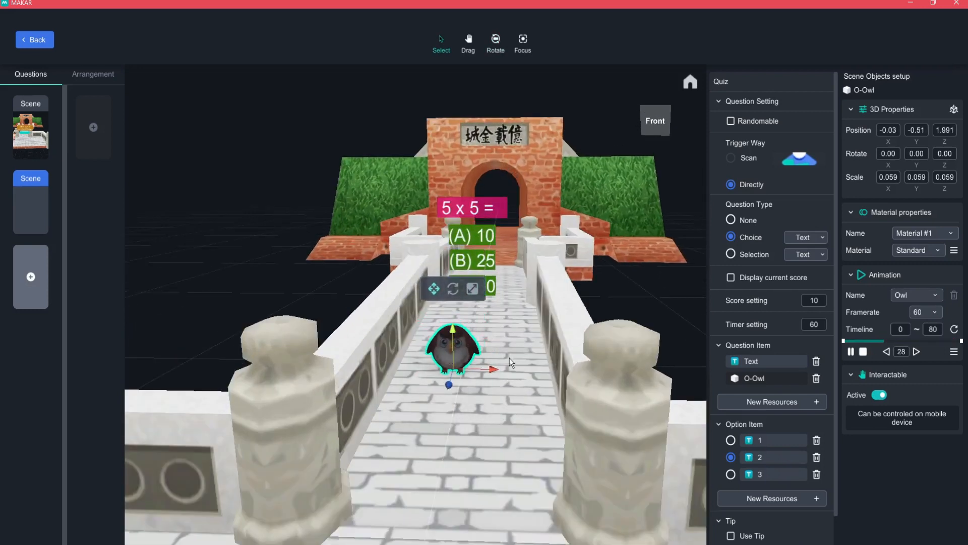
Move the owl to about X -0.26, Y -0.69, Z 2.761 beside the options and enlarge it to about 0.086.
{"action": "right_click_drag", "start_coordinate": [510, 359], "coordinate": [429, 355]}
{"action": "left_click_drag", "start_coordinate": [392, 431], "coordinate": [404, 383]}
{"action": "right_click_drag", "start_coordinate": [484, 348], "coordinate": [588, 324]}
{"action": "left_click", "coordinate": [656, 121]}
{"action": "left_click_drag", "start_coordinate": [542, 199], "coordinate": [451, 312]}
{"action": "left_click", "coordinate": [441, 332]}
{"action": "left_click", "coordinate": [460, 267]}
{"action": "left_click_drag", "start_coordinate": [442, 347], "coordinate": [425, 323]}
{"action": "left_click", "coordinate": [422, 268]}
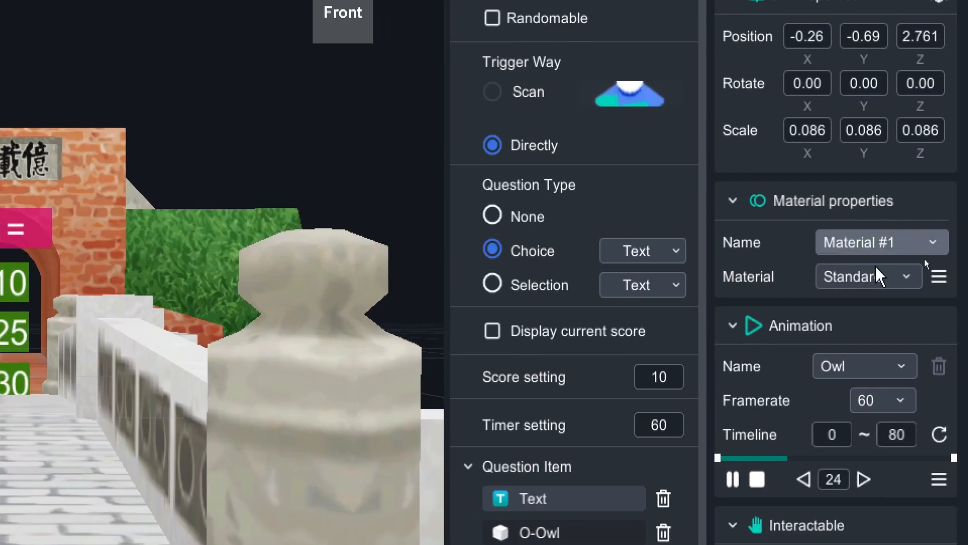
Change the owl's material type to Matte.
{"action": "left_click", "coordinate": [911, 278]}
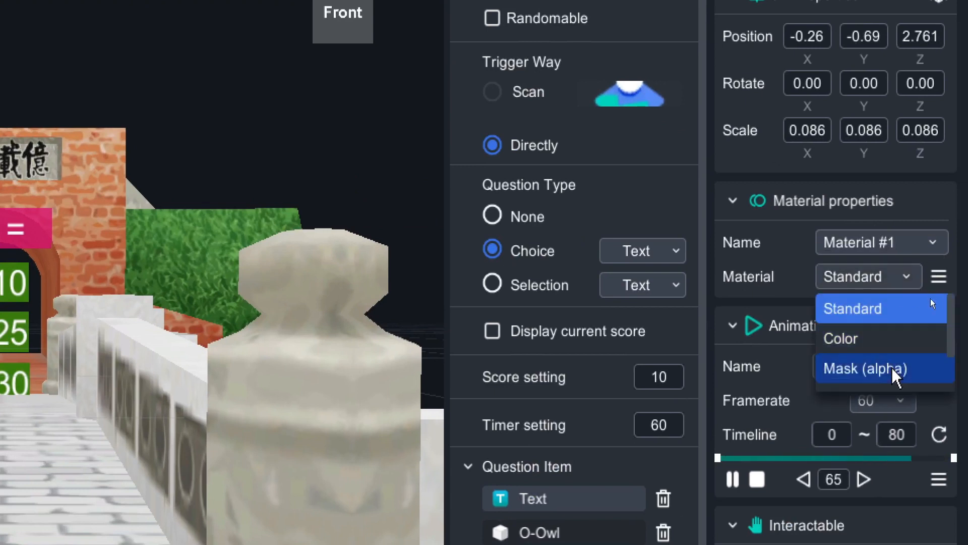
{"action": "scroll", "coordinate": [897, 360], "scroll_direction": "down", "scroll_amount": 2}
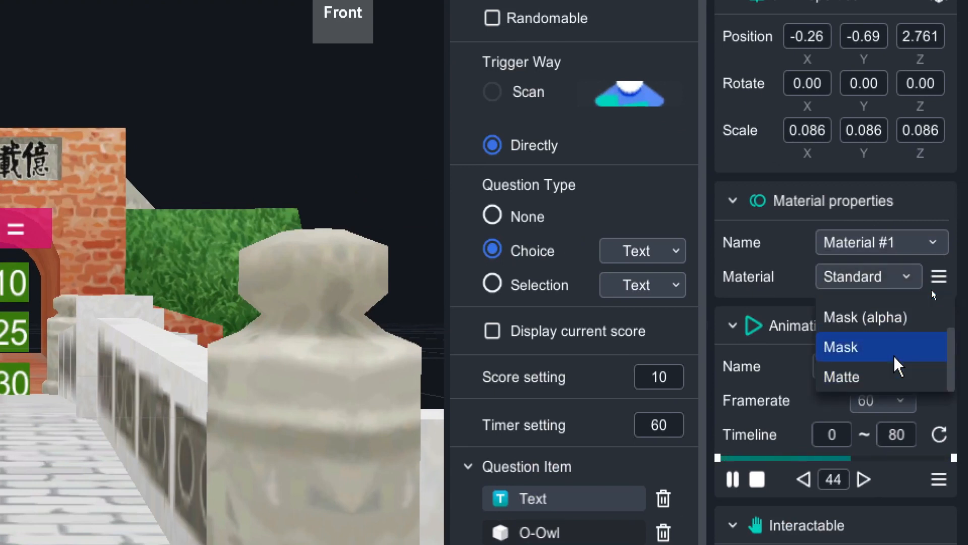
{"action": "left_click", "coordinate": [840, 378]}
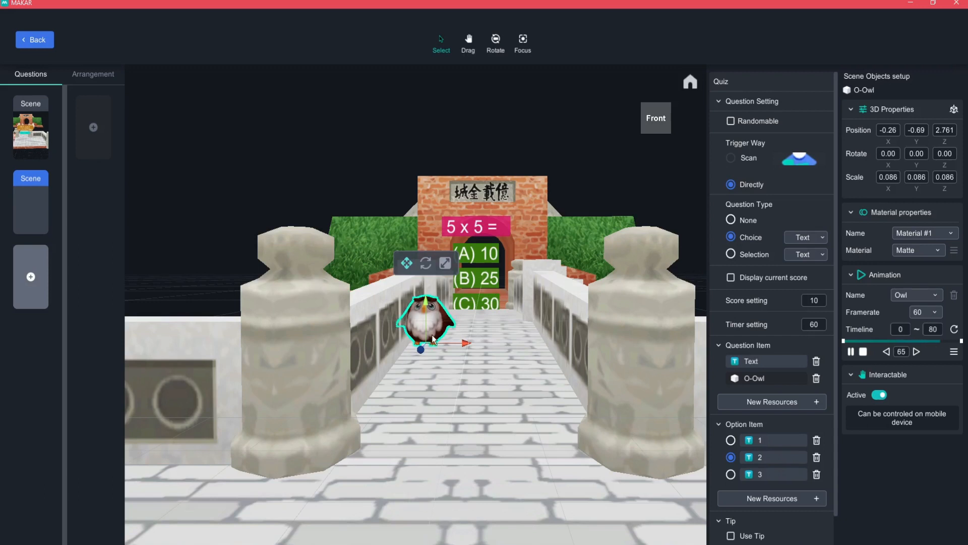
Bring the owl forward to about Z 2.486 and shift it away from the railing to about X -0.22.
{"action": "left_click_drag", "start_coordinate": [525, 338], "coordinate": [406, 458]}
{"action": "left_click", "coordinate": [430, 331]}
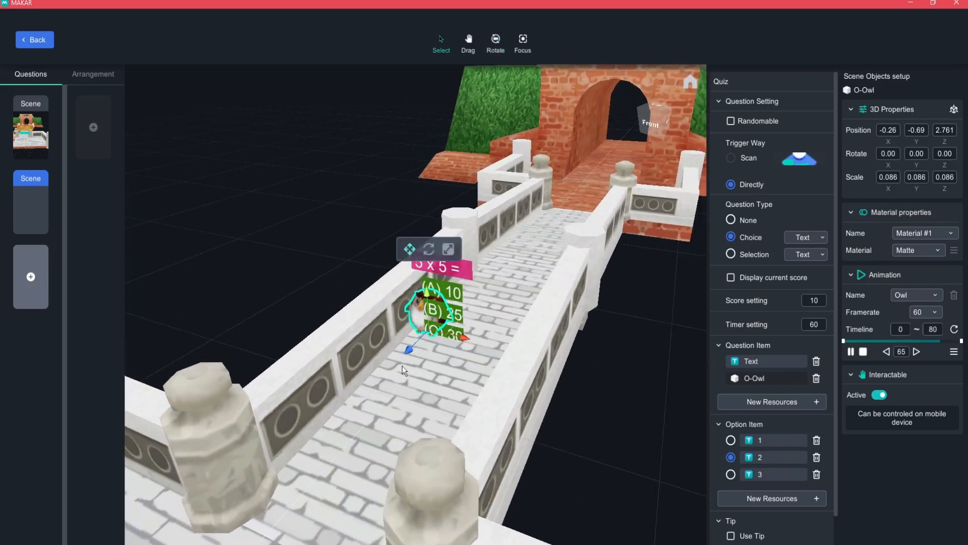
{"action": "left_click_drag", "start_coordinate": [422, 334], "coordinate": [389, 365]}
{"action": "right_click_drag", "start_coordinate": [423, 376], "coordinate": [458, 355]}
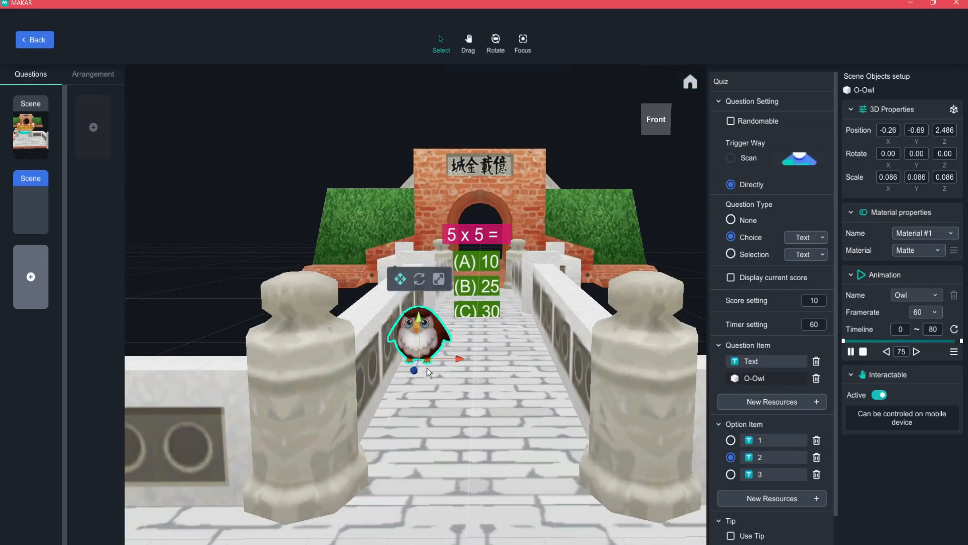
{"action": "left_click_drag", "start_coordinate": [428, 356], "coordinate": [398, 331]}
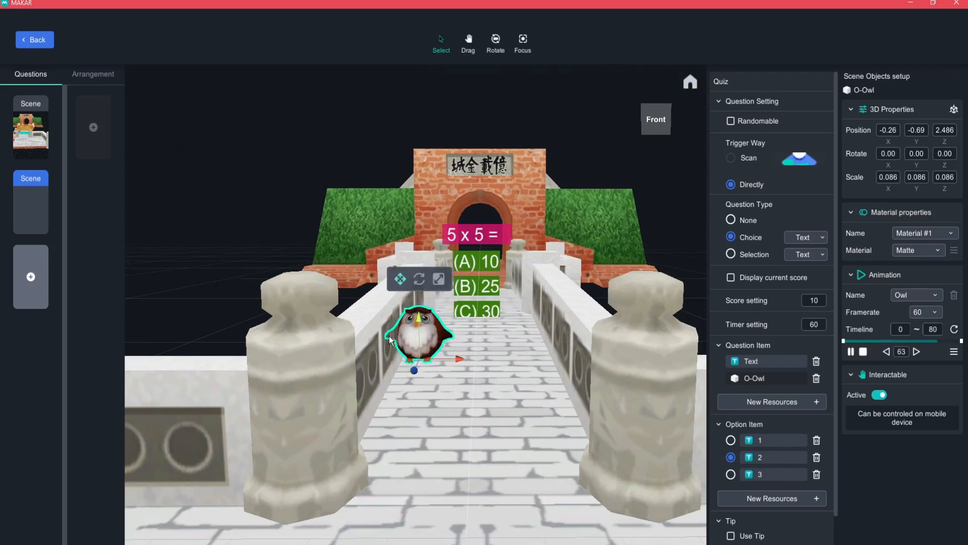
{"action": "left_click_drag", "start_coordinate": [428, 358], "coordinate": [439, 358]}
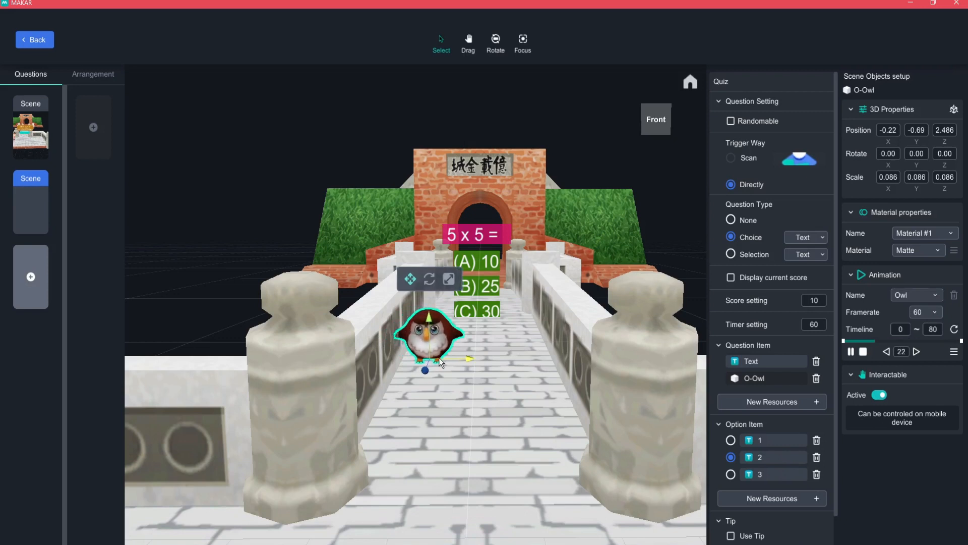
{"action": "right_click_drag", "start_coordinate": [506, 367], "coordinate": [489, 356]}
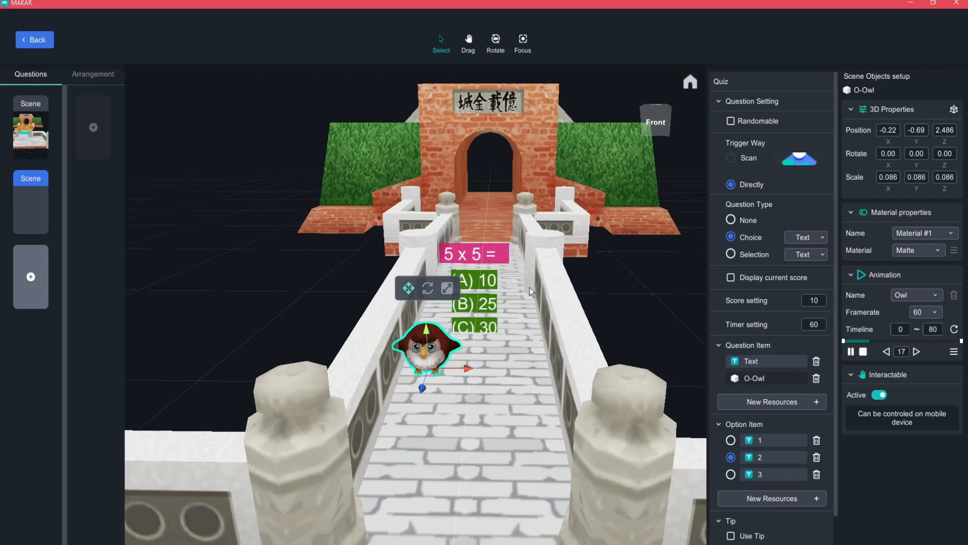
{"action": "right_click_drag", "start_coordinate": [529, 287], "coordinate": [525, 371]}
{"action": "left_click_drag", "start_coordinate": [488, 119], "coordinate": [511, 150]}
{"action": "right_click_drag", "start_coordinate": [519, 363], "coordinate": [525, 229]}
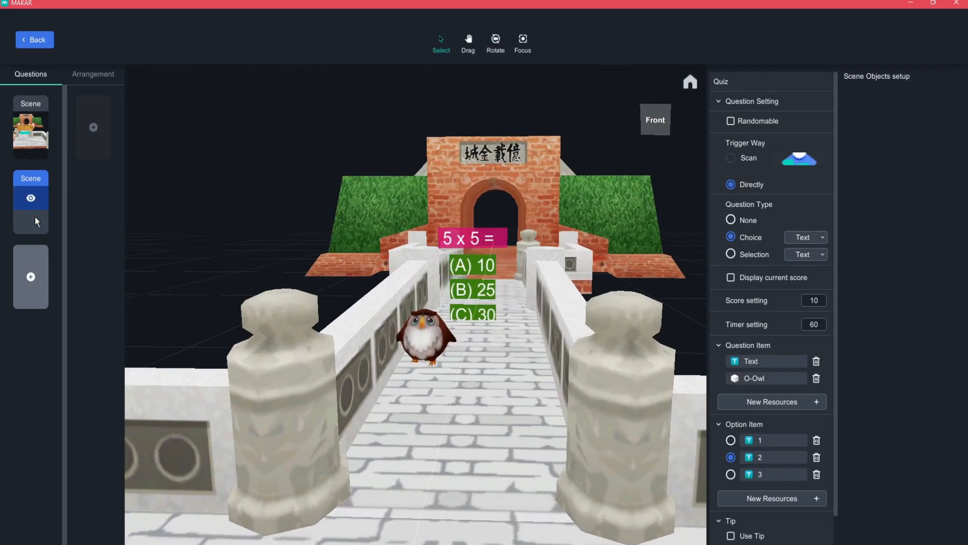
Duplicate the finished multiple-choice question scene to start the second question.
{"action": "right_click", "coordinate": [39, 201]}
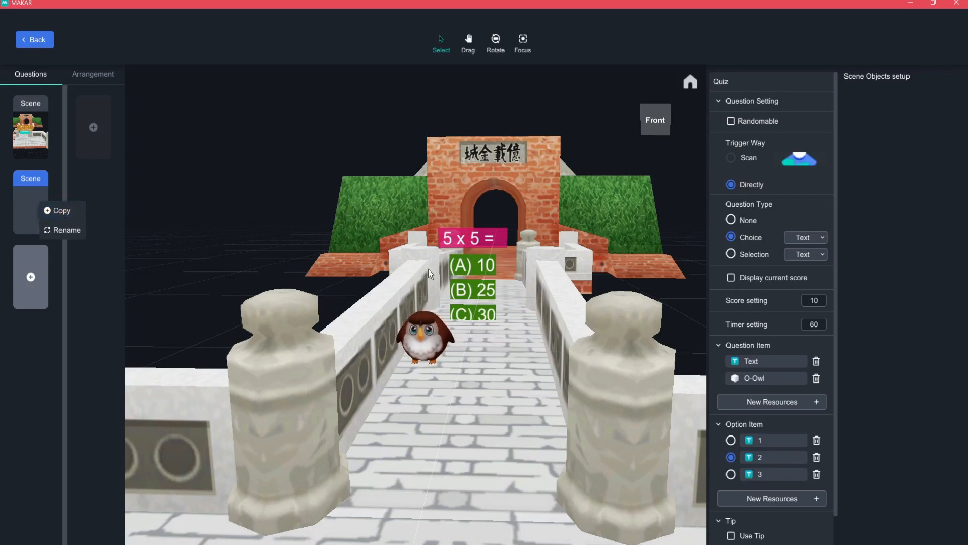
{"action": "left_click", "coordinate": [61, 210]}
{"action": "mouse_move", "coordinate": [41, 285]}
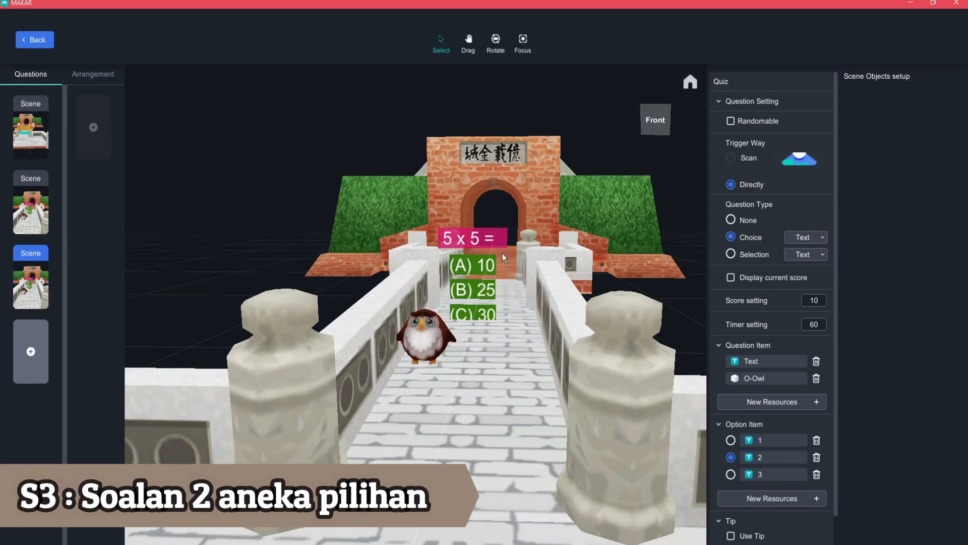
In the copied scene, move the question, all three options and the owl together to the bridge's far end near the gate.
{"action": "right_click_drag", "start_coordinate": [503, 340], "coordinate": [498, 460]}
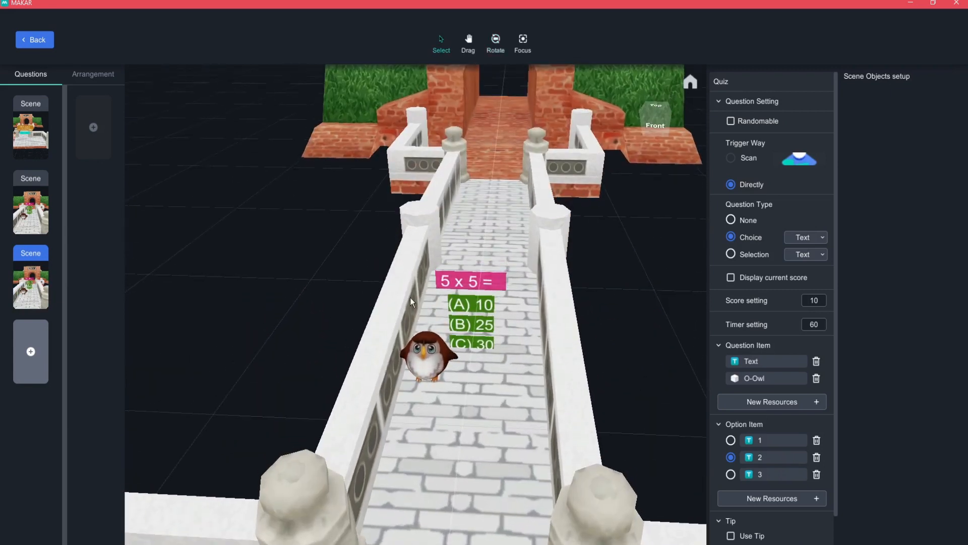
{"action": "left_click_drag", "start_coordinate": [398, 237], "coordinate": [504, 404]}
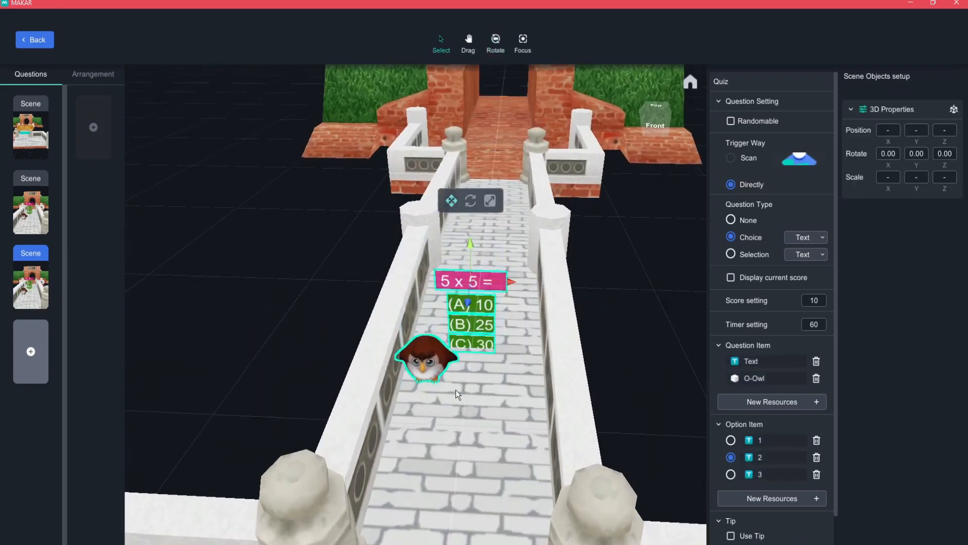
{"action": "left_click_drag", "start_coordinate": [470, 303], "coordinate": [508, 111]}
{"action": "right_click_drag", "start_coordinate": [508, 112], "coordinate": [469, 384]}
{"action": "left_click_drag", "start_coordinate": [444, 447], "coordinate": [447, 356]}
{"action": "right_click_drag", "start_coordinate": [446, 355], "coordinate": [472, 366]}
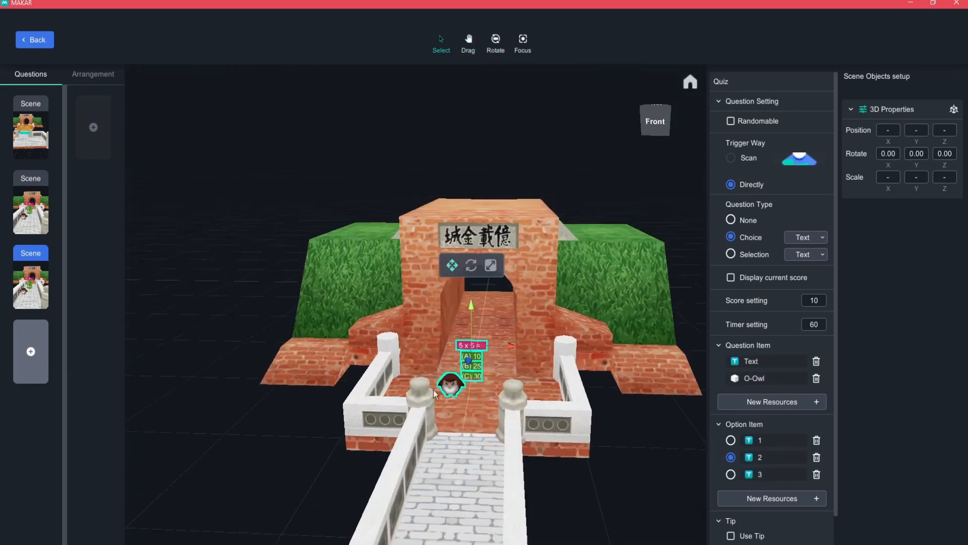
Change the question text in the copied scene to "6 x 6 =".
{"action": "left_click", "coordinate": [470, 432]}
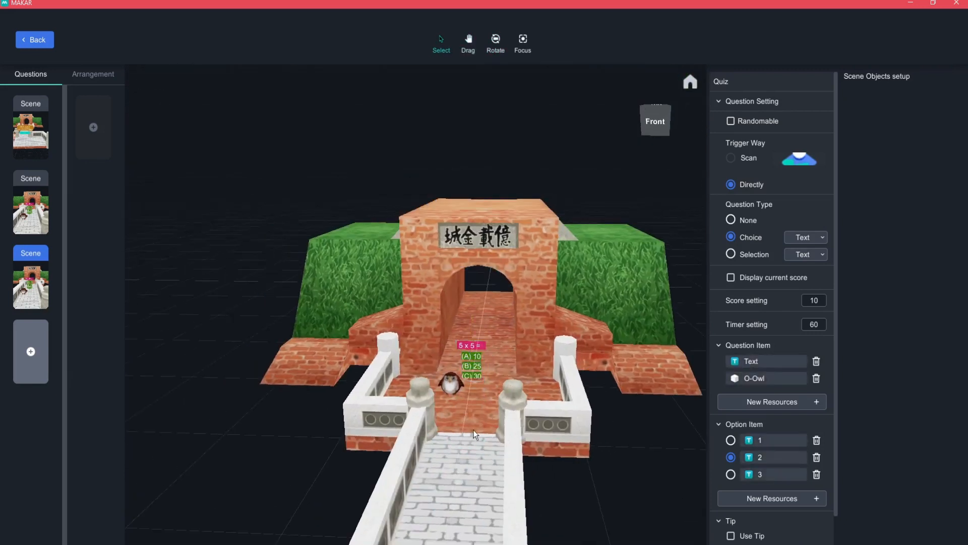
{"action": "left_click", "coordinate": [480, 350]}
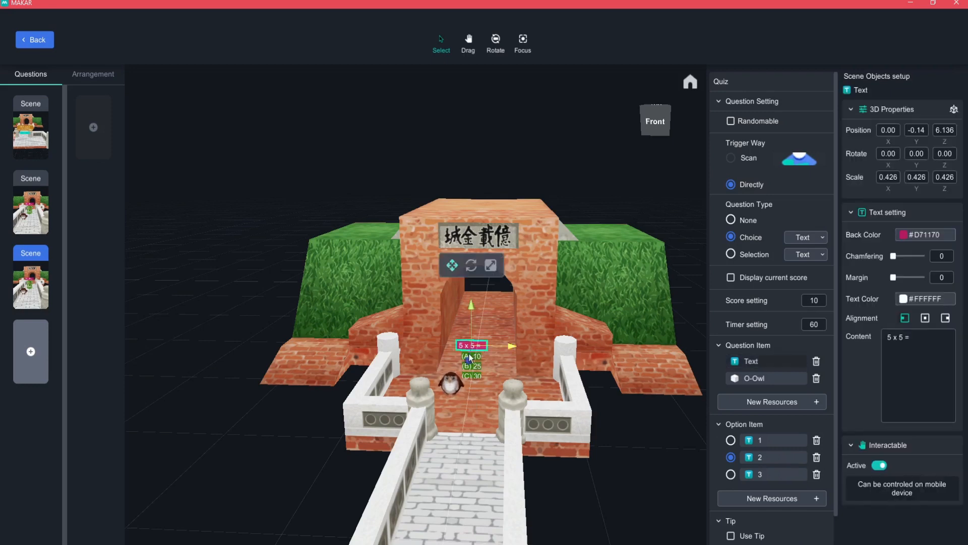
{"action": "left_click", "coordinate": [523, 38]}
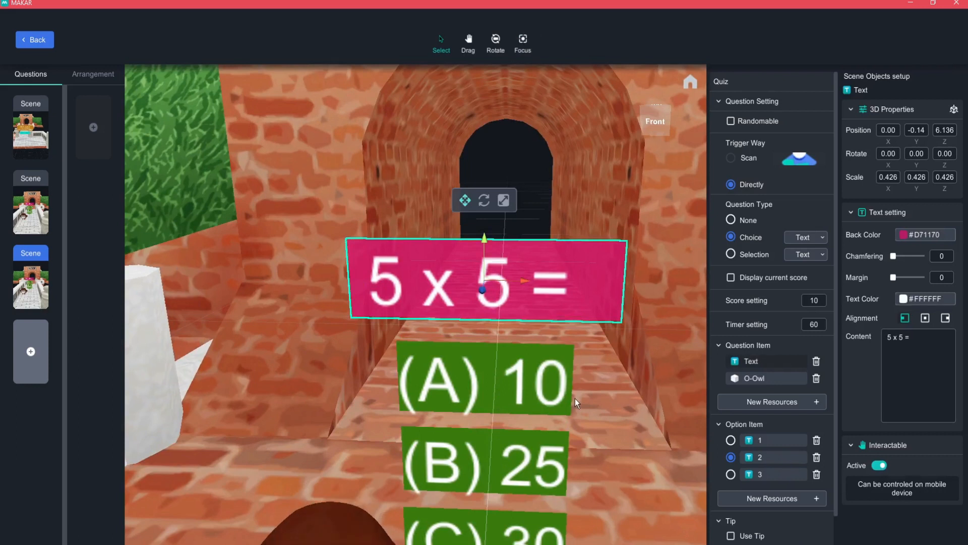
{"action": "scroll", "coordinate": [575, 398], "scroll_direction": "down", "scroll_amount": 8}
{"action": "right_click_drag", "start_coordinate": [575, 444], "coordinate": [603, 377]}
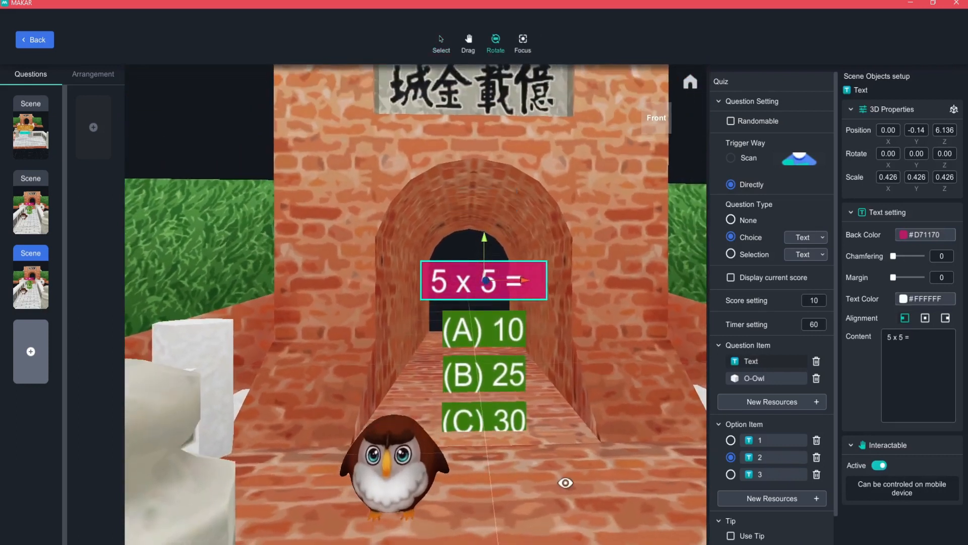
{"action": "right_click_drag", "start_coordinate": [565, 482], "coordinate": [564, 435]}
{"action": "scroll", "coordinate": [564, 427], "scroll_direction": "down", "scroll_amount": 3}
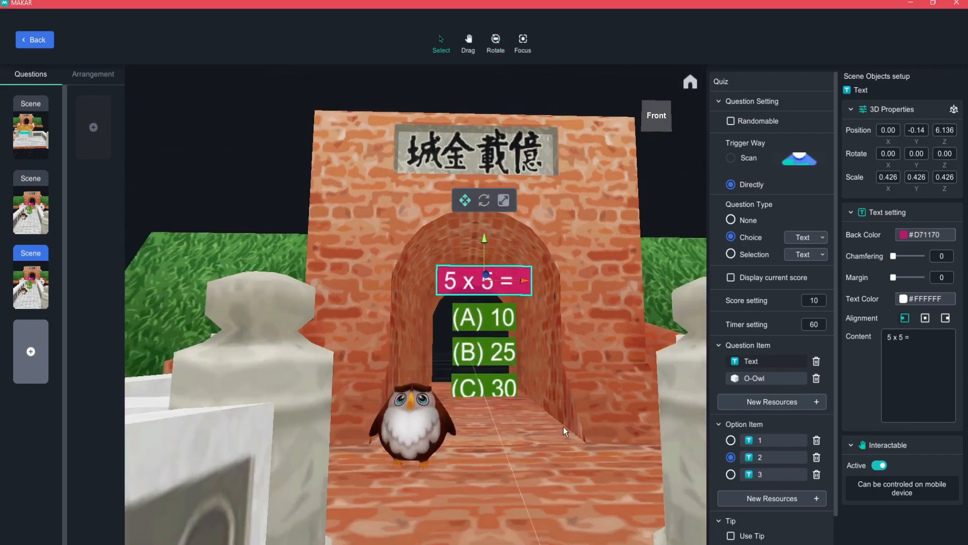
{"action": "right_click_drag", "start_coordinate": [549, 458], "coordinate": [547, 365]}
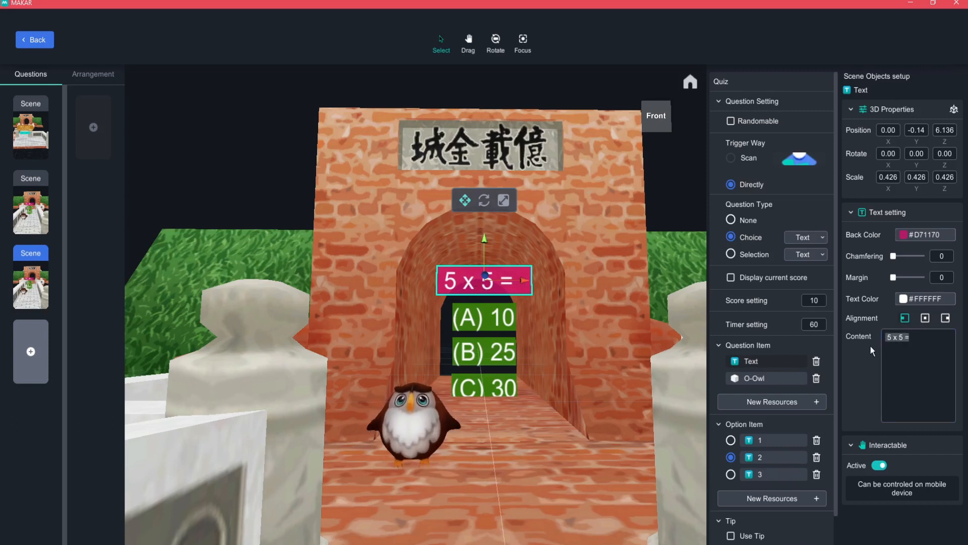
{"action": "type", "text": "6 x "}
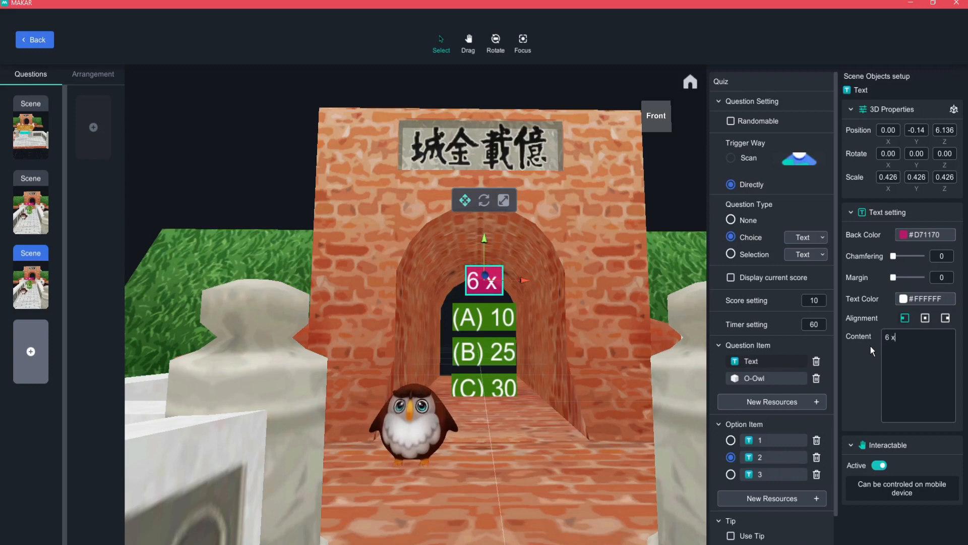
{"action": "type", "text": "6 ="}
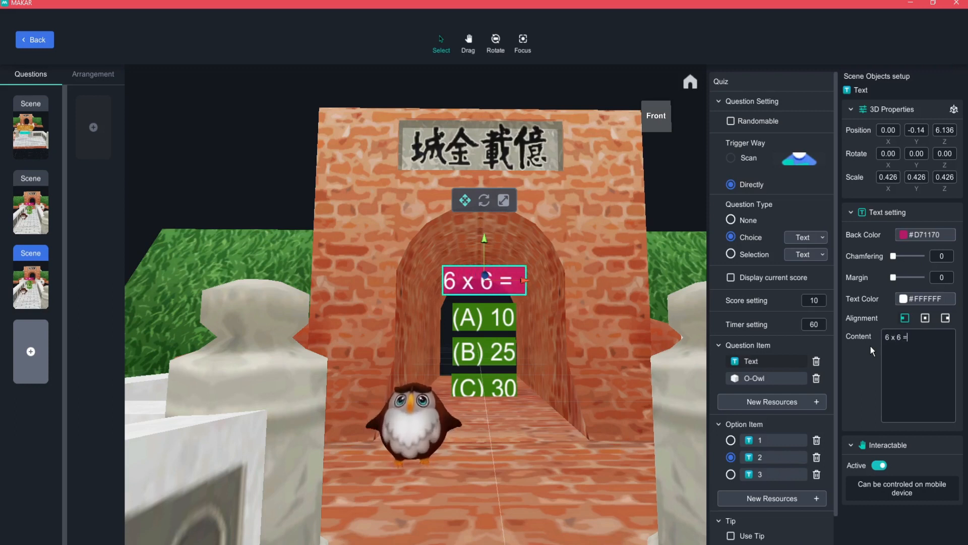
Change the first option's text to "(A) 36" and mark option 1 as the correct answer.
{"action": "left_click", "coordinate": [492, 320]}
{"action": "left_click", "coordinate": [903, 335]}
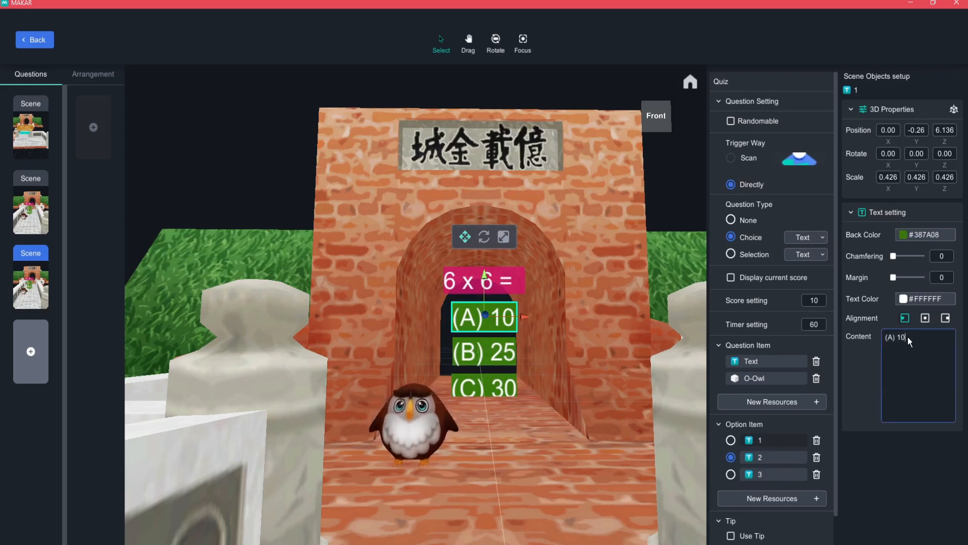
{"action": "key", "text": "BackSpace"}
{"action": "key", "text": "BackSpace"}
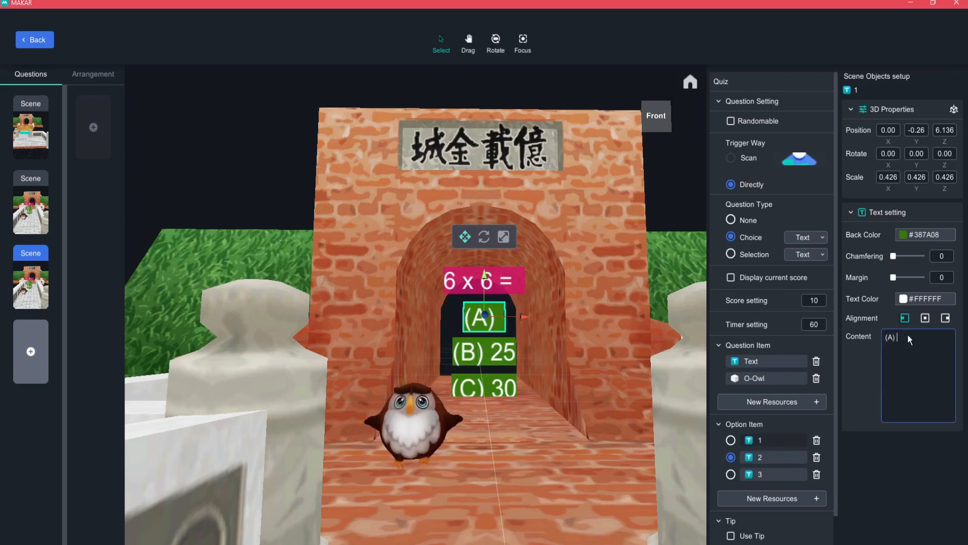
{"action": "type", "text": "36"}
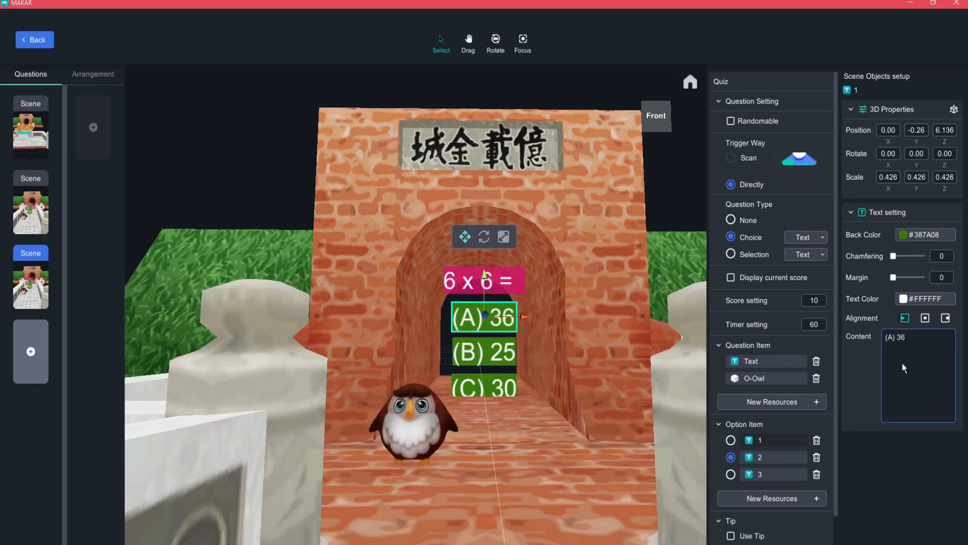
{"action": "left_click", "coordinate": [731, 441]}
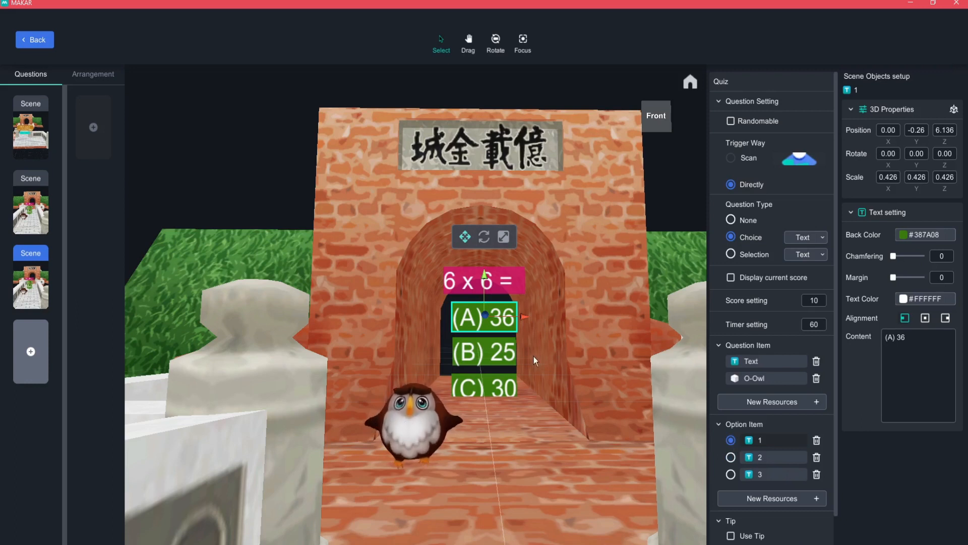
Change the second option's text to "(B) 44".
{"action": "left_click", "coordinate": [492, 353]}
{"action": "left_click", "coordinate": [910, 337]}
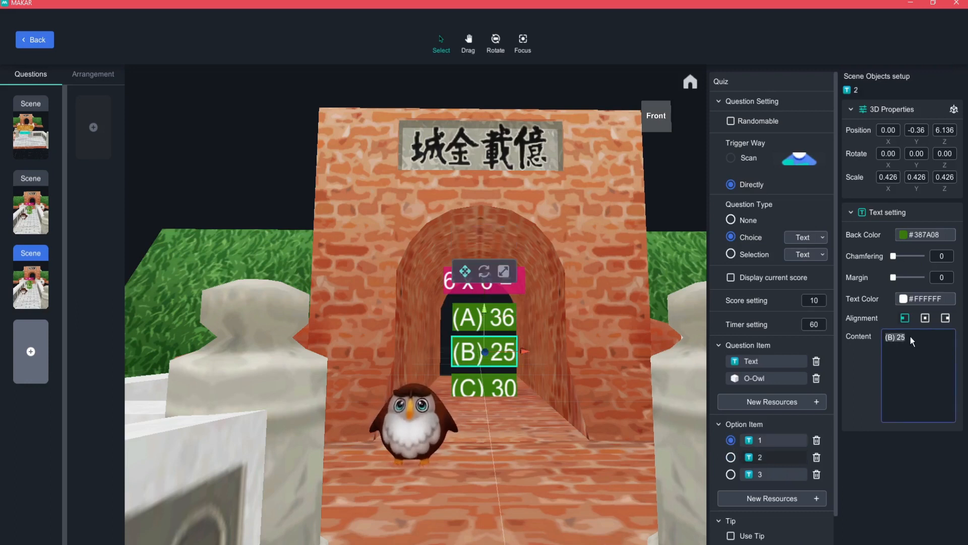
{"action": "key", "text": "BackSpace"}
{"action": "key", "text": "BackSpace"}
{"action": "key", "text": "BackSpace"}
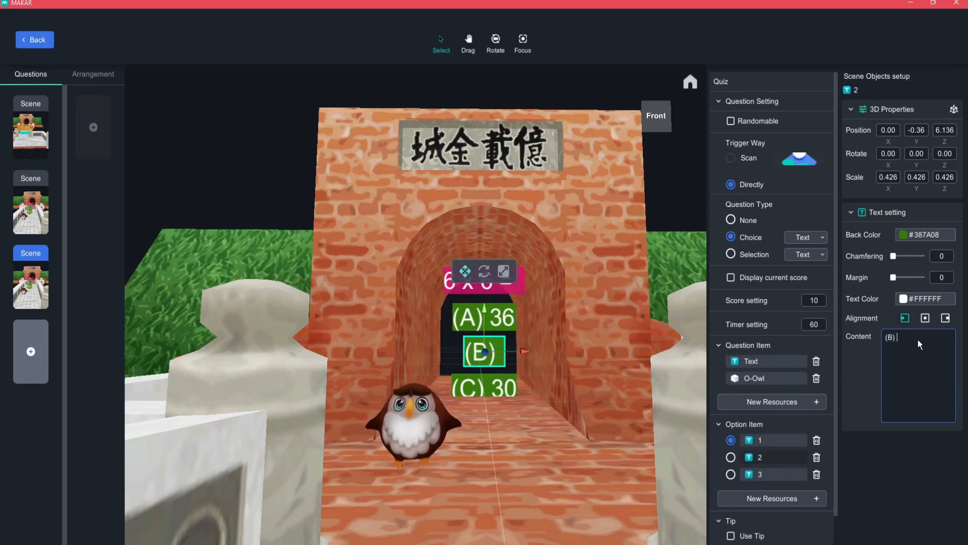
{"action": "type", "text": "44"}
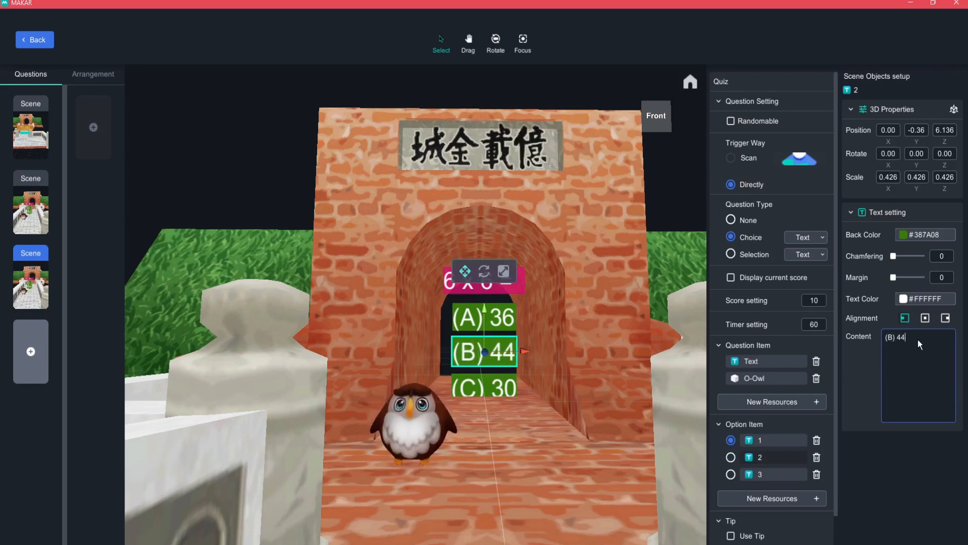
Change the third option's text to "(C) 55".
{"action": "left_click", "coordinate": [469, 392]}
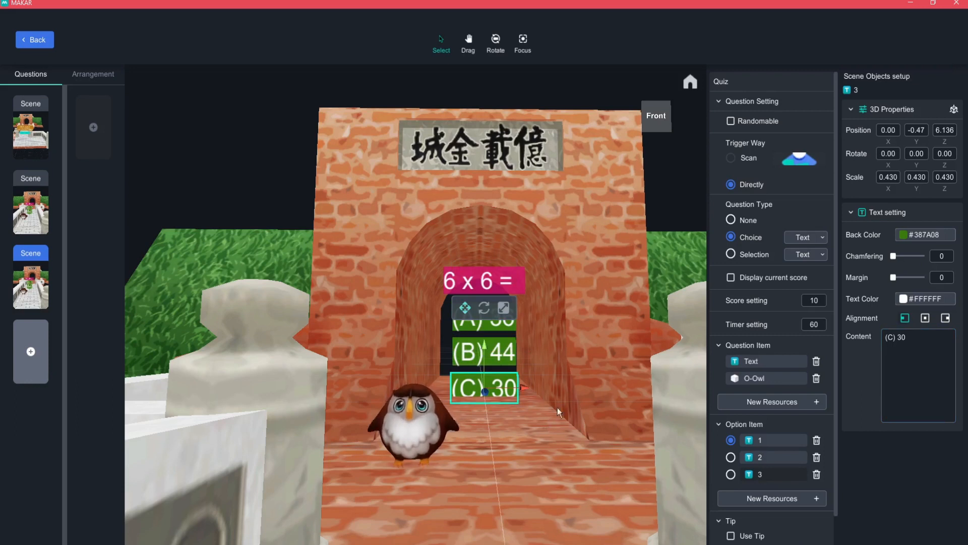
{"action": "left_click", "coordinate": [916, 338]}
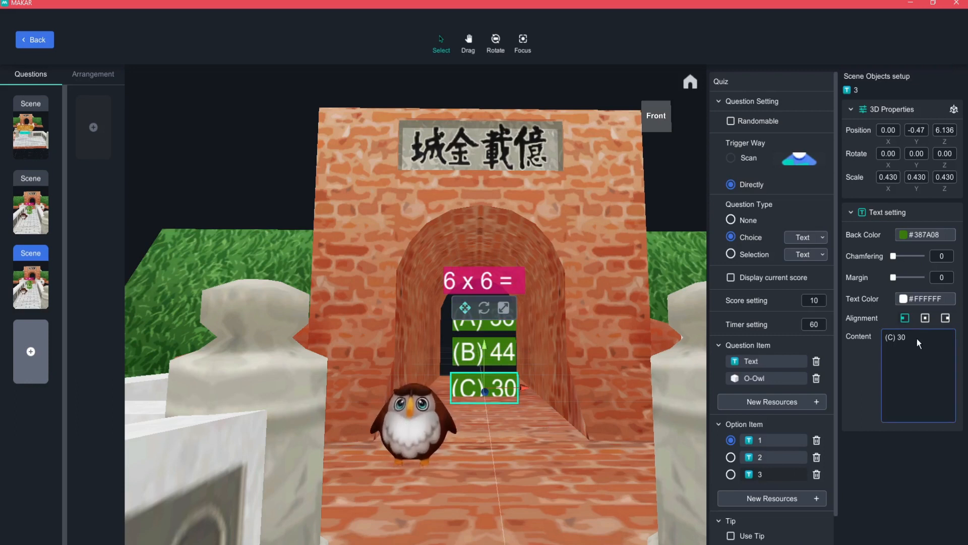
{"action": "key", "text": "BackSpace"}
{"action": "key", "text": "BackSpace"}
{"action": "type", "text": "55"}
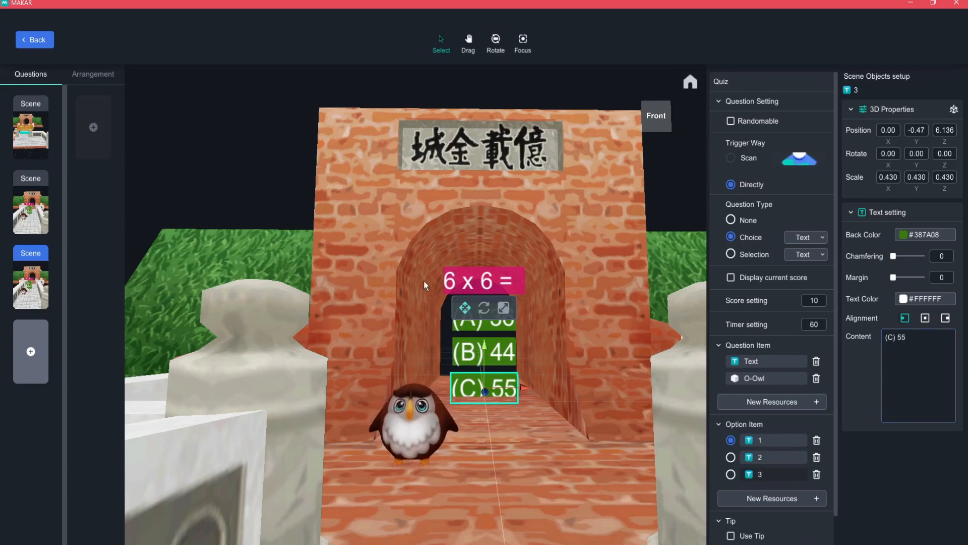
Raise the question and its three options together slightly so option C clears the brick floor, leaving the owl in place.
{"action": "left_click_drag", "start_coordinate": [418, 246], "coordinate": [482, 386]}
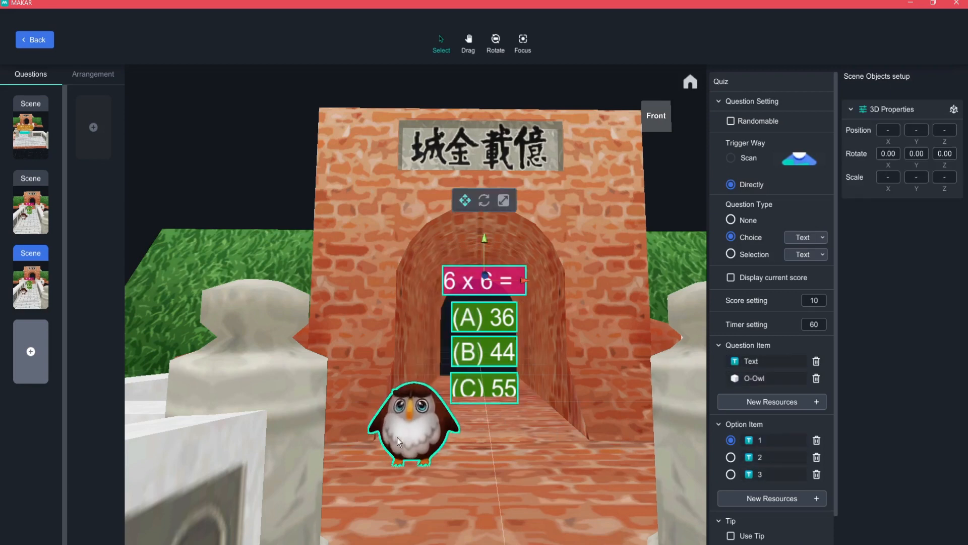
{"action": "left_click_drag", "start_coordinate": [503, 239], "coordinate": [494, 390]}
{"action": "left_click_drag", "start_coordinate": [486, 272], "coordinate": [486, 261]}
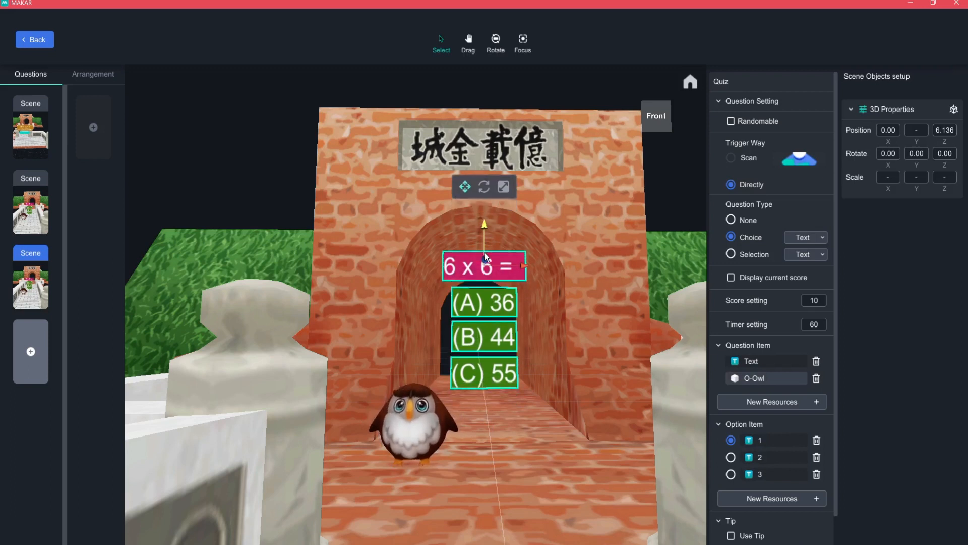
{"action": "left_click", "coordinate": [552, 455]}
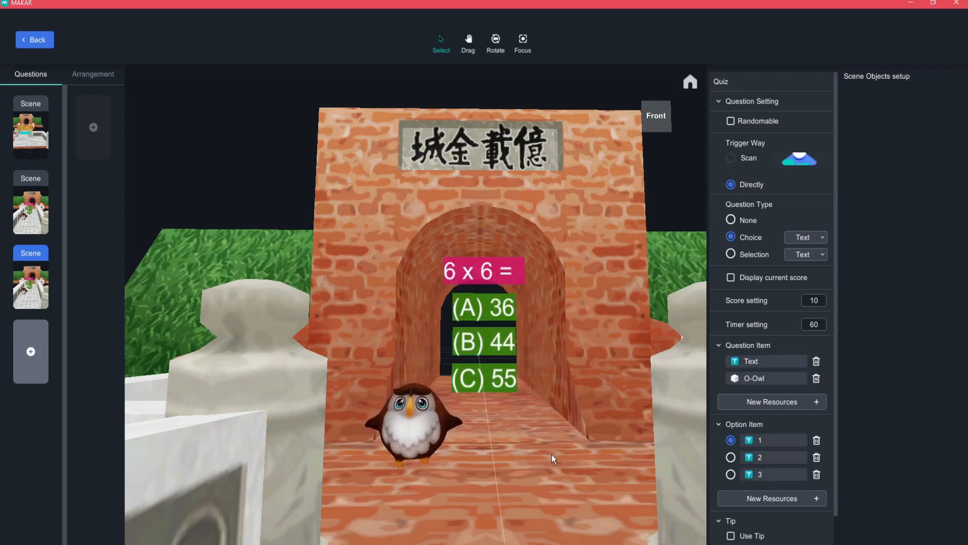
{"action": "right_click_drag", "start_coordinate": [564, 450], "coordinate": [566, 450]}
{"action": "left_click_drag", "start_coordinate": [566, 450], "coordinate": [206, 467]}
{"action": "left_click_drag", "start_coordinate": [514, 453], "coordinate": [424, 456]}
{"action": "right_click_drag", "start_coordinate": [344, 445], "coordinate": [560, 462]}
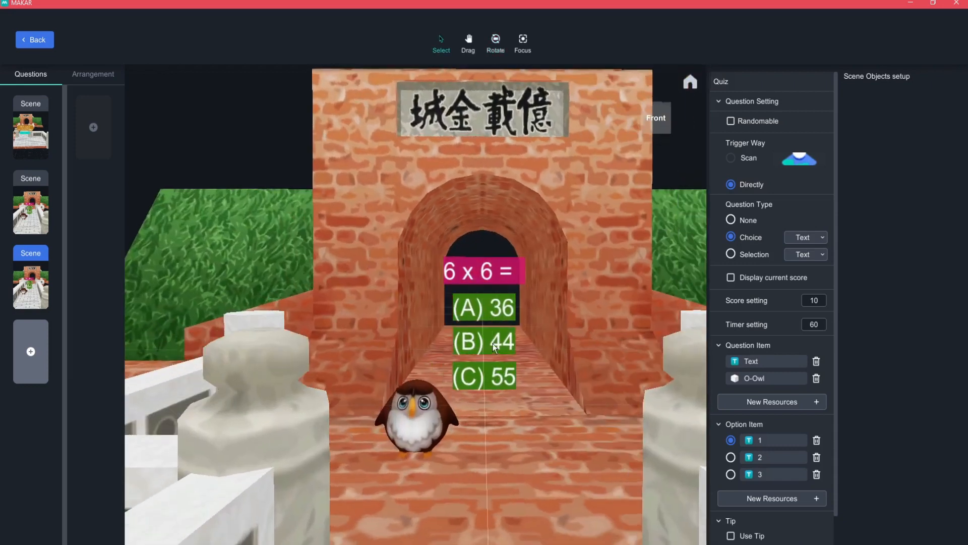
{"action": "left_click", "coordinate": [813, 301]}
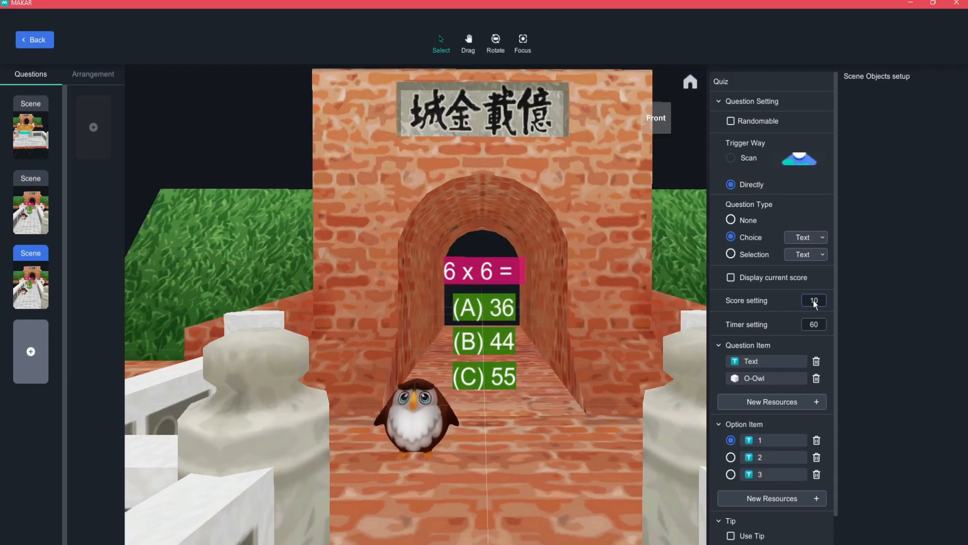
{"action": "left_click", "coordinate": [815, 326]}
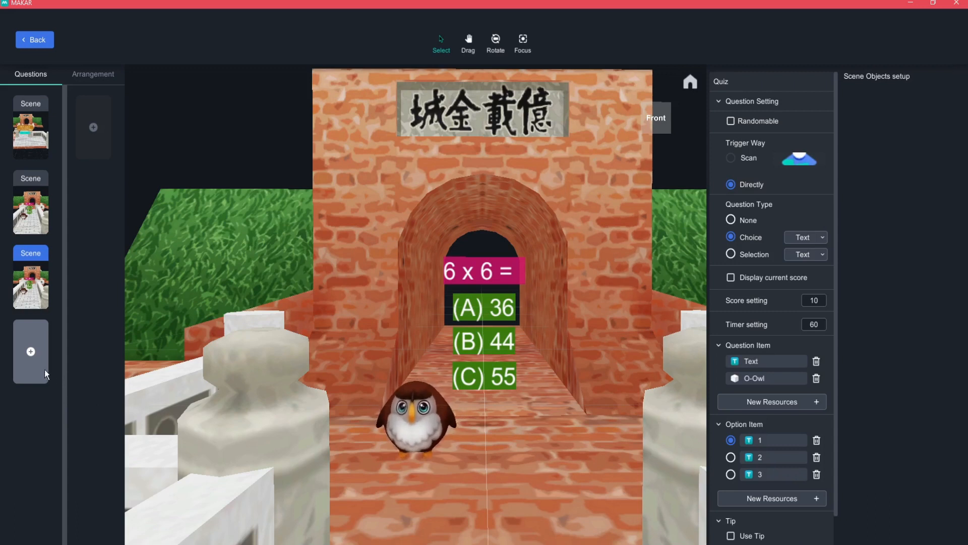
Add a new empty scene after the second question scene.
{"action": "left_click", "coordinate": [32, 351]}
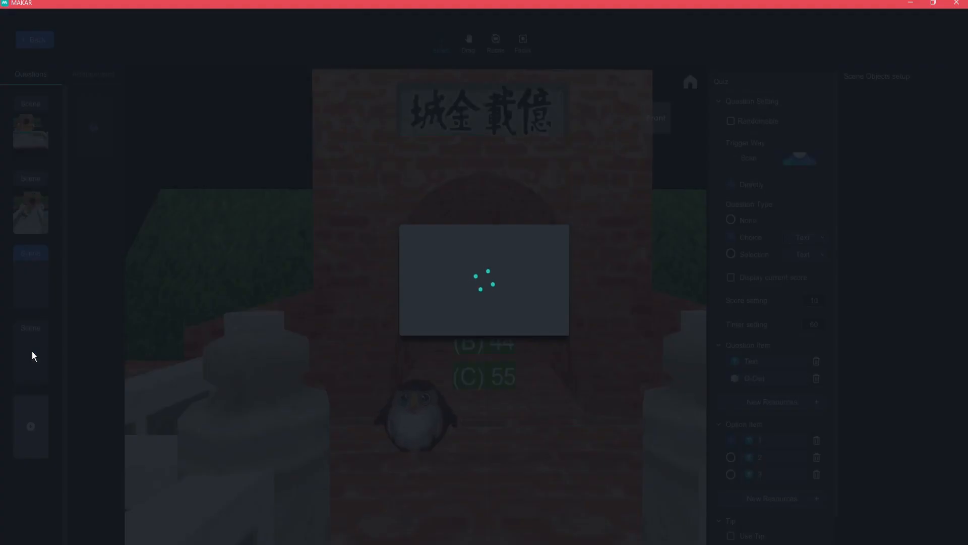
{"action": "right_click_drag", "start_coordinate": [498, 343], "coordinate": [396, 358]}
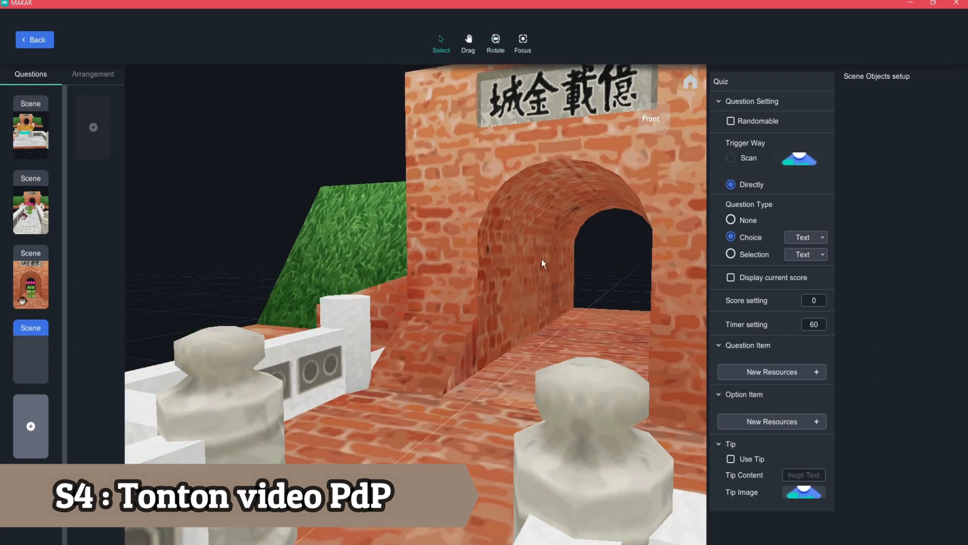
{"action": "right_click_drag", "start_coordinate": [465, 347], "coordinate": [569, 342]}
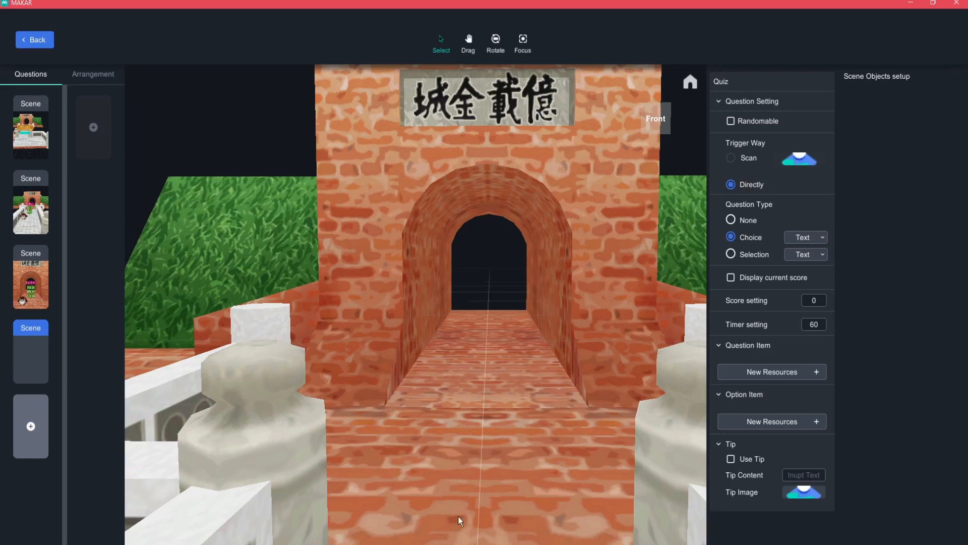
Switch to YouTube in the browser, search for "lagu tambah" and open the video "Lagu Kanak Kanak | OPERASI TAMBAH HD | PASTI".
{"action": "key", "text": "alt+Tab"}
{"action": "left_click", "coordinate": [381, 49]}
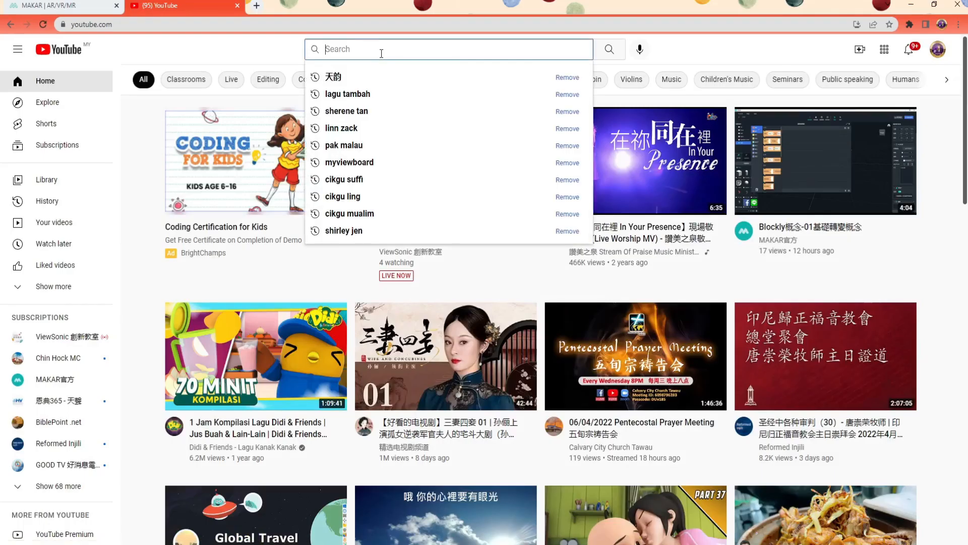
{"action": "type", "text": "lag"}
{"action": "key", "text": "Down"}
{"action": "key", "text": "Return"}
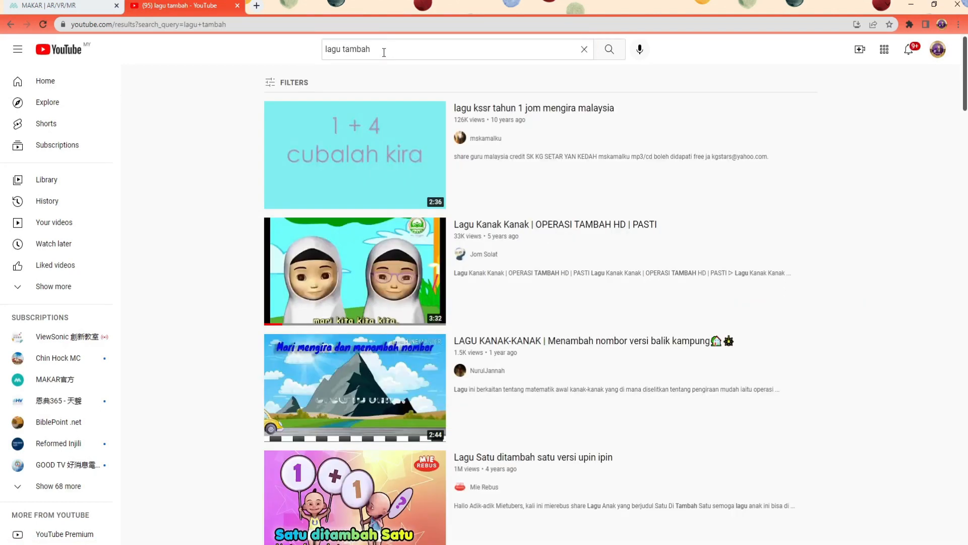
{"action": "mouse_move", "coordinate": [344, 262]}
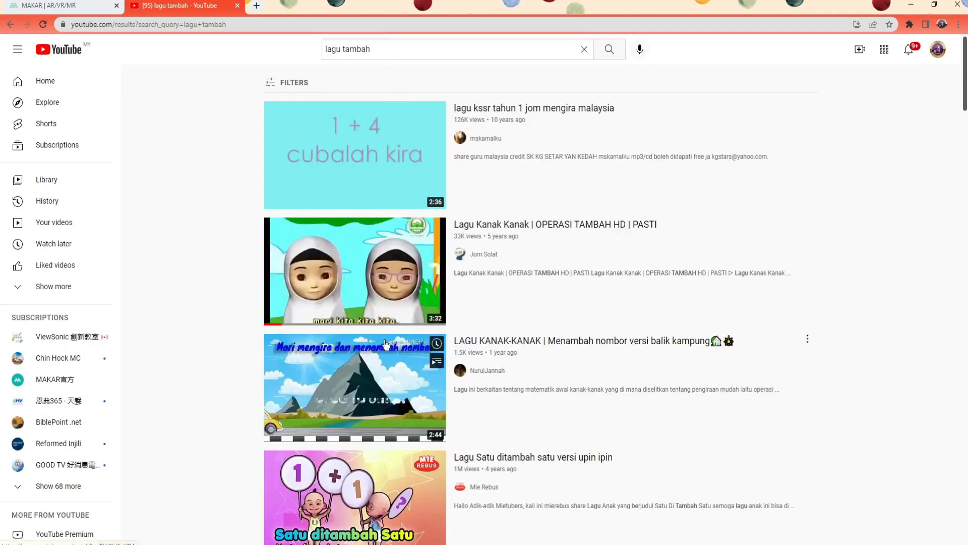
{"action": "left_click", "coordinate": [345, 261]}
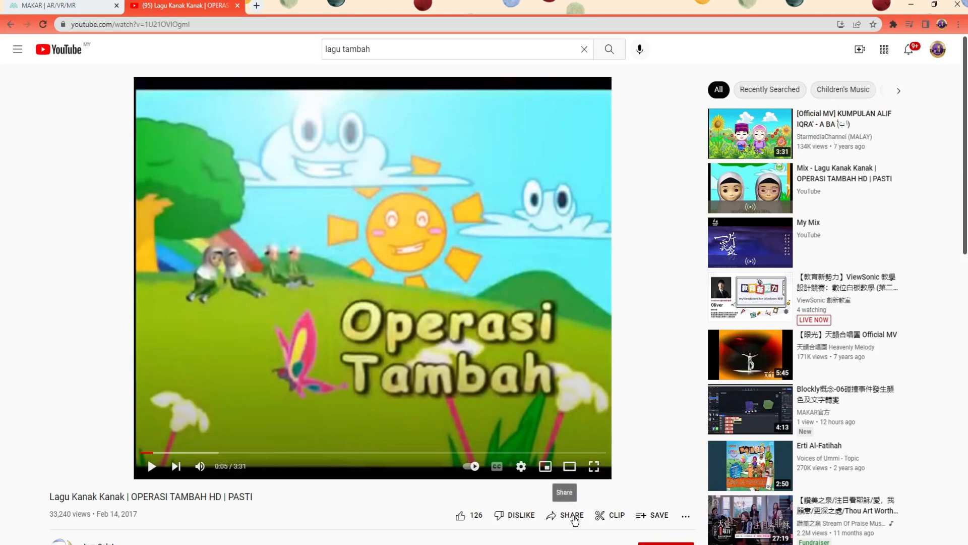
Copy the video's share link and close the sharing dialog.
{"action": "left_click", "coordinate": [575, 516]}
{"action": "left_click", "coordinate": [580, 358]}
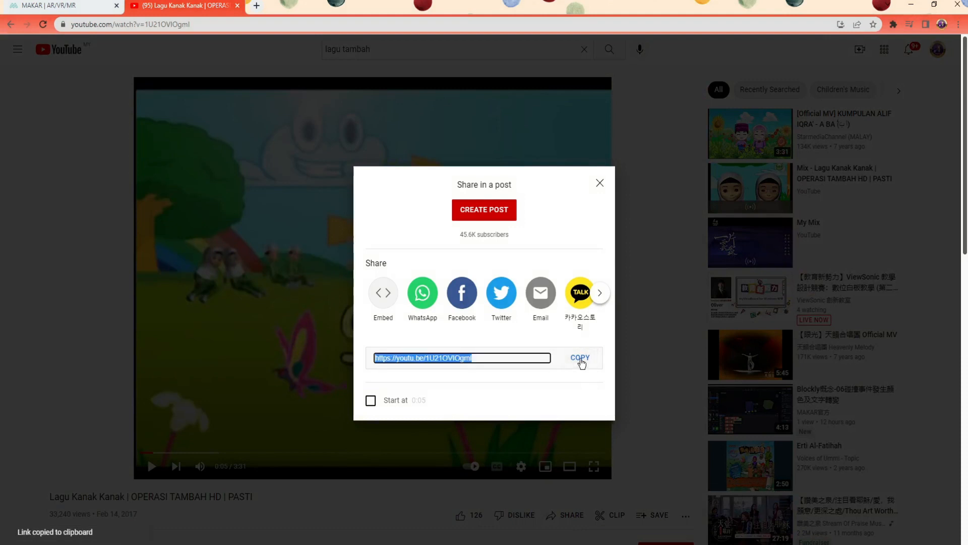
{"action": "left_click", "coordinate": [600, 183]}
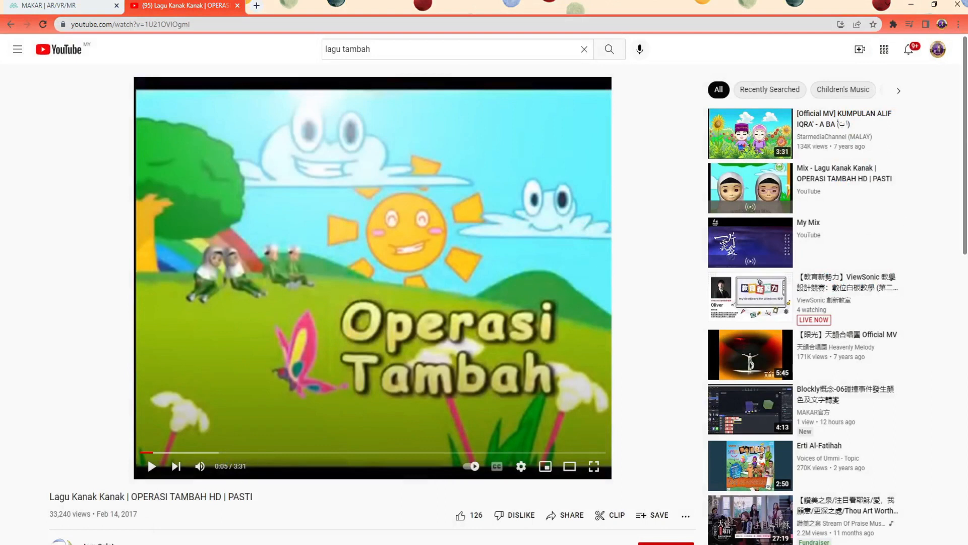
Switch back to MAKAR and leave the quiz editor for the main KUIZ AR project scene.
{"action": "mouse_move", "coordinate": [433, 544]}
{"action": "left_click", "coordinate": [434, 520]}
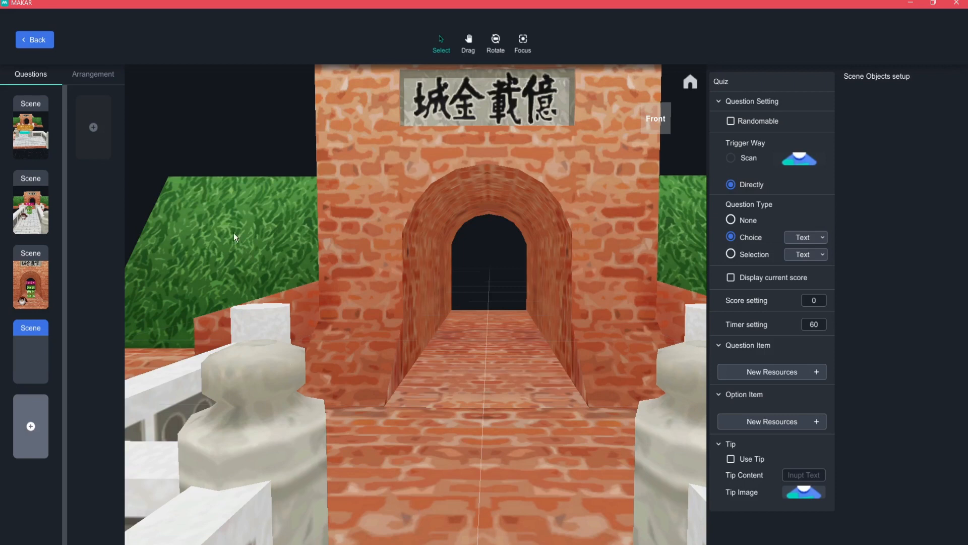
{"action": "left_click", "coordinate": [32, 44]}
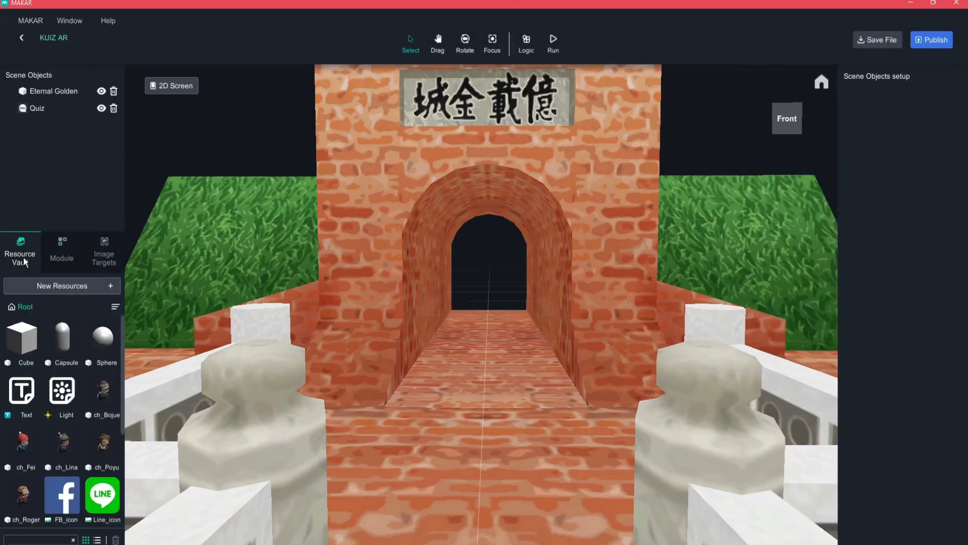
Add a new YouTube video resource to the resource vault using the copied video link.
{"action": "left_click", "coordinate": [74, 286]}
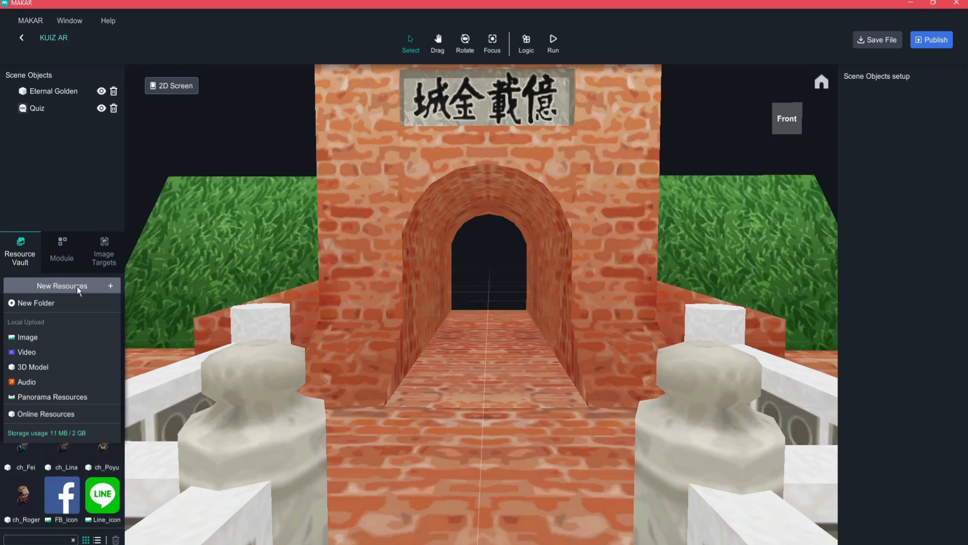
{"action": "mouse_move", "coordinate": [51, 355]}
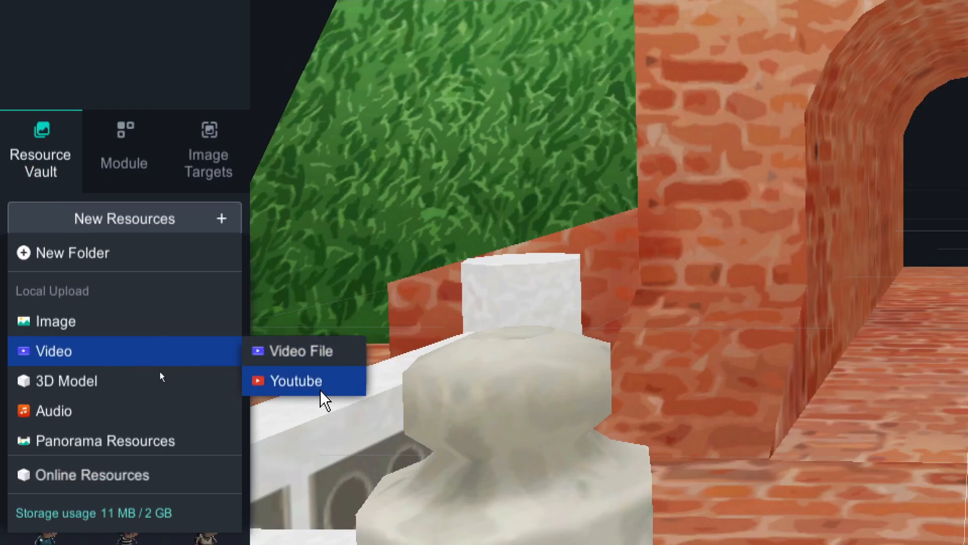
{"action": "left_click", "coordinate": [321, 393]}
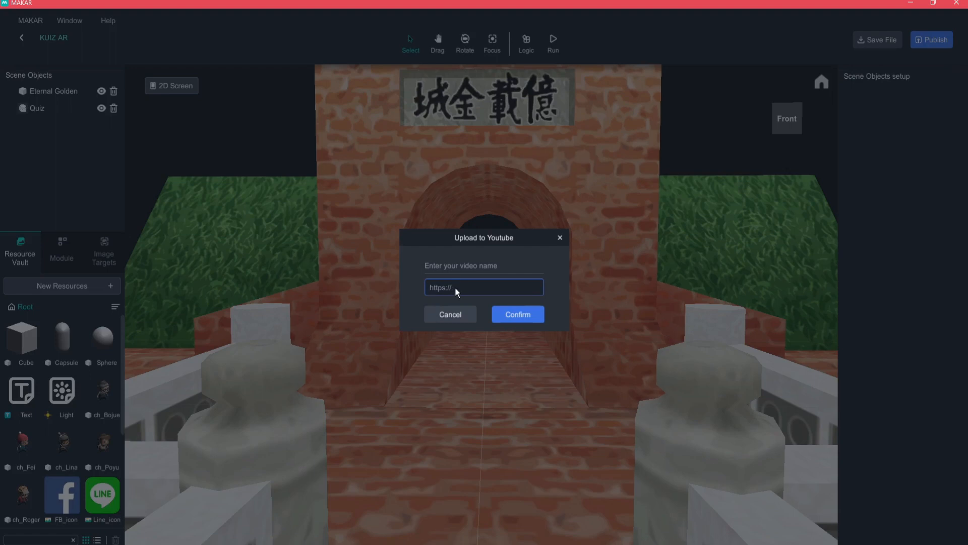
{"action": "key", "text": "ctrl+v"}
{"action": "left_click", "coordinate": [512, 317]}
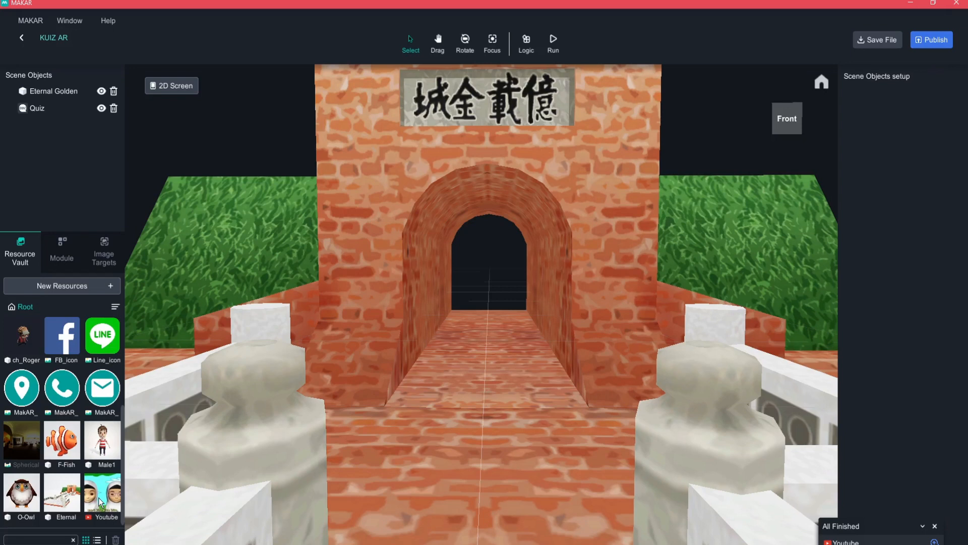
Open the Quiz object's editor and set the fourth scene's question type to None.
{"action": "left_click", "coordinate": [42, 110]}
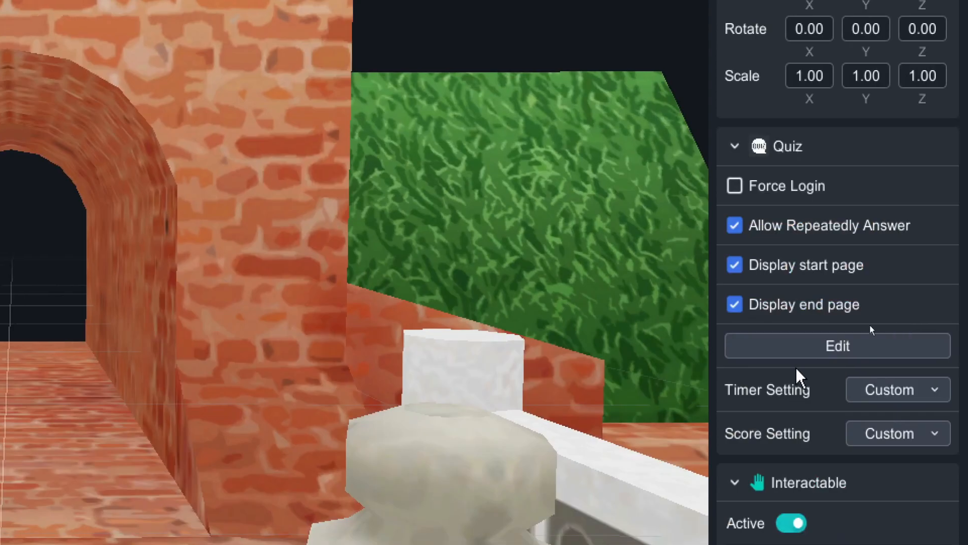
{"action": "left_click", "coordinate": [827, 351]}
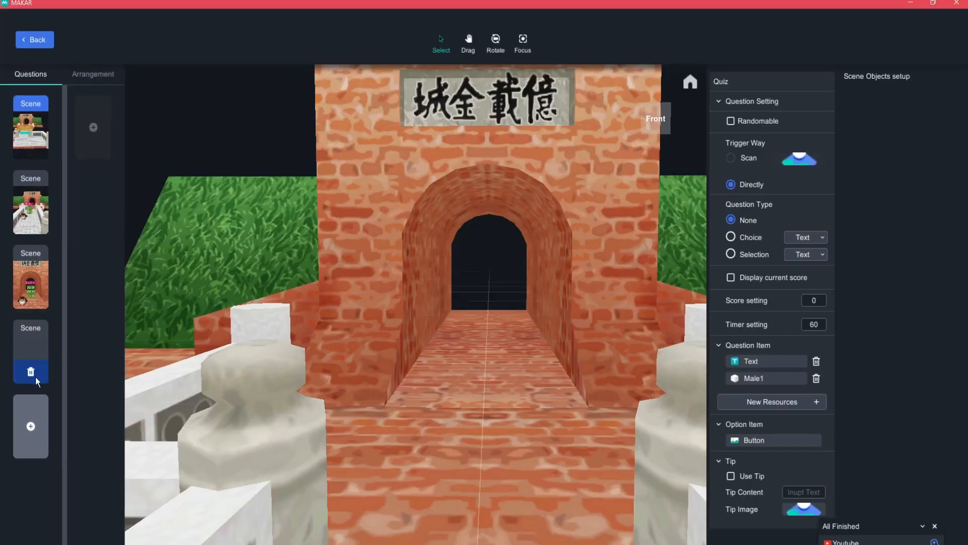
{"action": "left_click", "coordinate": [41, 346]}
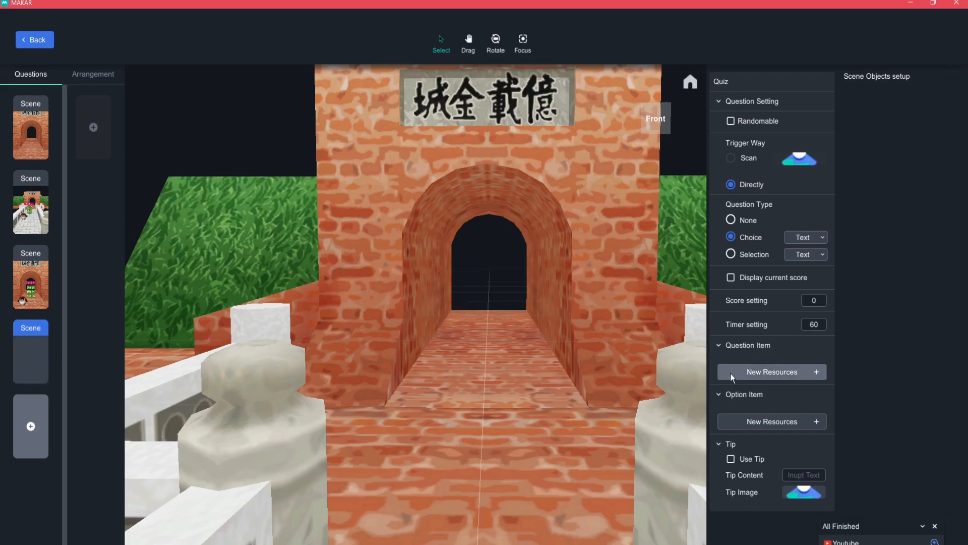
{"action": "left_click", "coordinate": [731, 220]}
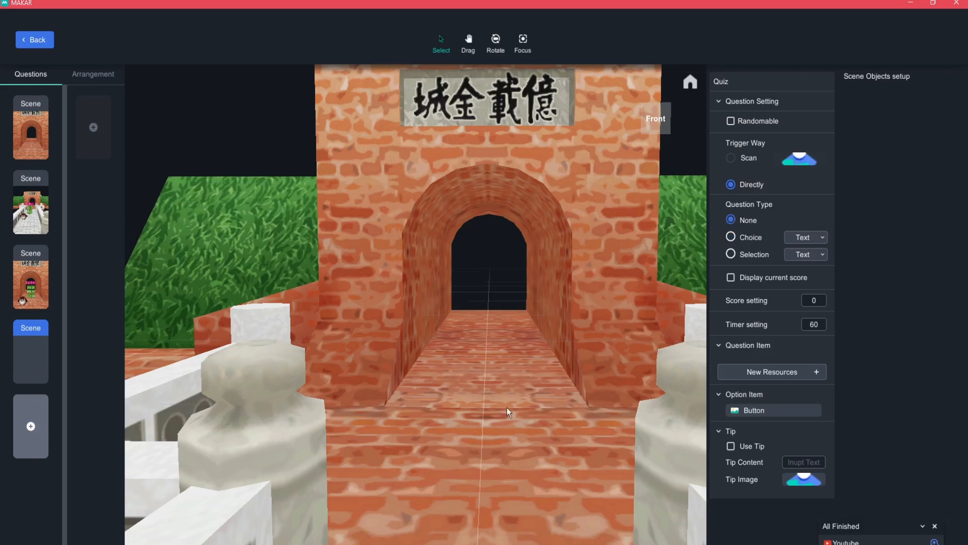
Shrink the fourth scene's OK button uniformly to a scale of about 0.044.
{"action": "scroll", "coordinate": [507, 408], "scroll_direction": "down", "scroll_amount": 10}
{"action": "scroll", "coordinate": [507, 407], "scroll_direction": "down", "scroll_amount": 3}
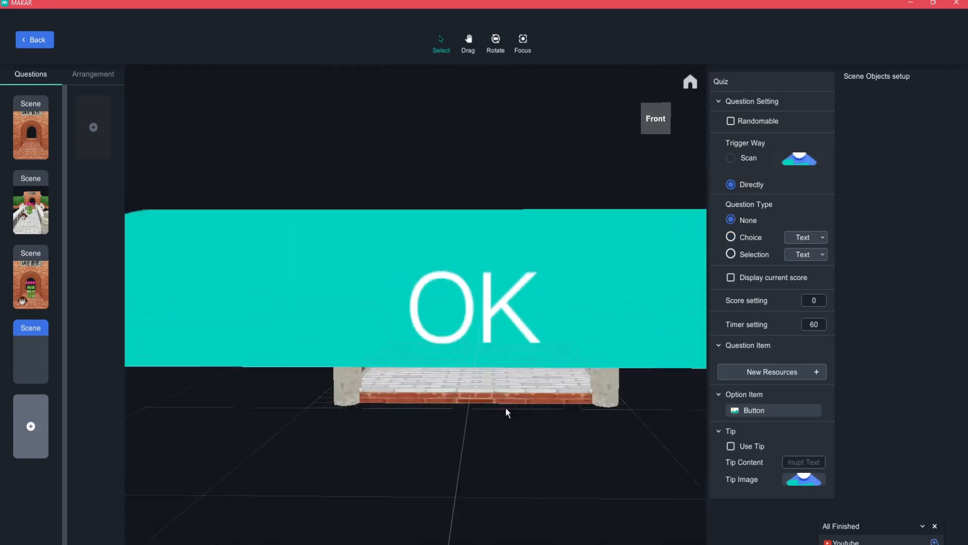
{"action": "left_click", "coordinate": [492, 326]}
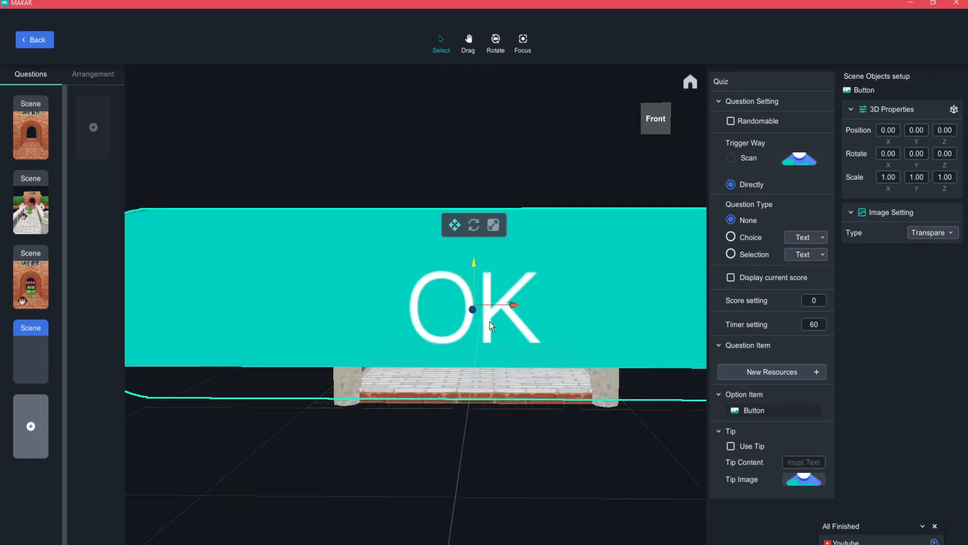
{"action": "left_click", "coordinate": [493, 225]}
{"action": "left_click_drag", "start_coordinate": [474, 307], "coordinate": [446, 340]}
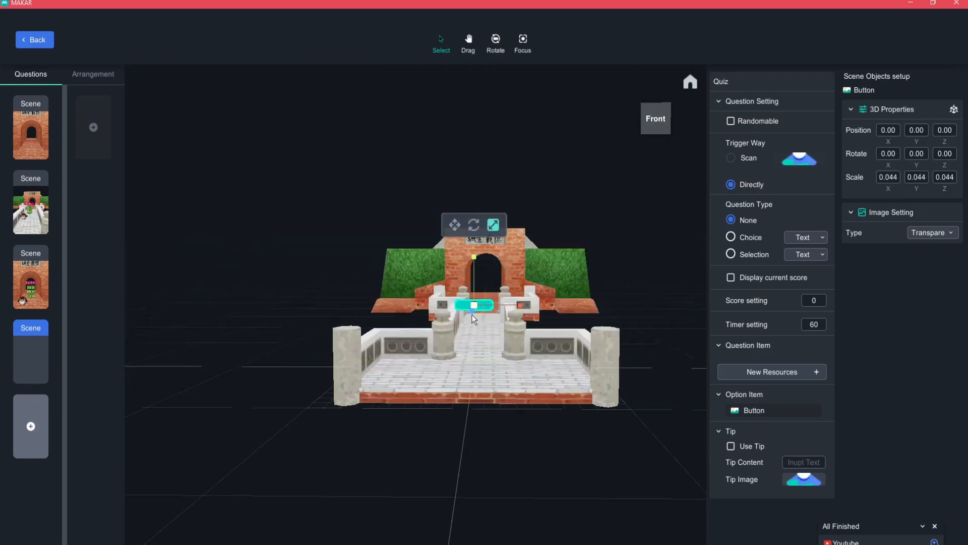
Move the OK button back along the bridge to the castle archway, at about Z 5.826.
{"action": "right_click_drag", "start_coordinate": [483, 310], "coordinate": [487, 411]}
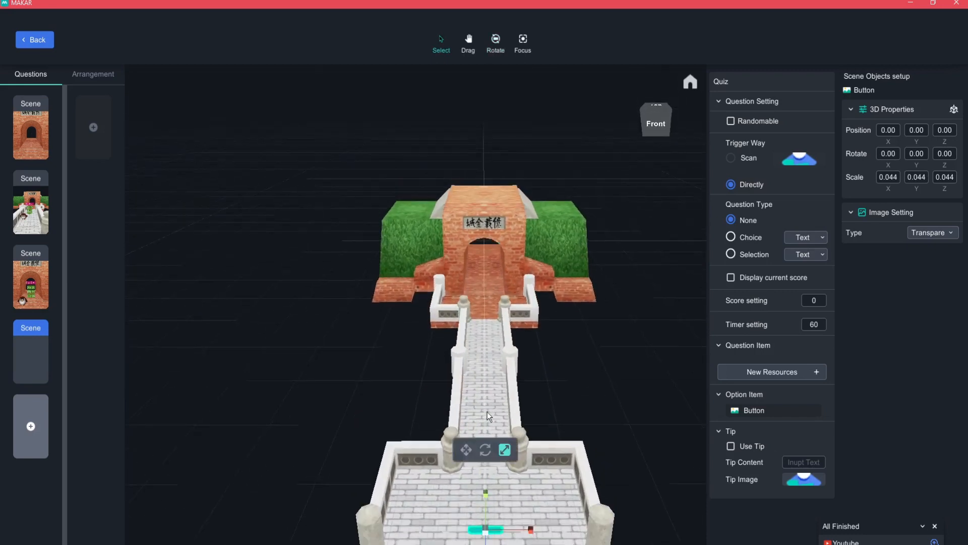
{"action": "left_click_drag", "start_coordinate": [481, 464], "coordinate": [483, 256]}
{"action": "scroll", "coordinate": [500, 301], "scroll_direction": "up", "scroll_amount": 5}
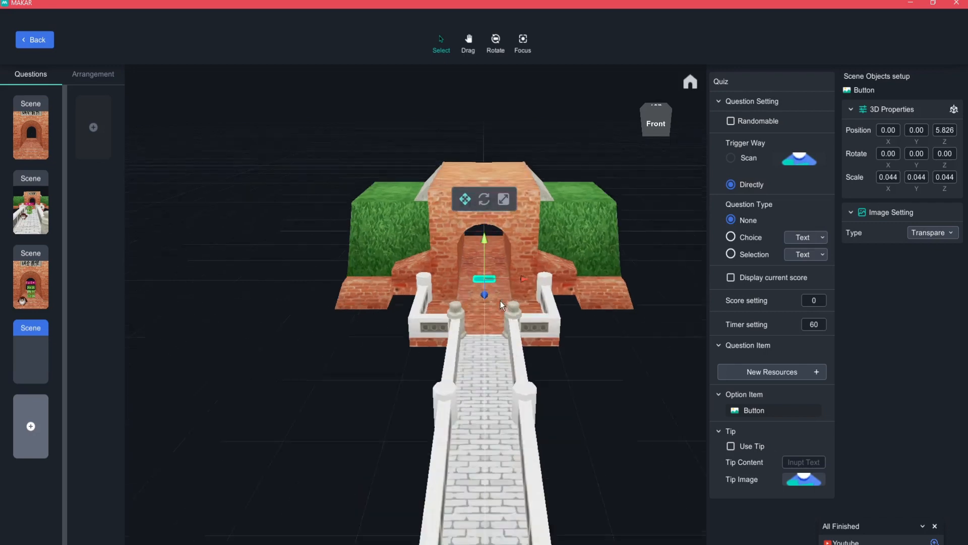
{"action": "scroll", "coordinate": [517, 335], "scroll_direction": "up", "scroll_amount": 3}
{"action": "scroll", "coordinate": [517, 335], "scroll_direction": "down", "scroll_amount": 6}
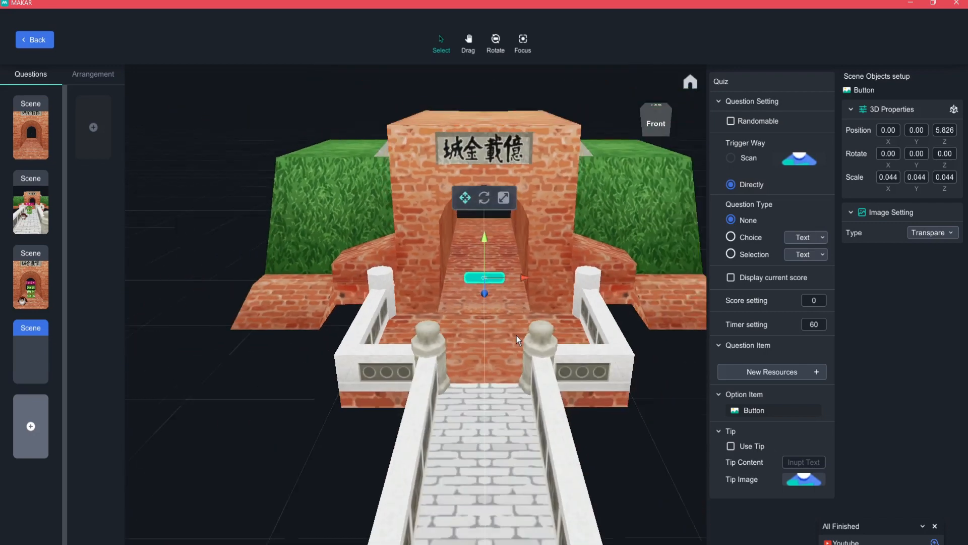
{"action": "scroll", "coordinate": [516, 335], "scroll_direction": "down", "scroll_amount": 1}
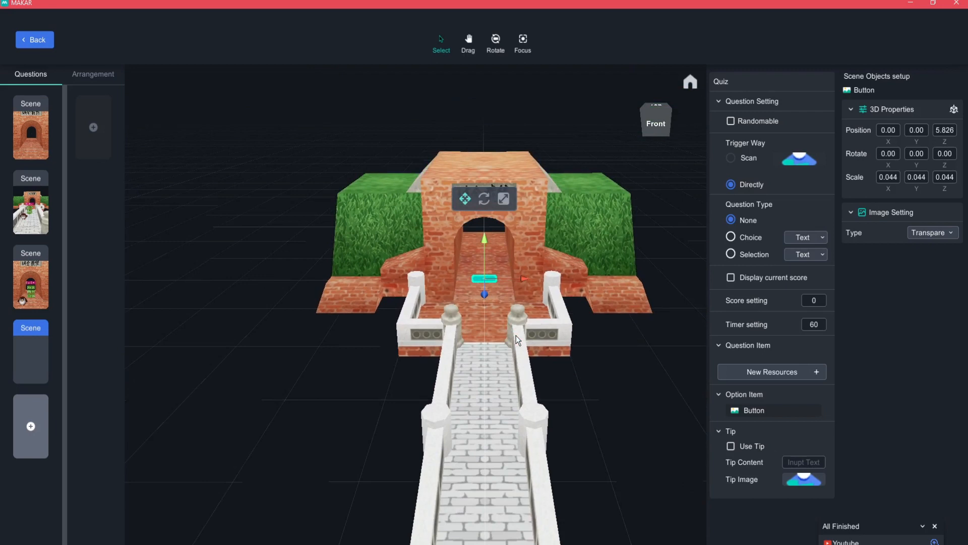
Add the YouTube video as a question item, place it in the archway at about Z 6.683 and scale it to about 0.597.
{"action": "left_click", "coordinate": [779, 372]}
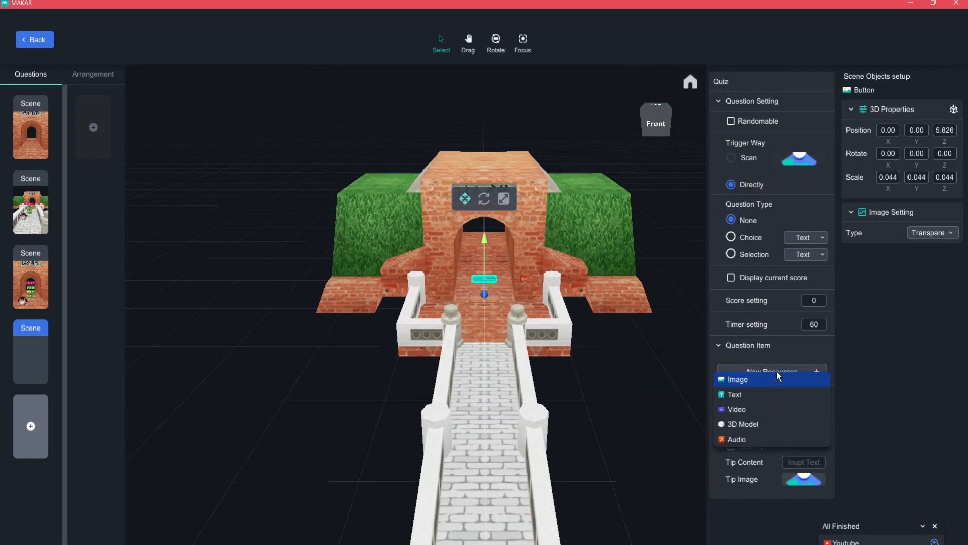
{"action": "left_click", "coordinate": [740, 409]}
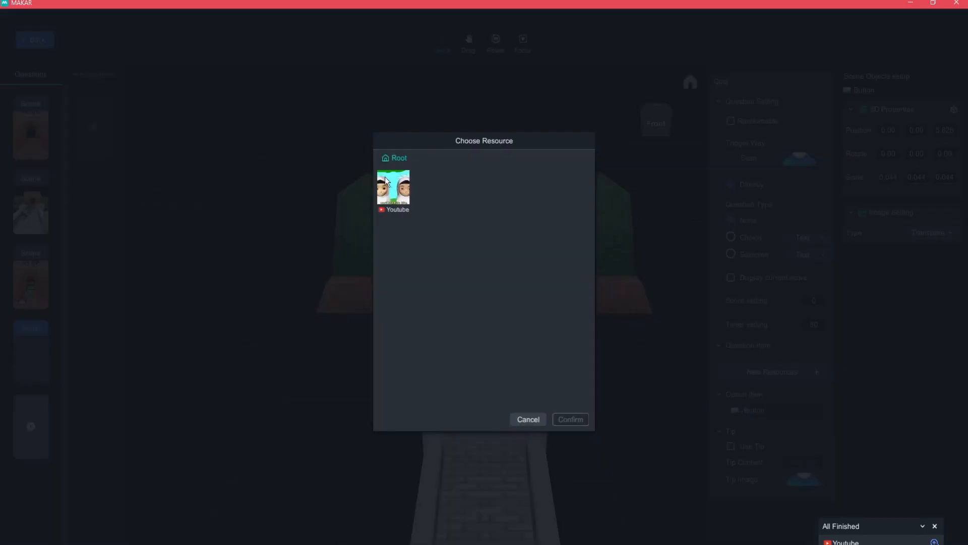
{"action": "left_click", "coordinate": [402, 196]}
{"action": "left_click", "coordinate": [567, 417]}
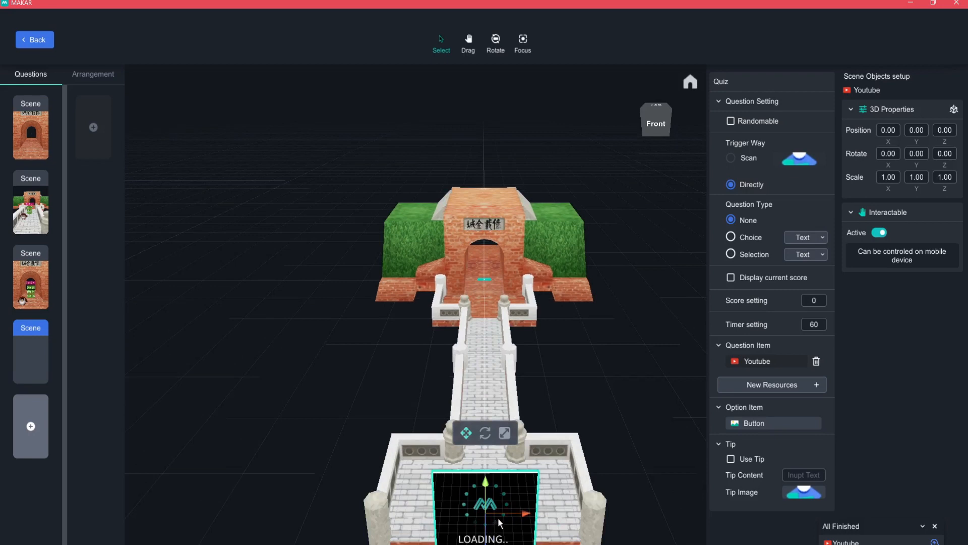
{"action": "left_click_drag", "start_coordinate": [486, 540], "coordinate": [489, 210]}
{"action": "left_click_drag", "start_coordinate": [487, 371], "coordinate": [485, 277]}
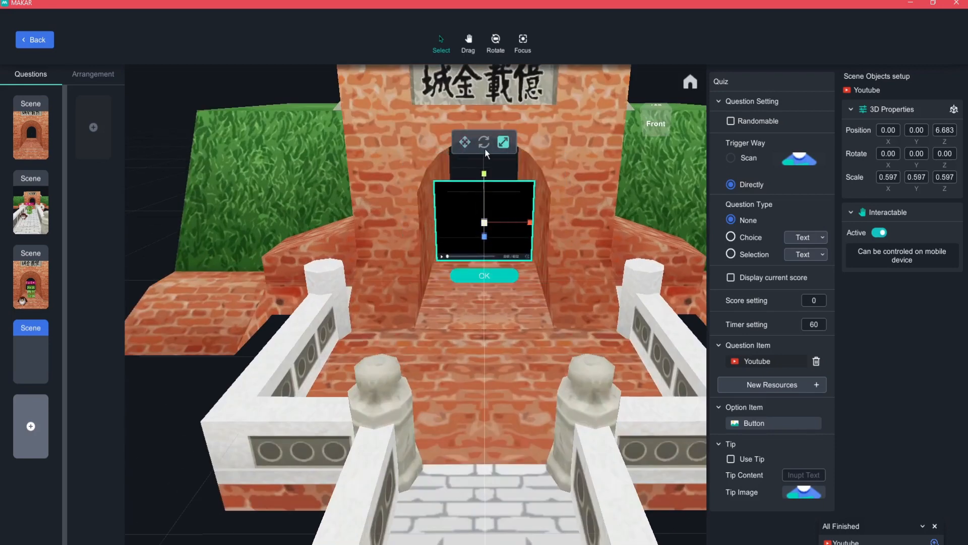
Rotate the video about -88.4° around Y and move it to the archway's left inner wall.
{"action": "left_click", "coordinate": [484, 145]}
{"action": "left_click_drag", "start_coordinate": [441, 236], "coordinate": [513, 228]}
{"action": "left_click", "coordinate": [465, 142]}
{"action": "left_click_drag", "start_coordinate": [491, 210], "coordinate": [439, 208]}
Rotate the OK button about -91.1° around Y and move it beside the video, at about X -0.25, Z 6.019.
{"action": "left_click", "coordinate": [497, 275]}
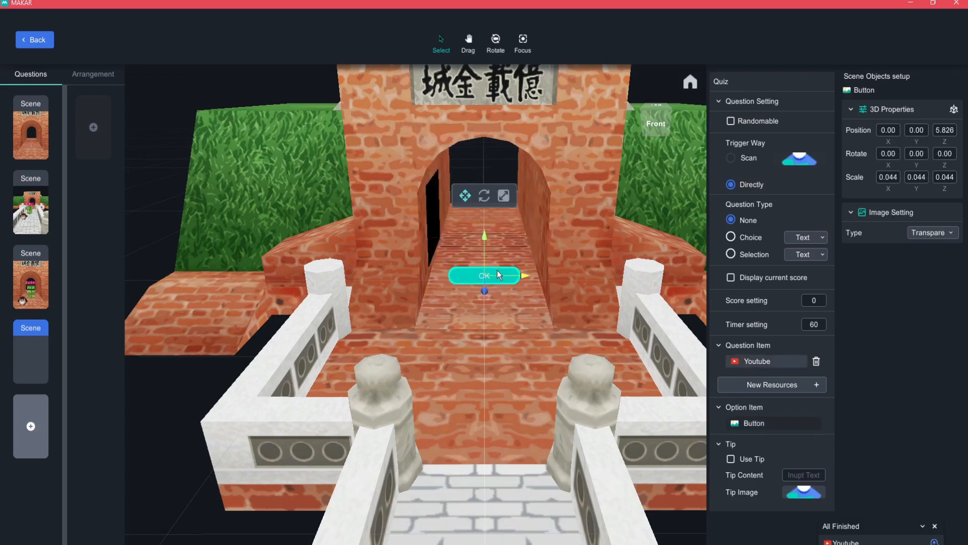
{"action": "left_click", "coordinate": [484, 196]}
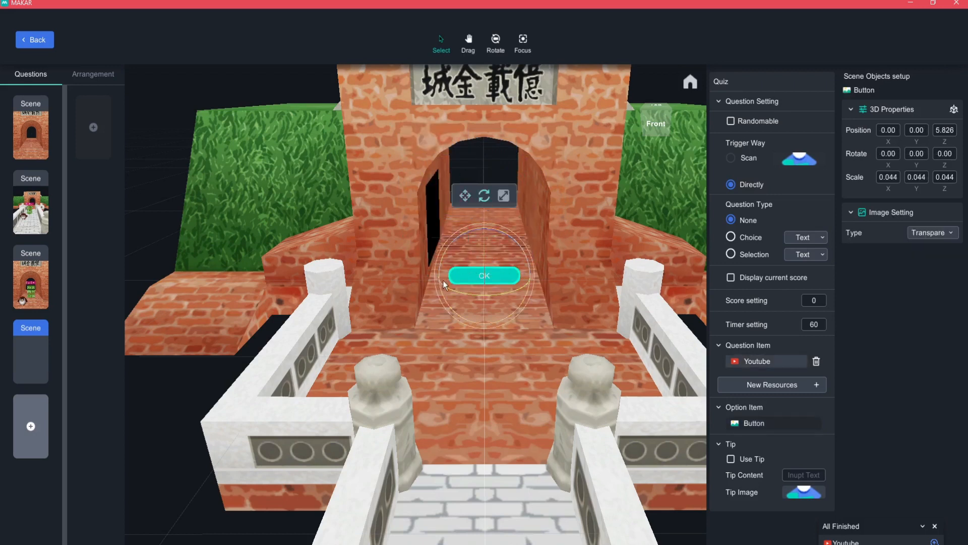
{"action": "left_click_drag", "start_coordinate": [449, 276], "coordinate": [518, 277]}
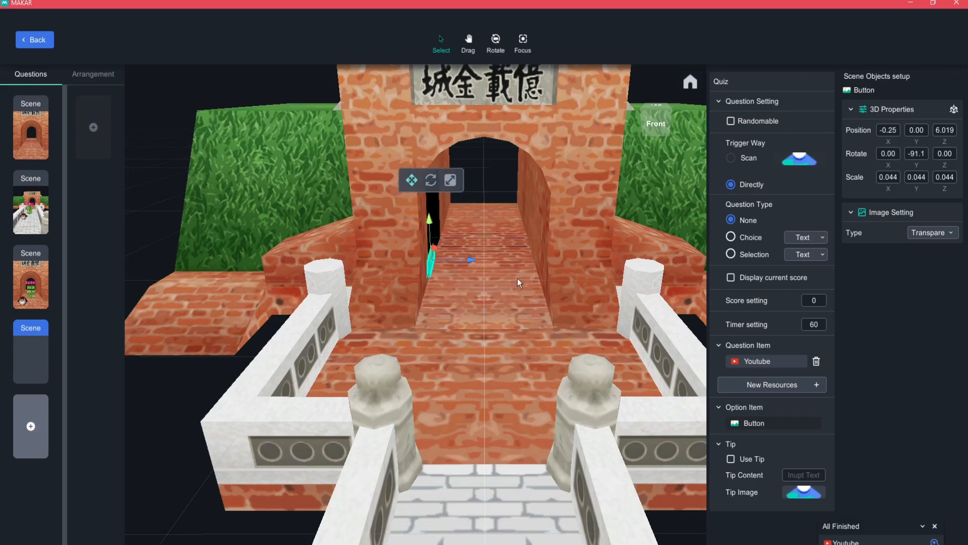
{"action": "left_click", "coordinate": [504, 287]}
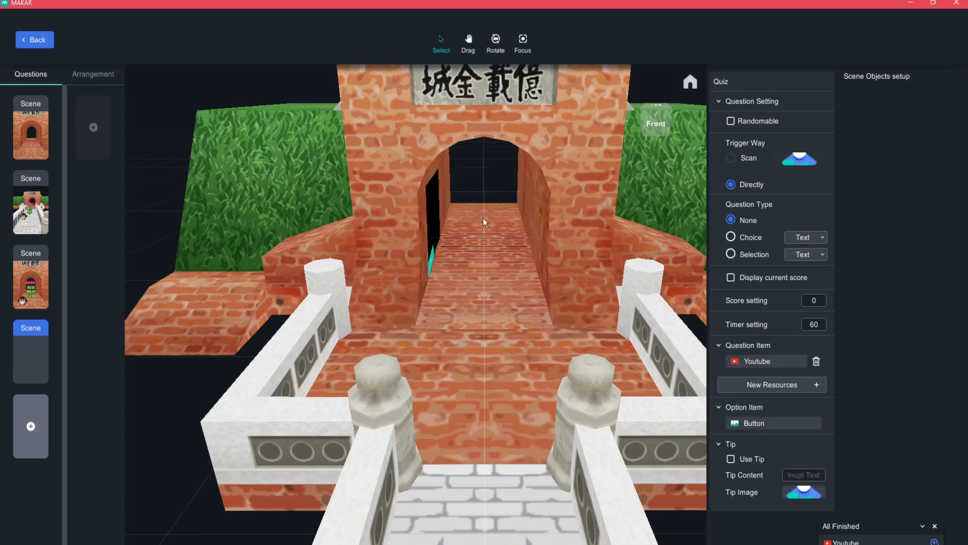
Reposition the video deeper inside the tunnel against the left wall, at about X -0.47, Y -0.15, Z 7.914.
{"action": "left_click", "coordinate": [434, 202]}
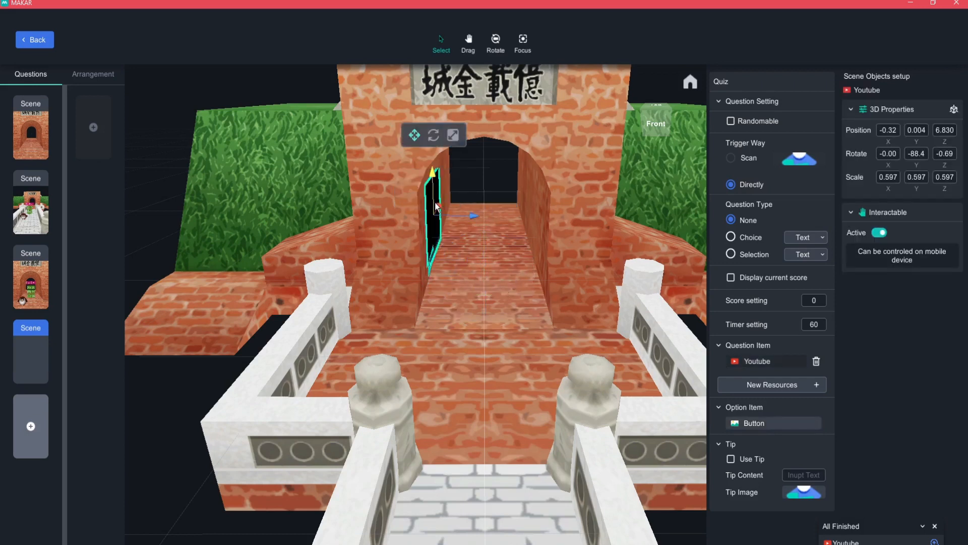
{"action": "left_click", "coordinate": [521, 48]}
{"action": "right_click_drag", "start_coordinate": [578, 330], "coordinate": [393, 299]}
{"action": "right_click_drag", "start_coordinate": [610, 393], "coordinate": [512, 397]}
{"action": "scroll", "coordinate": [511, 373], "scroll_direction": "down", "scroll_amount": 3}
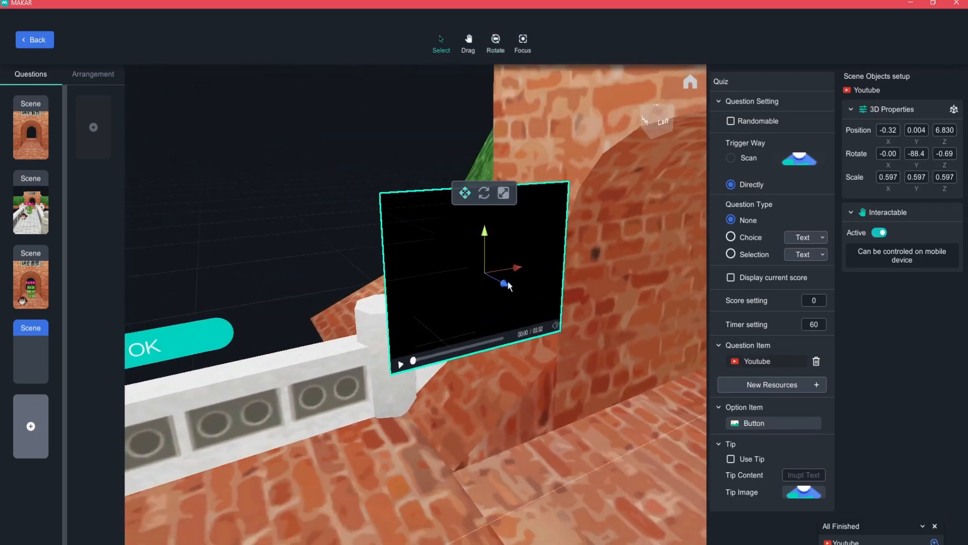
{"action": "left_click_drag", "start_coordinate": [508, 285], "coordinate": [674, 247]}
{"action": "middle_click_drag", "start_coordinate": [580, 382], "coordinate": [396, 388]}
{"action": "right_click_drag", "start_coordinate": [676, 427], "coordinate": [607, 435]}
{"action": "left_click_drag", "start_coordinate": [522, 273], "coordinate": [655, 273]}
{"action": "left_click_drag", "start_coordinate": [616, 228], "coordinate": [615, 306]}
{"action": "right_click_drag", "start_coordinate": [424, 485], "coordinate": [640, 479]}
{"action": "mouse_move", "coordinate": [446, 362]}
{"action": "left_mouse_down"}
{"action": "mouse_move", "coordinate": [512, 362]}
{"action": "mouse_move", "coordinate": [444, 365]}
{"action": "mouse_move", "coordinate": [462, 365]}
{"action": "left_mouse_up"}
{"action": "right_click_drag", "start_coordinate": [484, 422], "coordinate": [294, 451]}
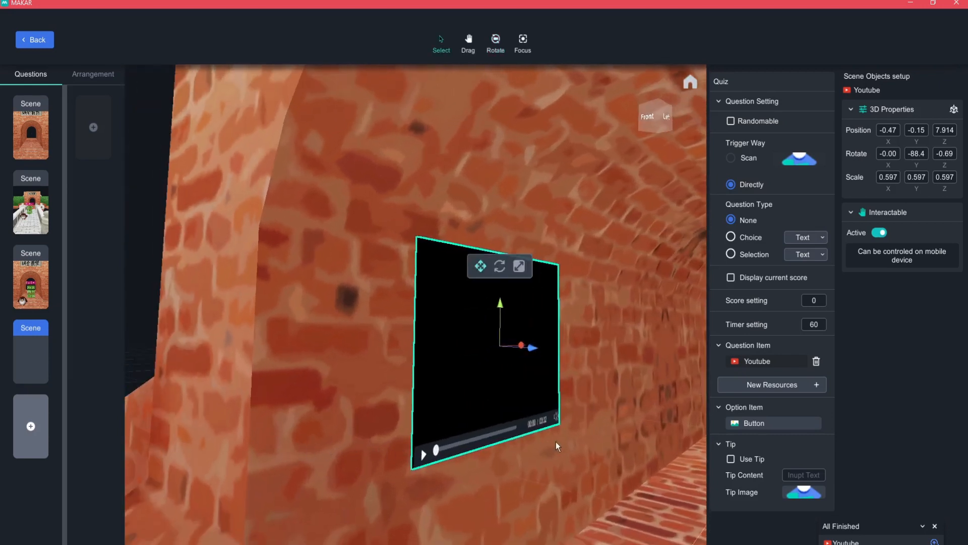
{"action": "scroll", "coordinate": [639, 432], "scroll_direction": "down", "scroll_amount": 5}
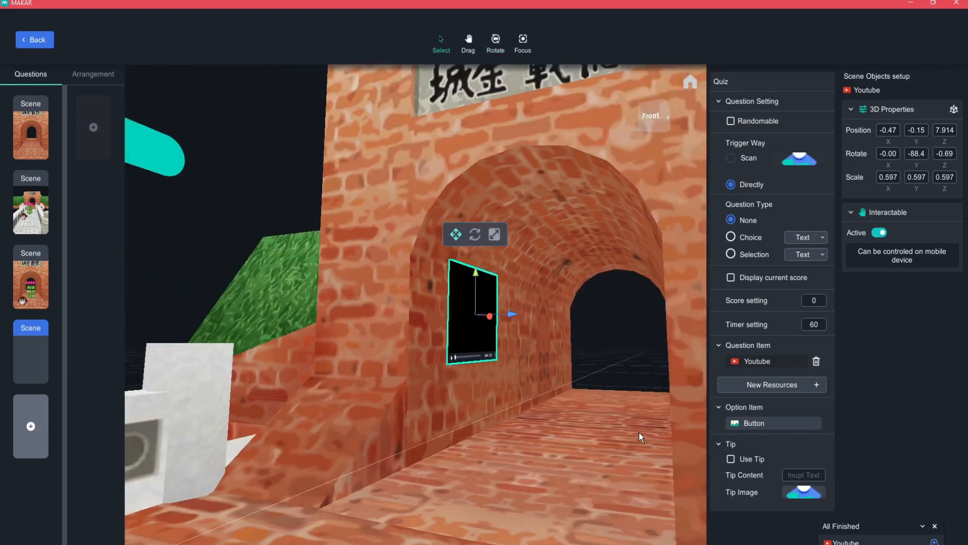
Move the OK button into the archway in front of the video, at about X 0.116, Y -0.32, Z 7.182.
{"action": "scroll", "coordinate": [639, 431], "scroll_direction": "down", "scroll_amount": 3}
{"action": "left_click", "coordinate": [292, 202]}
{"action": "left_click_drag", "start_coordinate": [307, 208], "coordinate": [516, 320]}
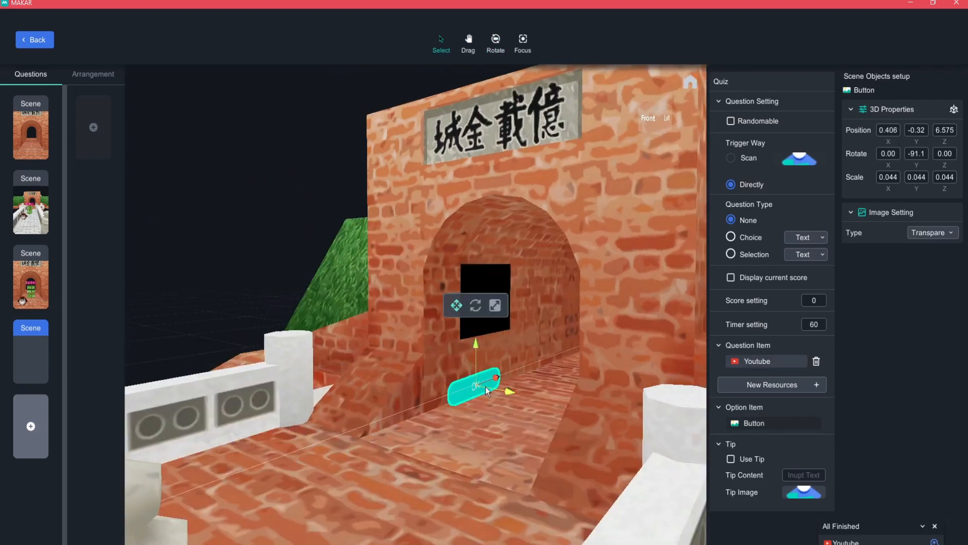
{"action": "left_click_drag", "start_coordinate": [486, 387], "coordinate": [461, 386]}
{"action": "right_click_drag", "start_coordinate": [461, 386], "coordinate": [556, 380]}
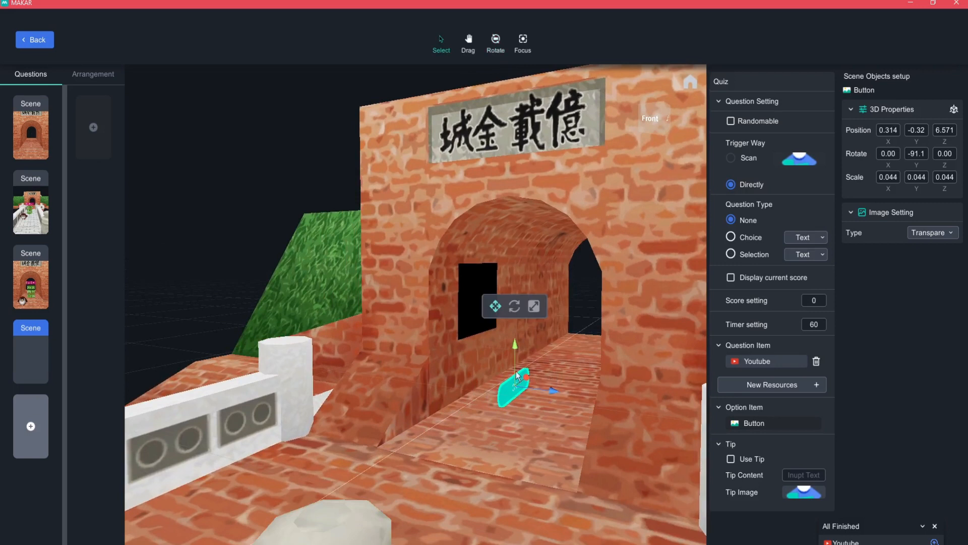
{"action": "left_click", "coordinate": [496, 42]}
{"action": "left_click", "coordinate": [442, 42]}
{"action": "right_click_drag", "start_coordinate": [557, 373], "coordinate": [458, 397]}
{"action": "left_click_drag", "start_coordinate": [440, 406], "coordinate": [505, 364]}
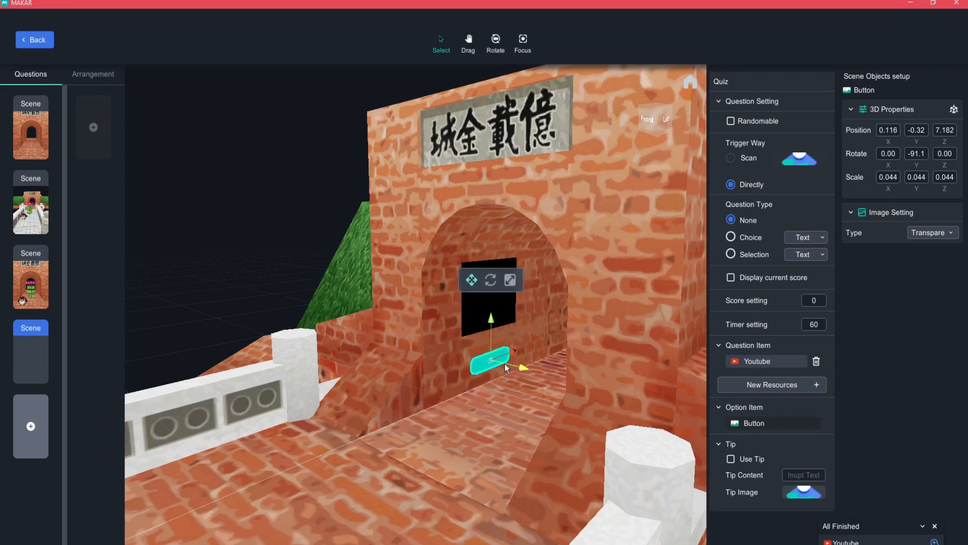
Focus on the video and move the OK button along the wall to just beneath it.
{"action": "left_click", "coordinate": [506, 302]}
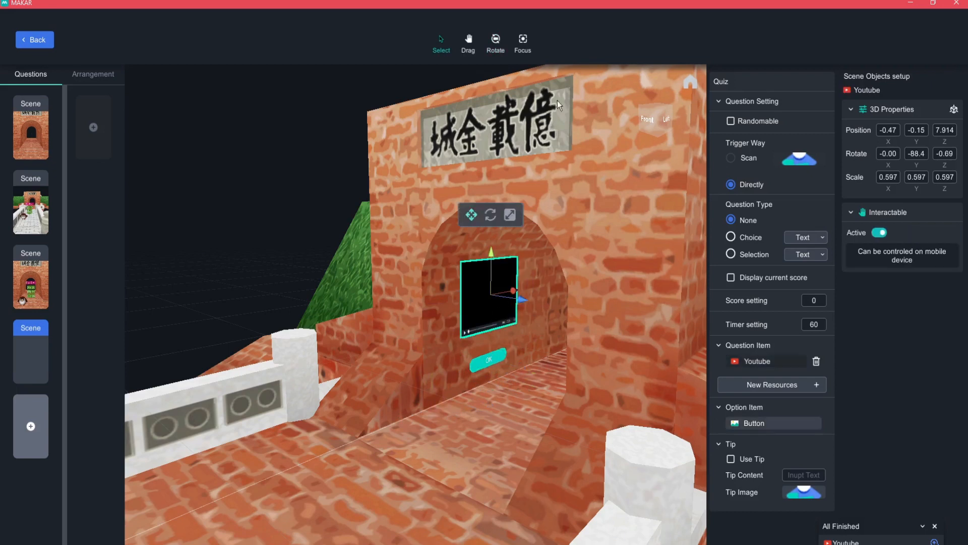
{"action": "left_click", "coordinate": [527, 44]}
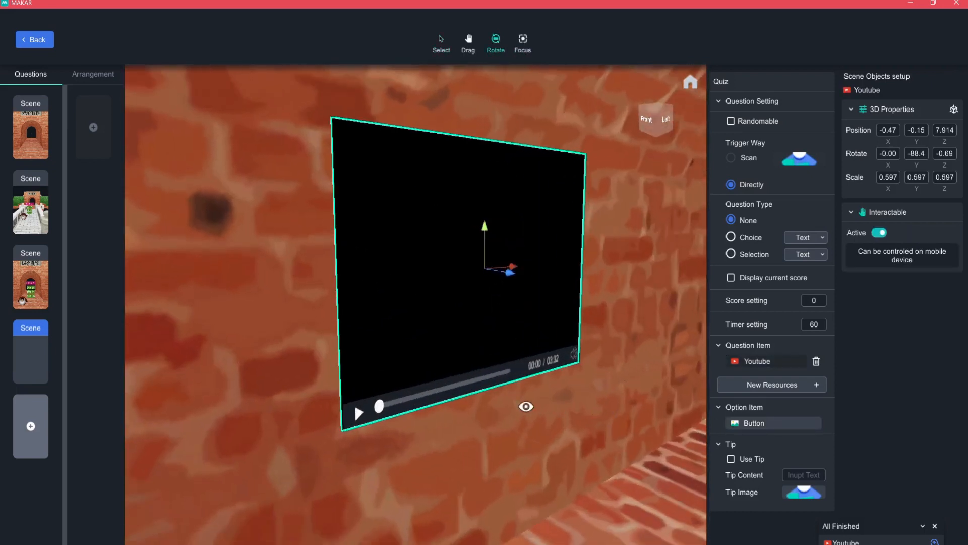
{"action": "scroll", "coordinate": [539, 441], "scroll_direction": "down", "scroll_amount": 4}
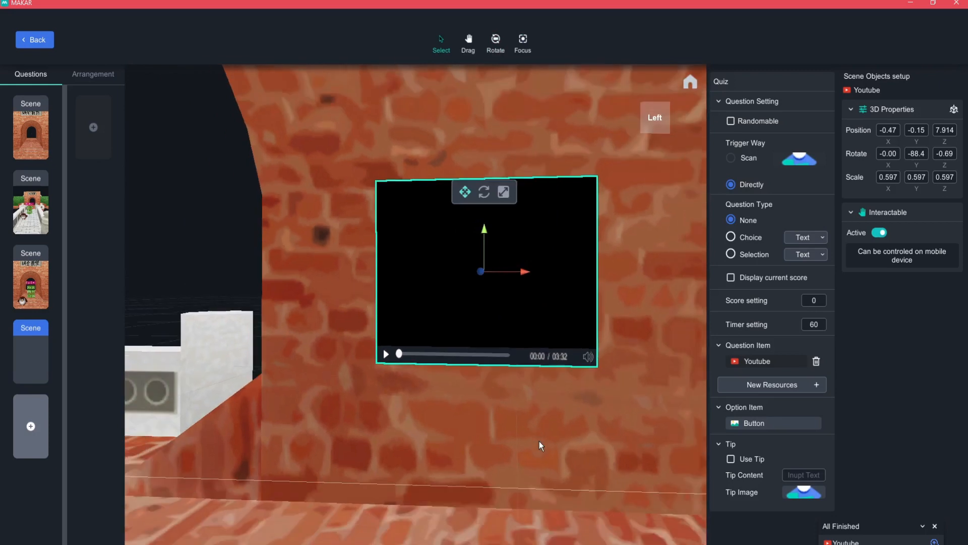
{"action": "scroll", "coordinate": [540, 441], "scroll_direction": "down", "scroll_amount": 2}
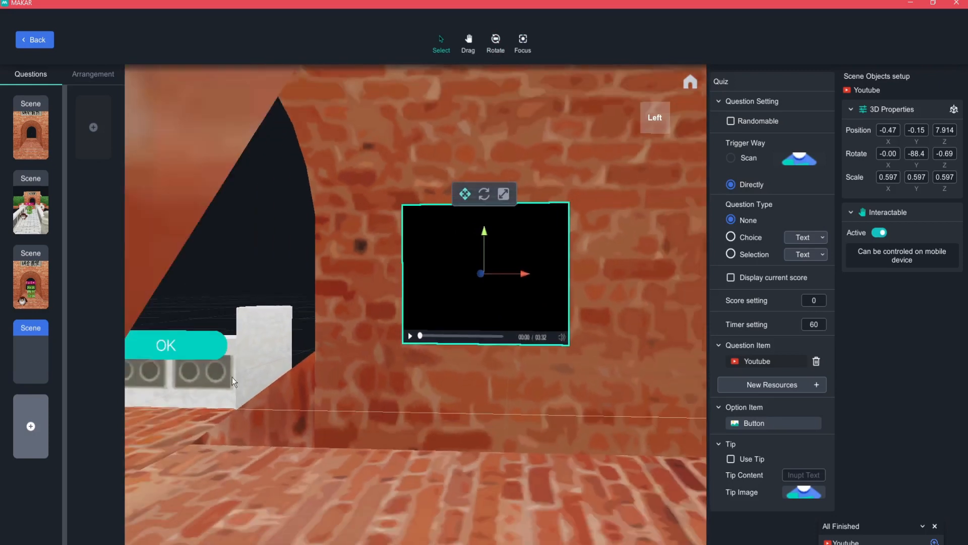
{"action": "left_click", "coordinate": [207, 341]}
{"action": "left_click_drag", "start_coordinate": [171, 343], "coordinate": [514, 378]}
{"action": "left_click_drag", "start_coordinate": [508, 330], "coordinate": [504, 403]}
Shift the video slightly up and further along the tunnel wall, and move the OK button along with it.
{"action": "left_click", "coordinate": [483, 282]}
{"action": "left_click_drag", "start_coordinate": [483, 274], "coordinate": [485, 247]}
{"action": "left_click_drag", "start_coordinate": [525, 274], "coordinate": [612, 273]}
{"action": "left_click", "coordinate": [492, 361]}
{"action": "left_click_drag", "start_coordinate": [494, 350], "coordinate": [562, 366]}
Fine-tune the OK button's height so that it sits centred close below the video, and deselect it.
{"action": "right_click_drag", "start_coordinate": [562, 366], "coordinate": [522, 337]}
{"action": "left_click", "coordinate": [520, 313]}
{"action": "right_click_drag", "start_coordinate": [487, 307], "coordinate": [520, 293]}
{"action": "scroll", "coordinate": [523, 301], "scroll_direction": "up", "scroll_amount": 5}
{"action": "left_click", "coordinate": [483, 399]}
{"action": "left_click_drag", "start_coordinate": [486, 378], "coordinate": [486, 366]}
{"action": "left_click", "coordinate": [577, 389]}
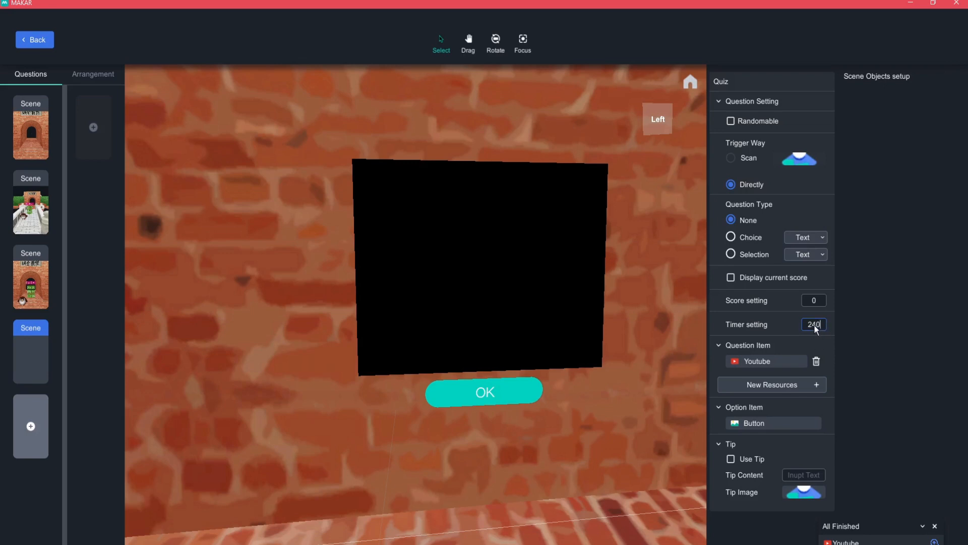
Reset the view to home and turn on the current score display for all four quiz scenes.
{"action": "right_click_drag", "start_coordinate": [373, 446], "coordinate": [276, 432]}
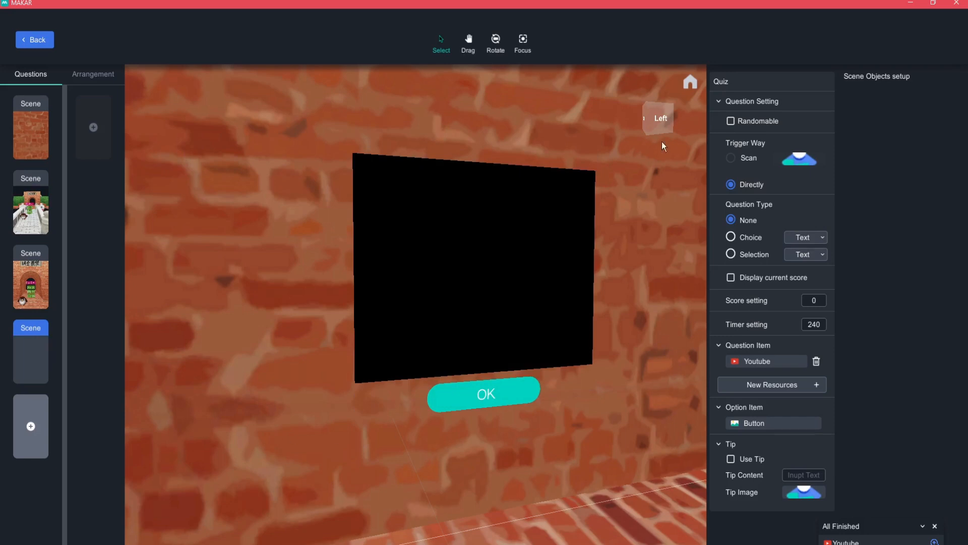
{"action": "left_click", "coordinate": [689, 85]}
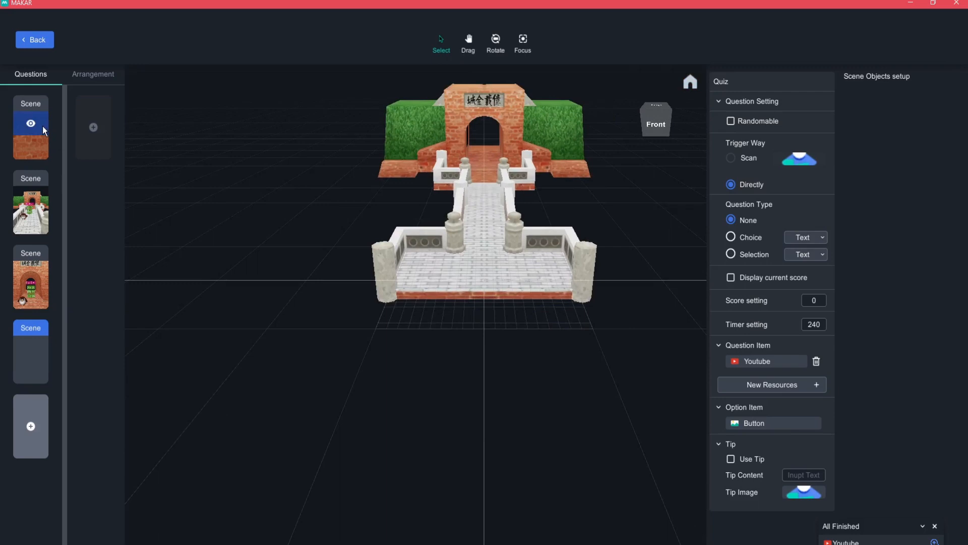
{"action": "left_click", "coordinate": [29, 123]}
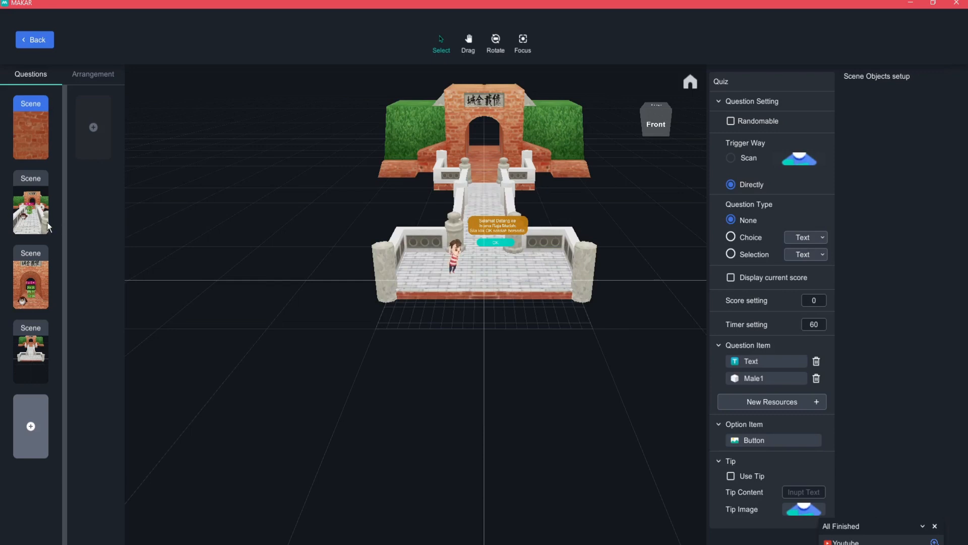
{"action": "left_click", "coordinate": [730, 277]}
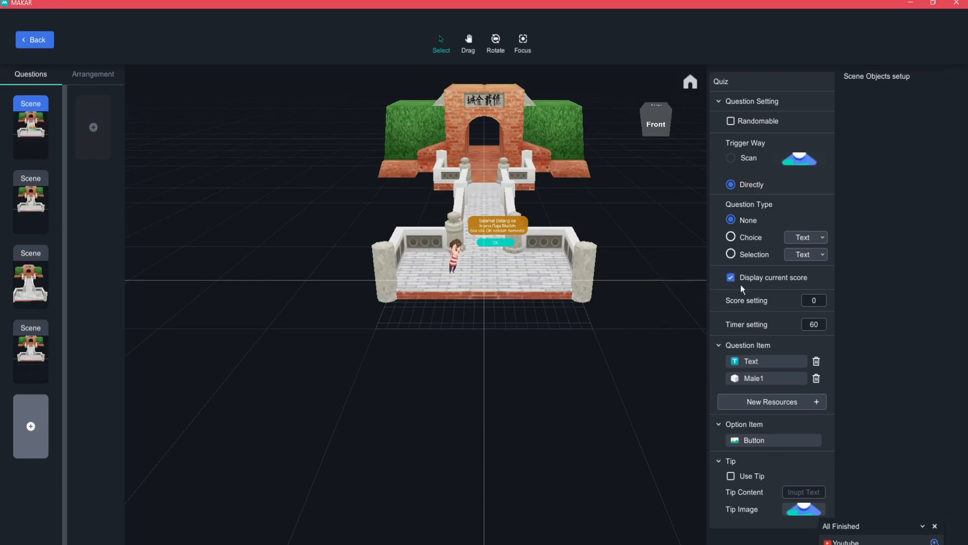
{"action": "left_click", "coordinate": [32, 198]}
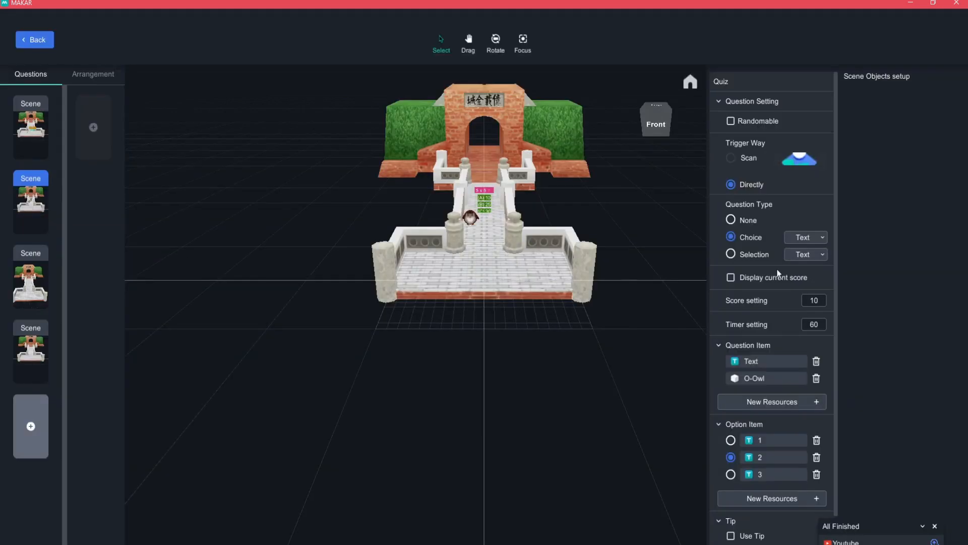
{"action": "left_click", "coordinate": [732, 277]}
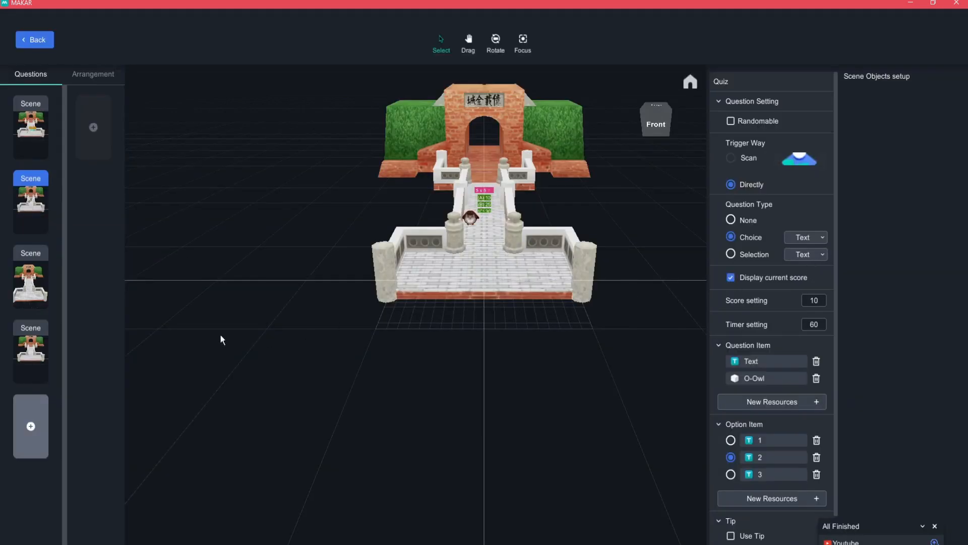
{"action": "left_click", "coordinate": [34, 277]}
{"action": "left_click", "coordinate": [731, 277]}
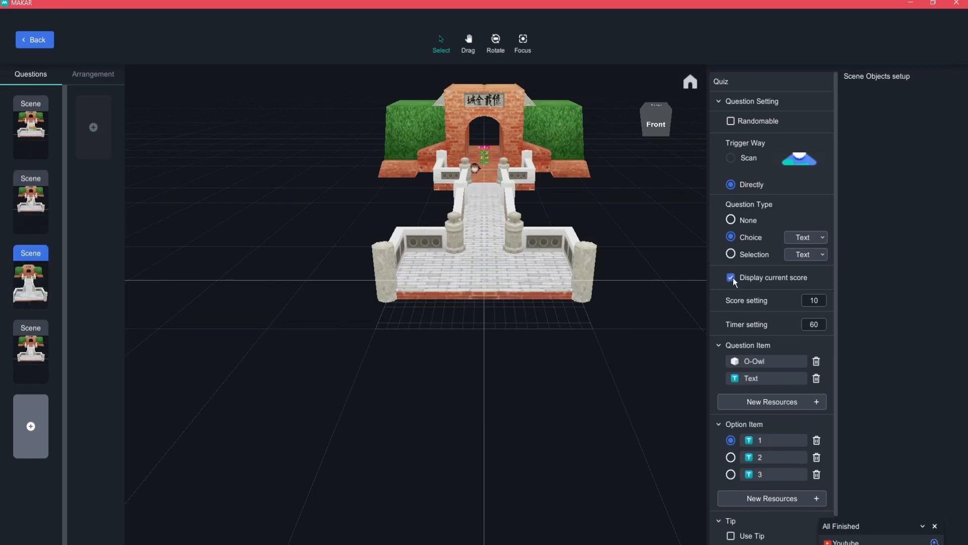
{"action": "left_click", "coordinate": [33, 348]}
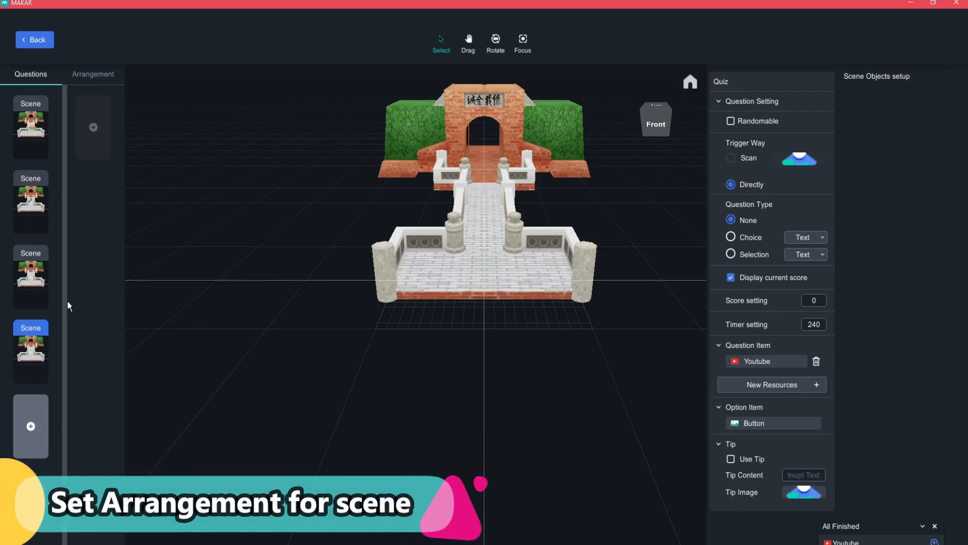
Add four entries to the quiz arrangement, assigning Scenes 1 to 4 in order, and leave the quiz editor.
{"action": "left_click", "coordinate": [95, 75]}
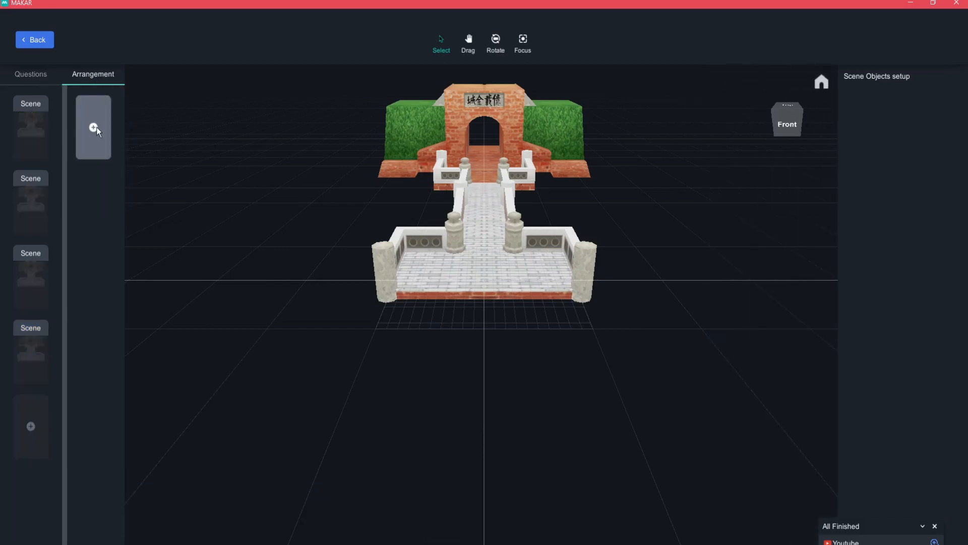
{"action": "left_click", "coordinate": [93, 128]}
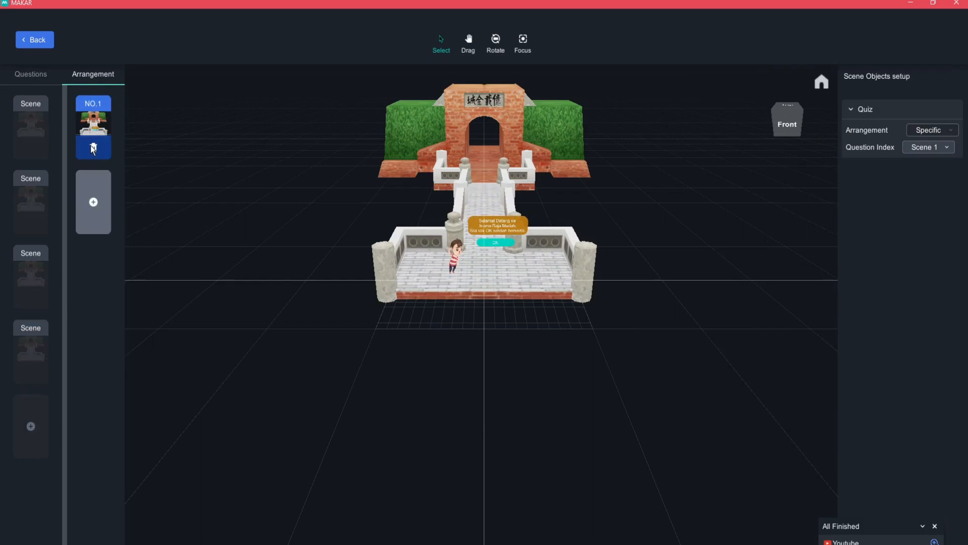
{"action": "left_click", "coordinate": [94, 199]}
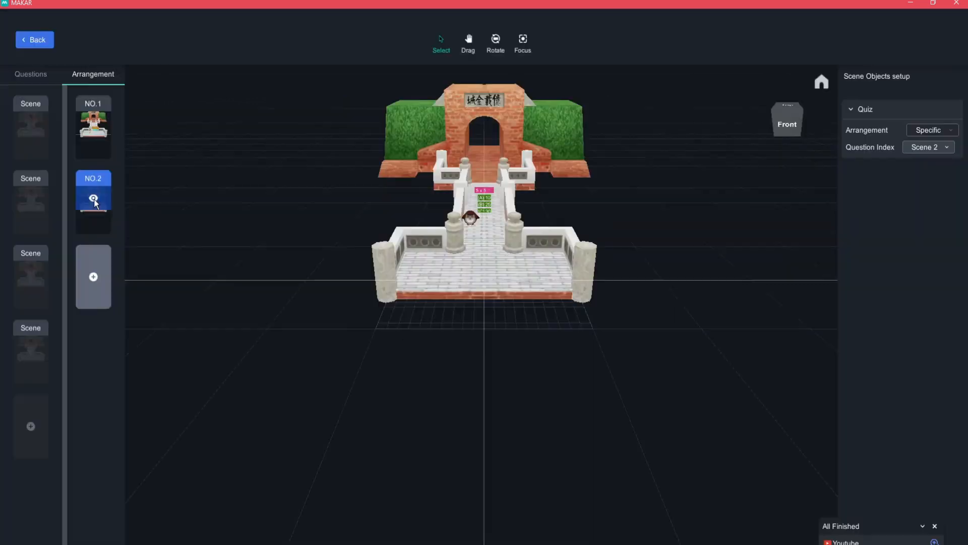
{"action": "left_click", "coordinate": [95, 278]}
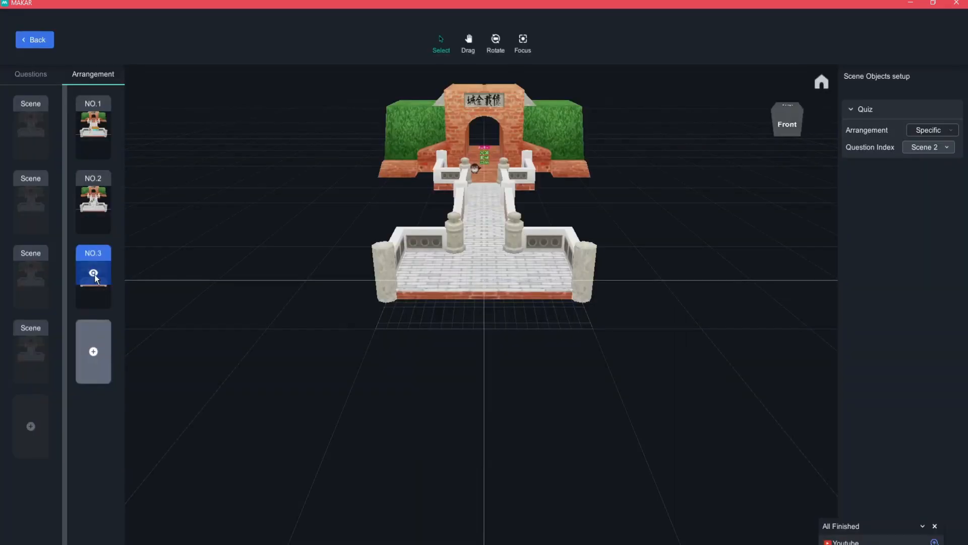
{"action": "left_click", "coordinate": [92, 353]}
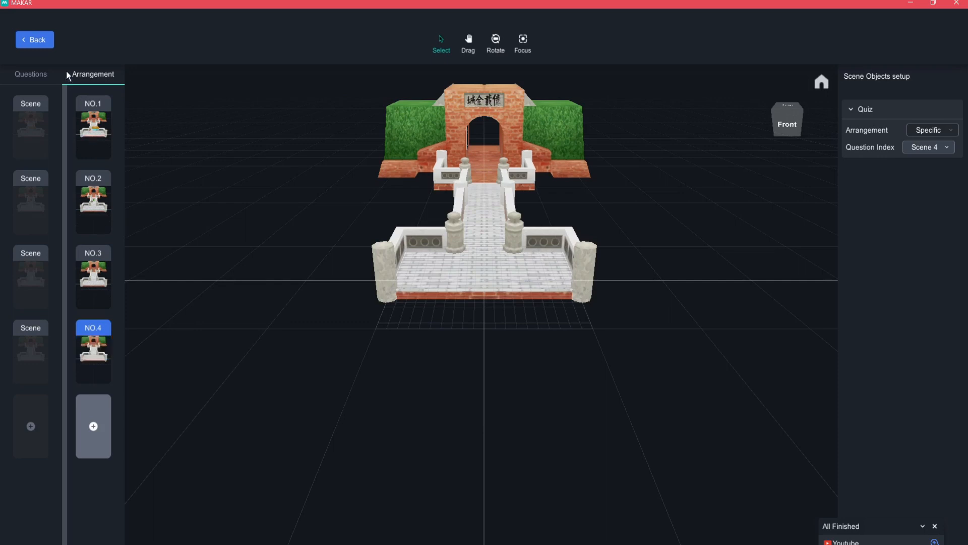
{"action": "left_click", "coordinate": [31, 43]}
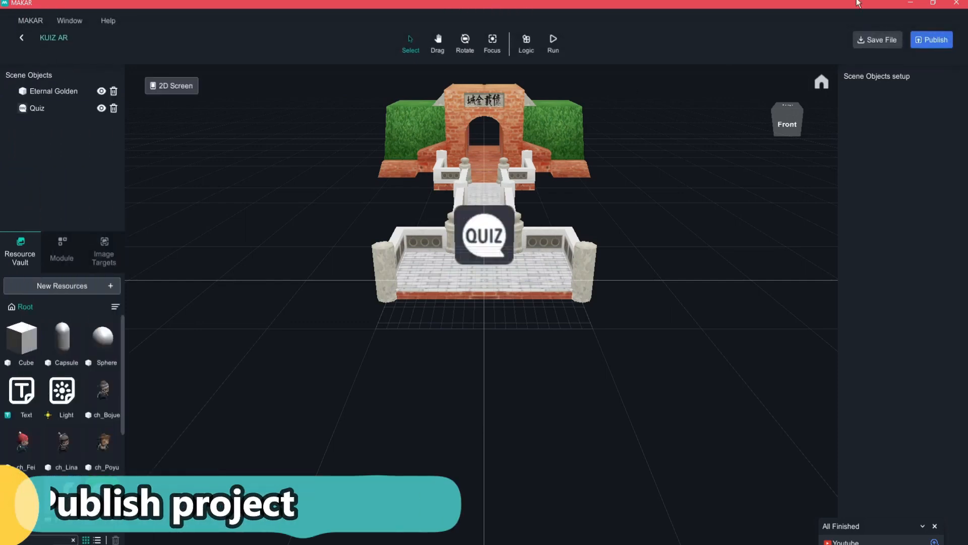
Publish the KUIZ AR project with the default Public visibility and close the upload notice.
{"action": "left_click", "coordinate": [949, 43]}
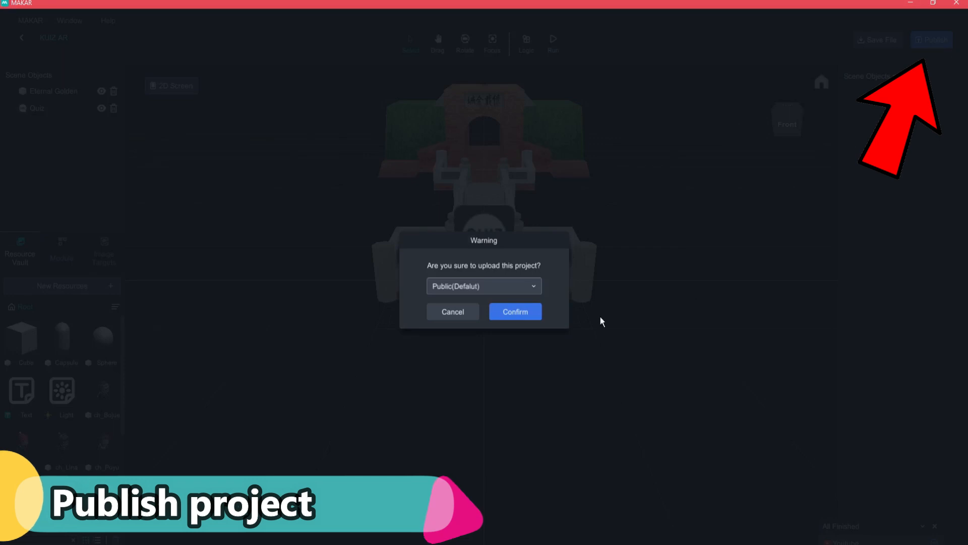
{"action": "left_click", "coordinate": [517, 311]}
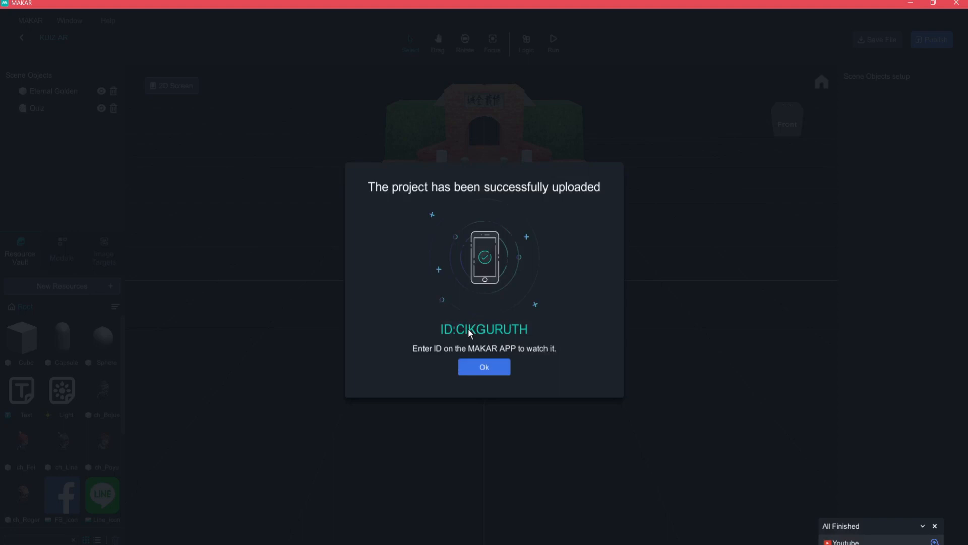
{"action": "left_click", "coordinate": [483, 367]}
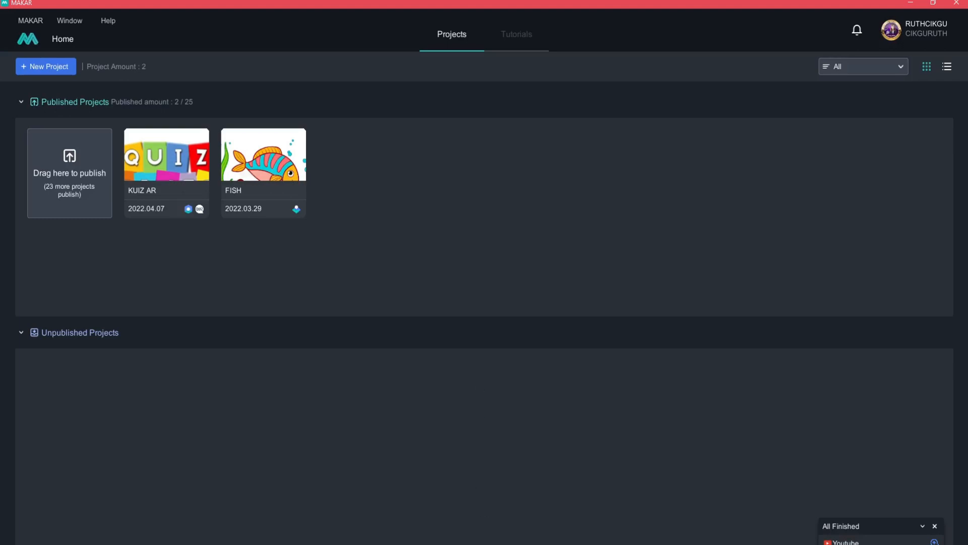
Switch to the LetsView window that mirrors the phone's screen.
{"action": "left_click", "coordinate": [585, 544]}
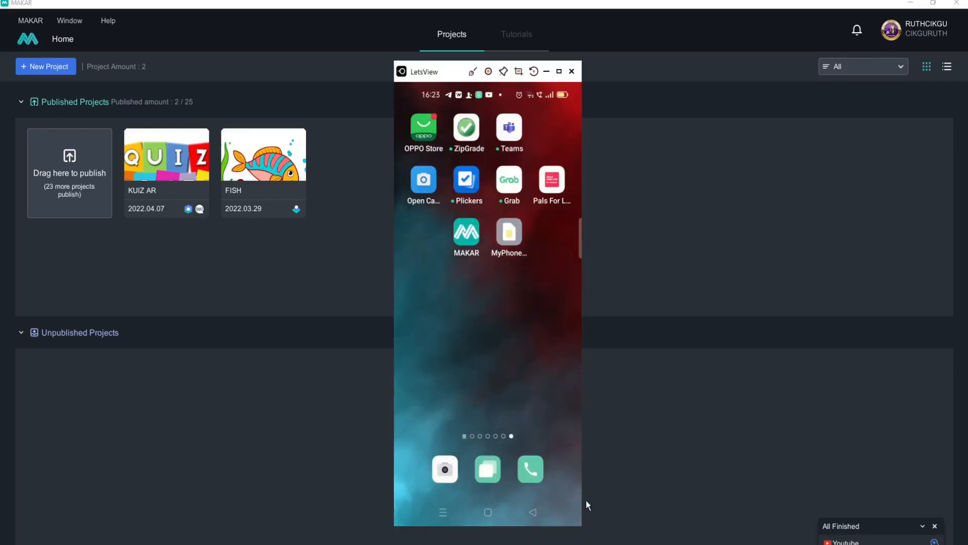